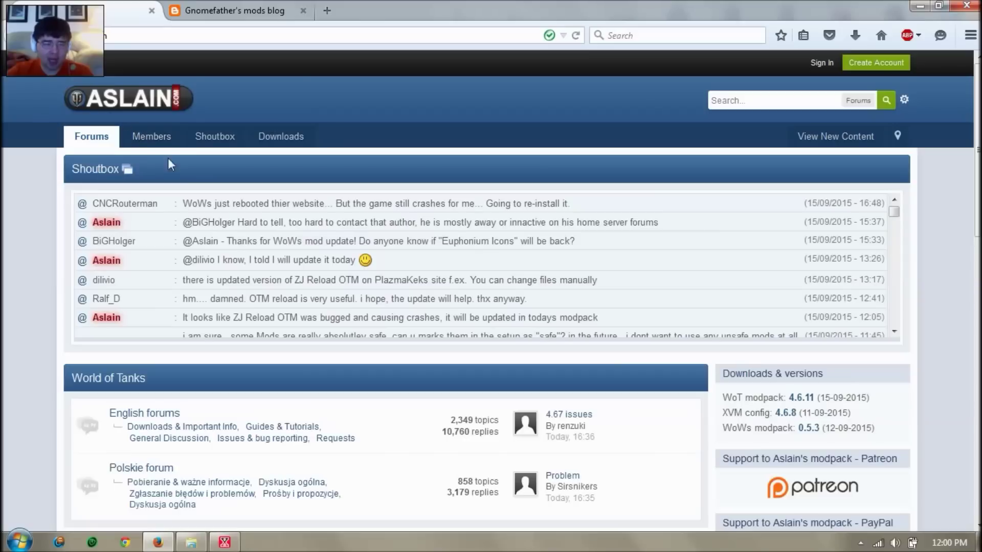
# Download Aslain's XVM Mod + ModPack Installer v4.6.11 using the direct link in its pinned World of Tanks forum topic.
pyautogui.click(155, 430)
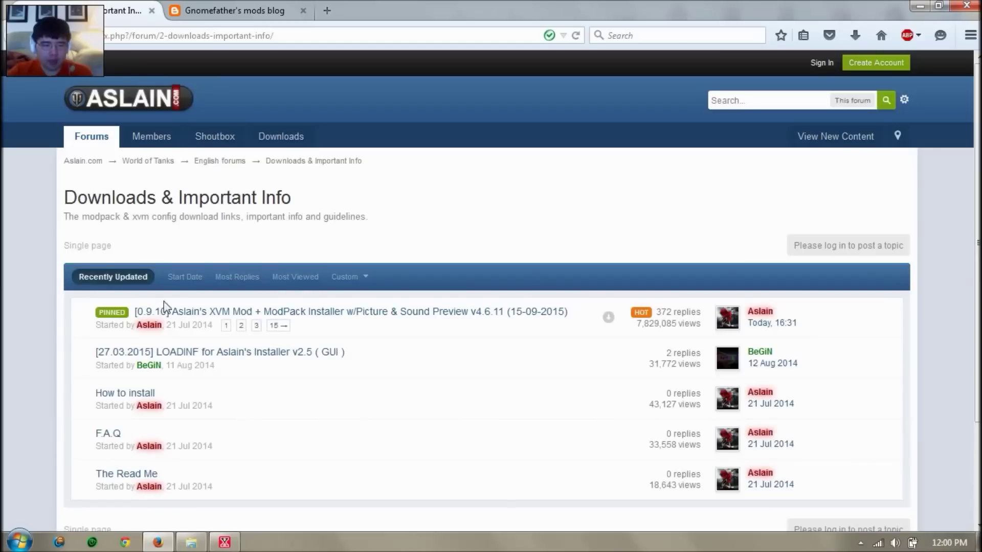
pyautogui.click(206, 314)
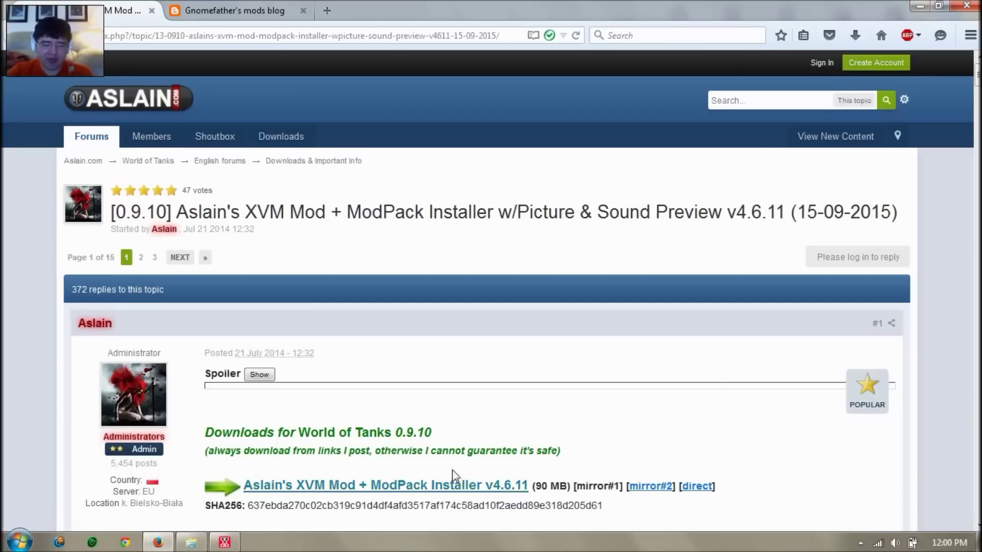
pyautogui.click(701, 488)
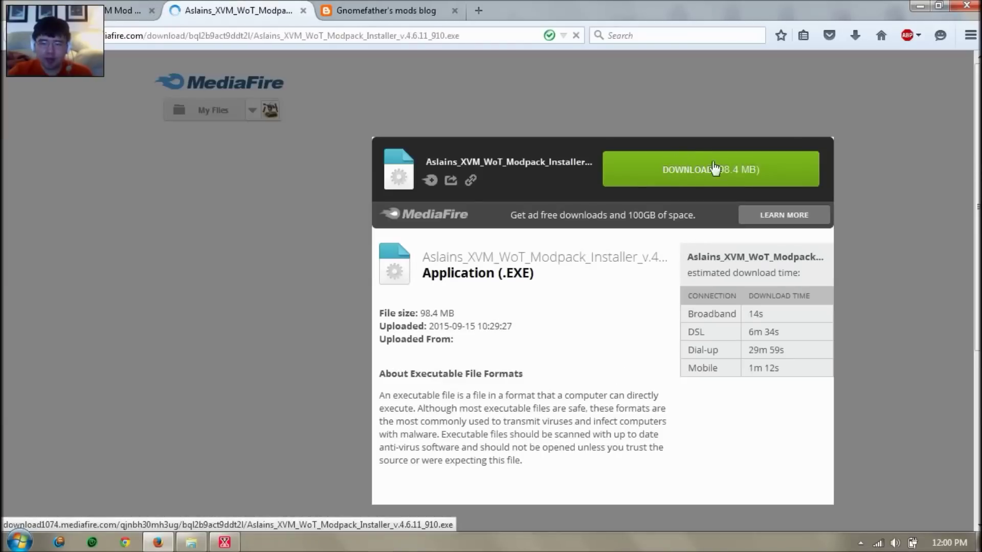
pyautogui.click(714, 169)
# Open the 9_10mods folder on the desktop and switch to the running Aslain's XVM WoT Modpack setup.
pyautogui.click(918, 5)
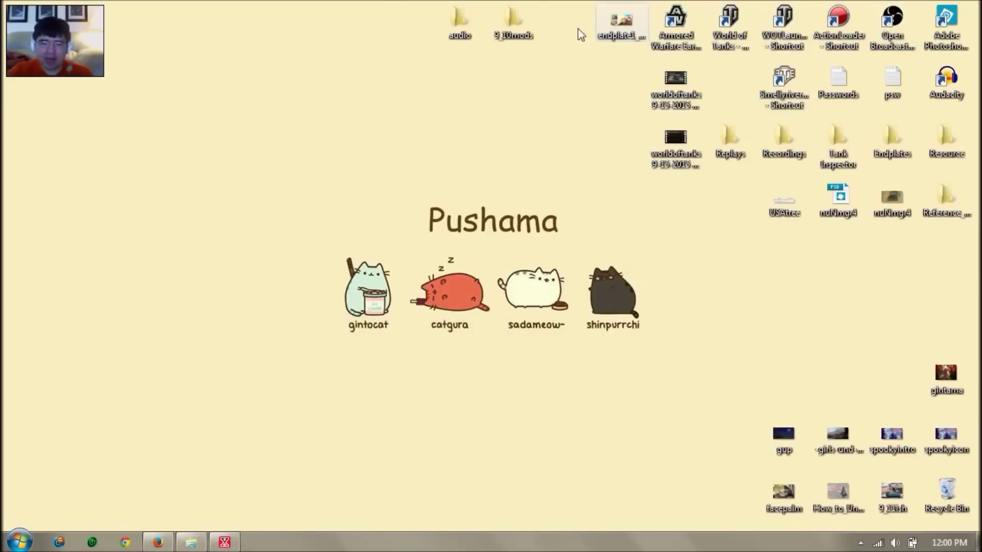
pyautogui.doubleClick(511, 26)
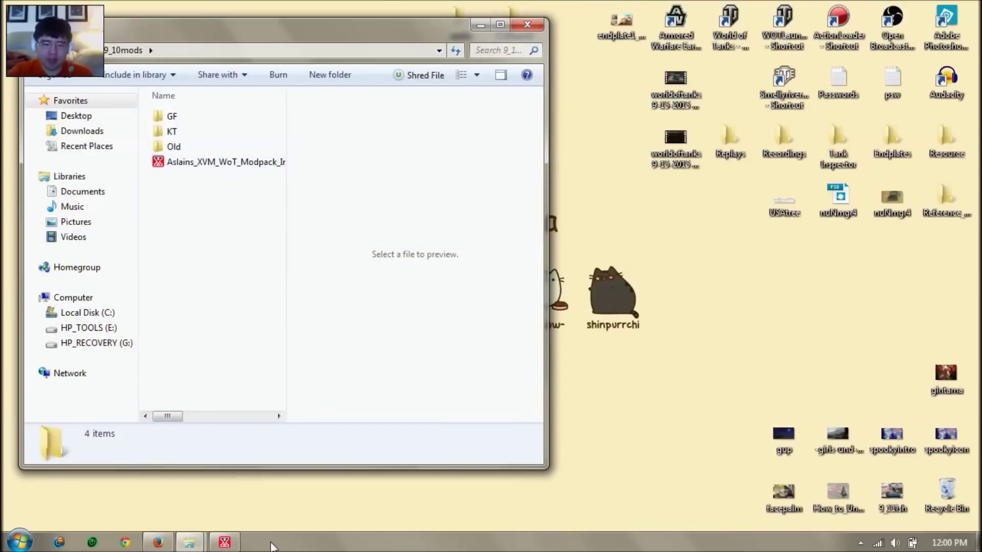
pyautogui.click(219, 543)
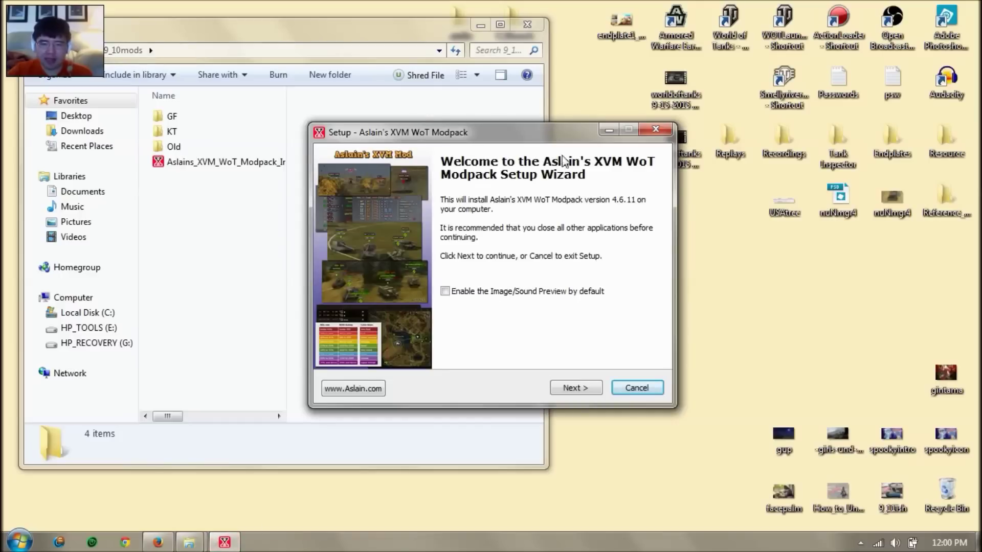
# Advance the setup wizard through the license and information pages, accepting C:\Games\World_of_Tanks as destination, to the component selection.
pyautogui.click(574, 390)
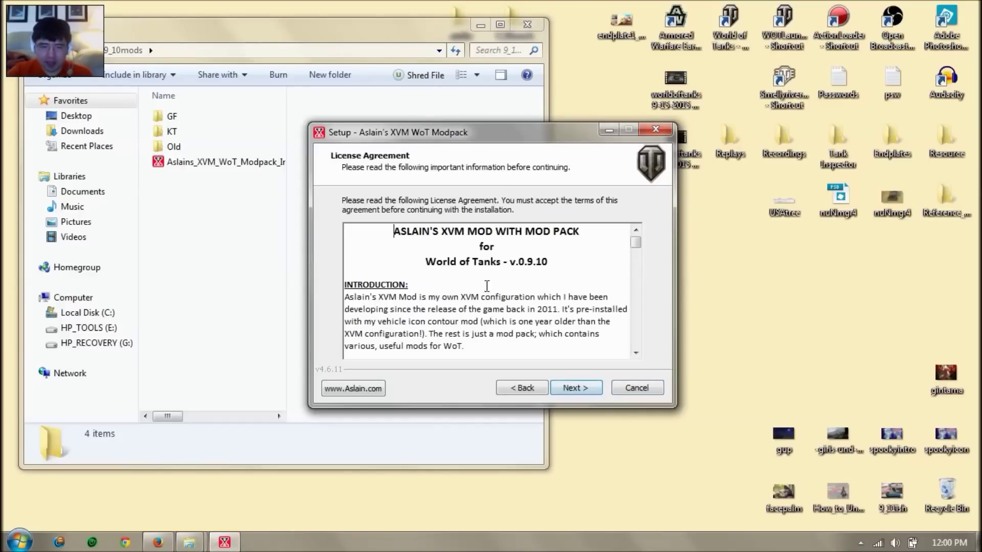
pyautogui.click(574, 388)
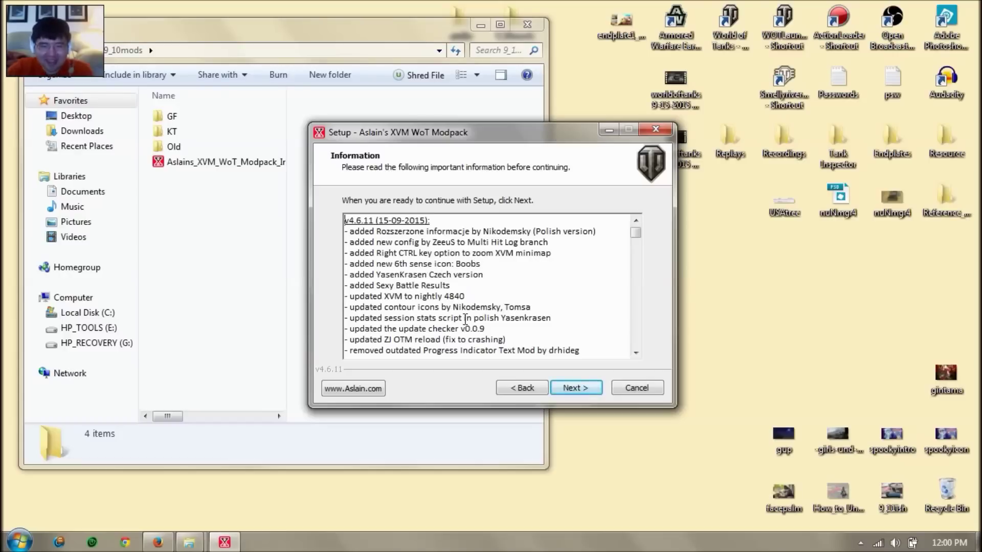
pyautogui.scroll(-1, 469, 317)
pyautogui.scroll(1, 474, 281)
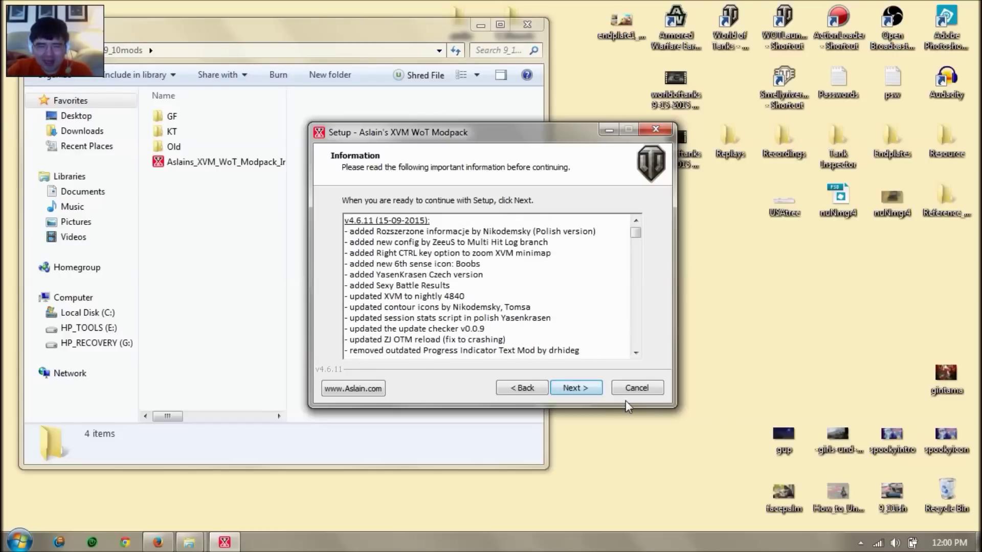
pyautogui.click(583, 390)
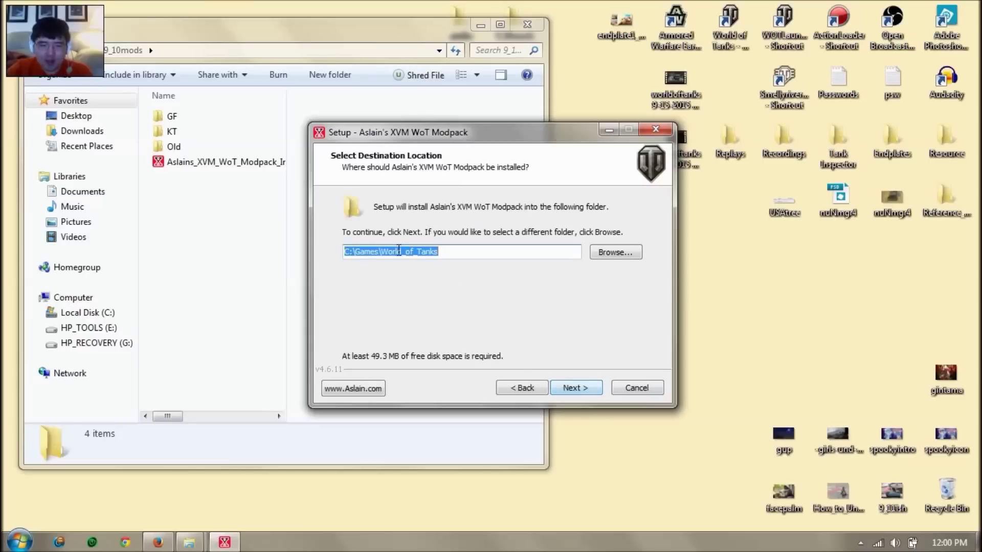
pyautogui.click(584, 388)
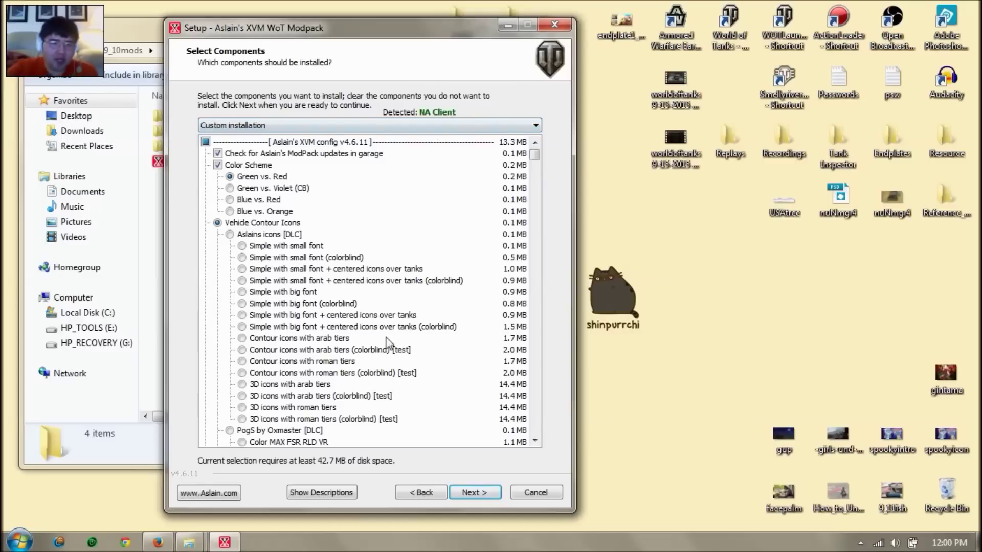
# Show the component descriptions, preview the Green vs. Violet (CB) color scheme, and keep Green vs. Red selected.
pyautogui.click(310, 492)
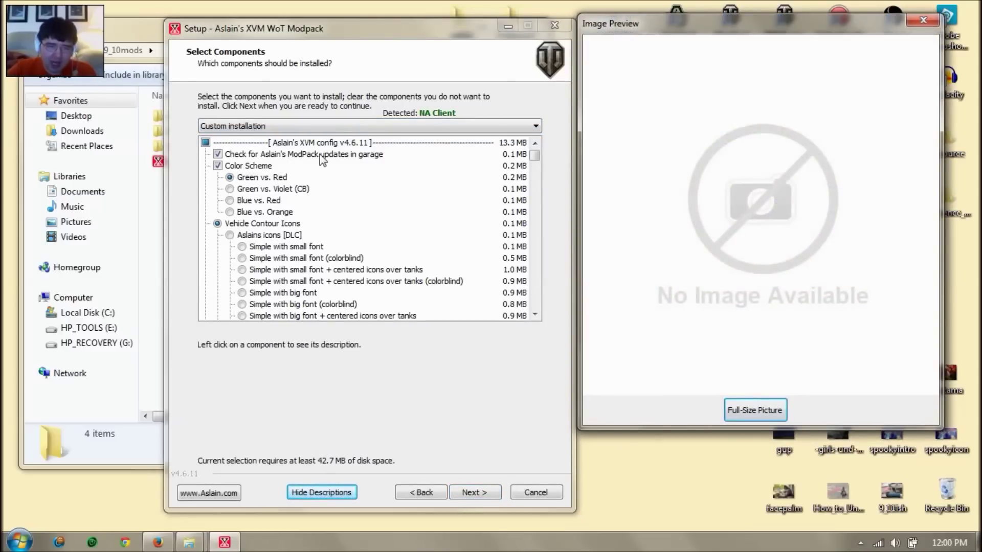
pyautogui.click(259, 179)
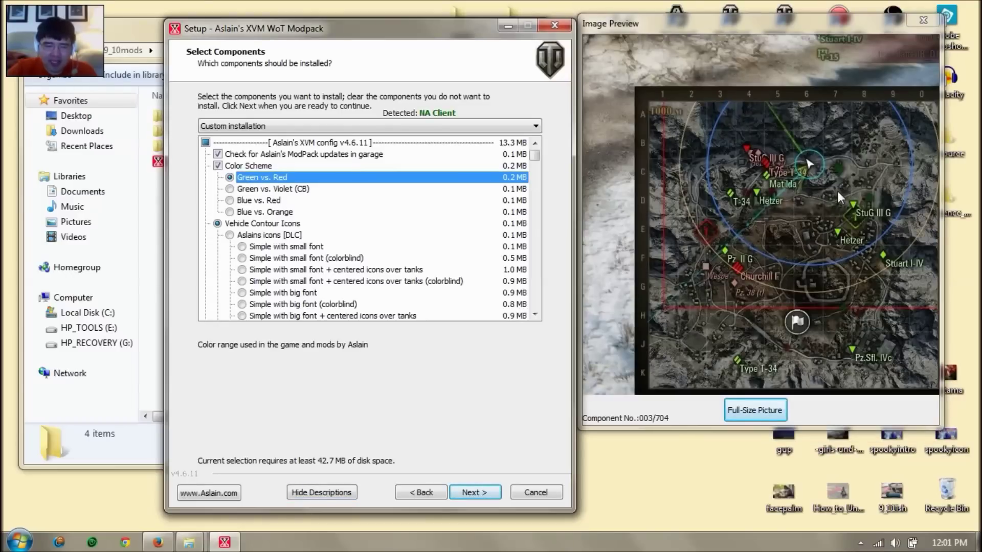
pyautogui.click(270, 192)
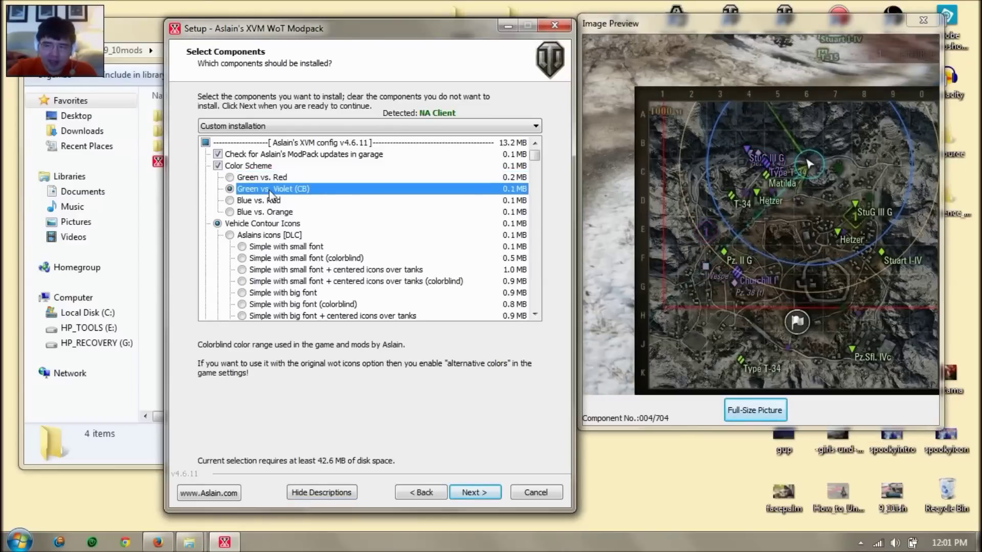
pyautogui.press('Up')
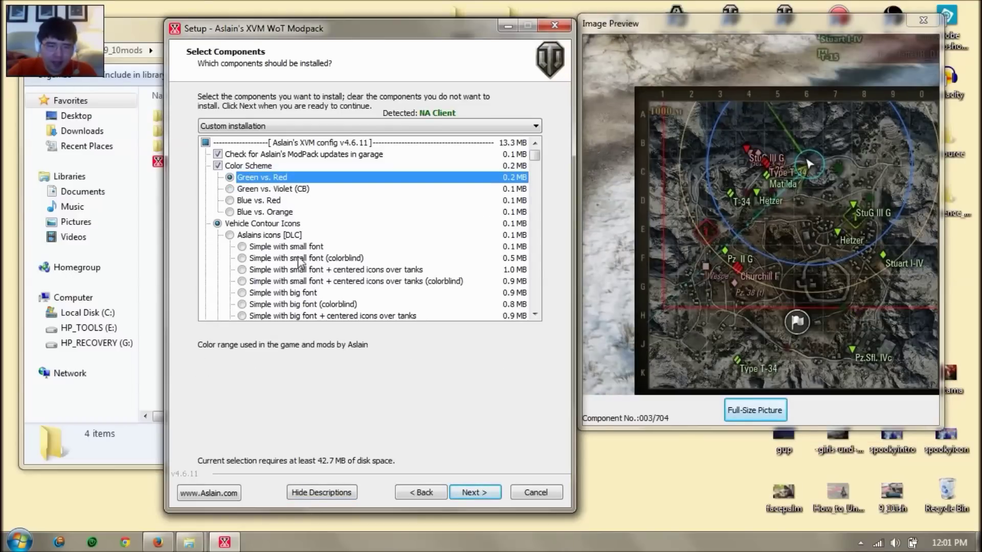
# Preview Aslain's vehicle contour icons with arab tiers, with roman tiers, and the 3D icons with arab tiers (colorblind).
pyautogui.scroll(-1, 306, 258)
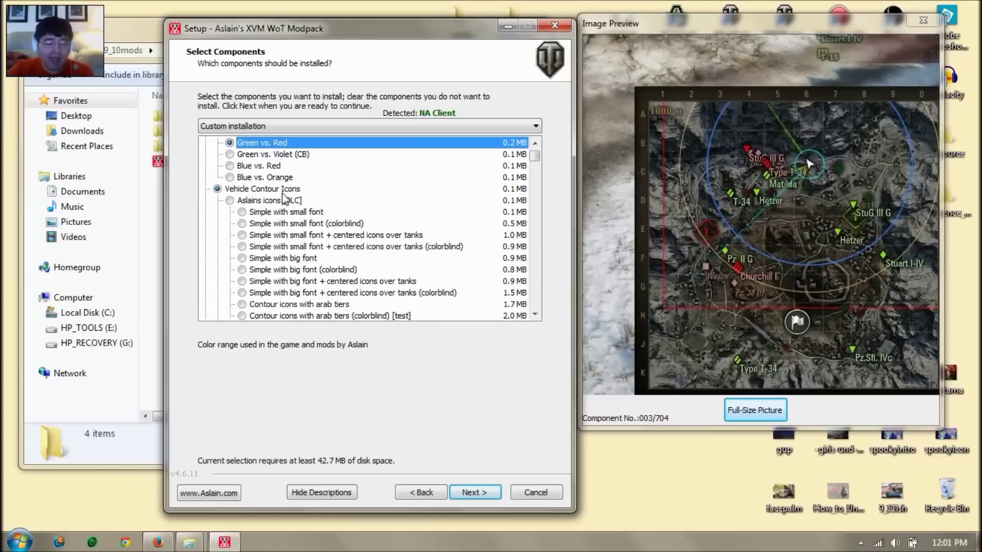
pyautogui.scroll(-1, 283, 198)
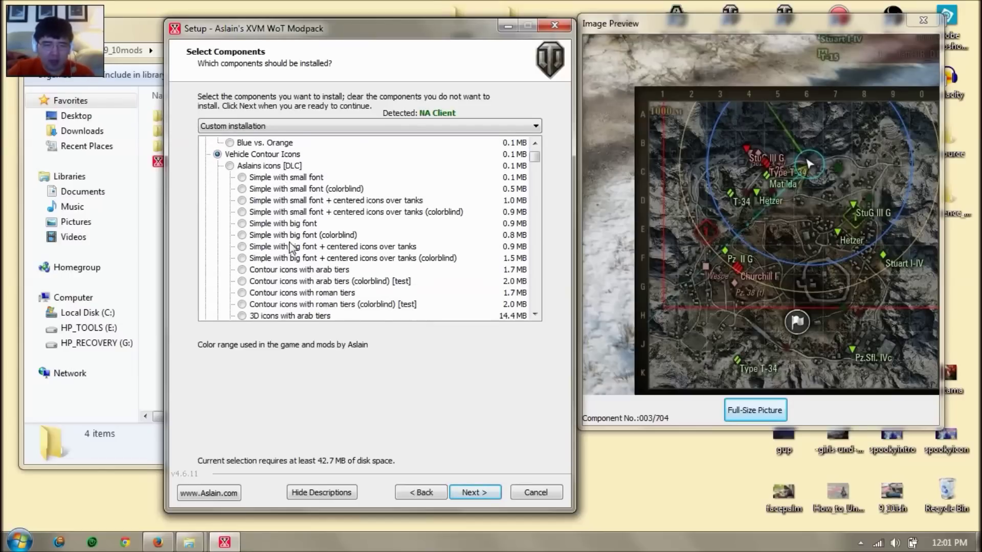
pyautogui.click(293, 270)
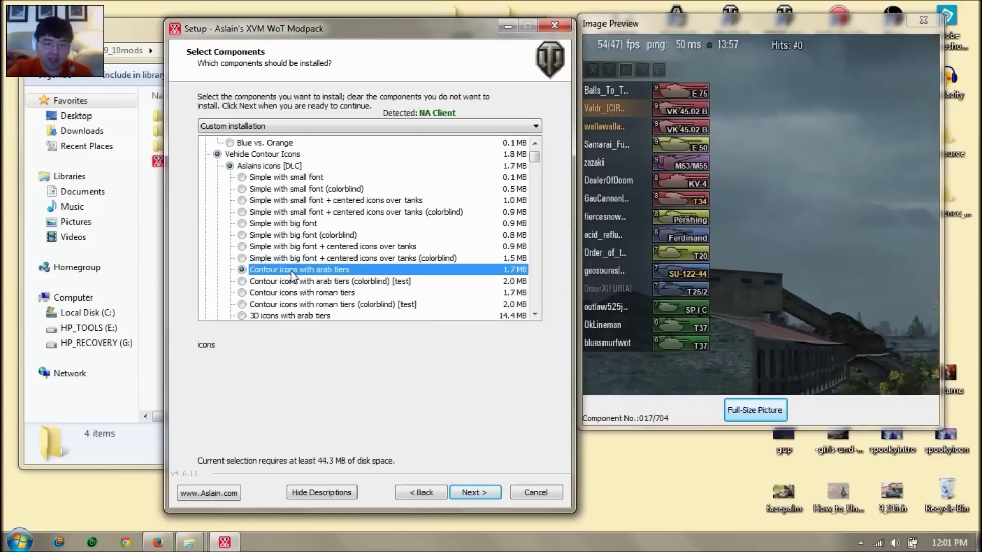
pyautogui.click(296, 292)
pyautogui.scroll(-2, 294, 287)
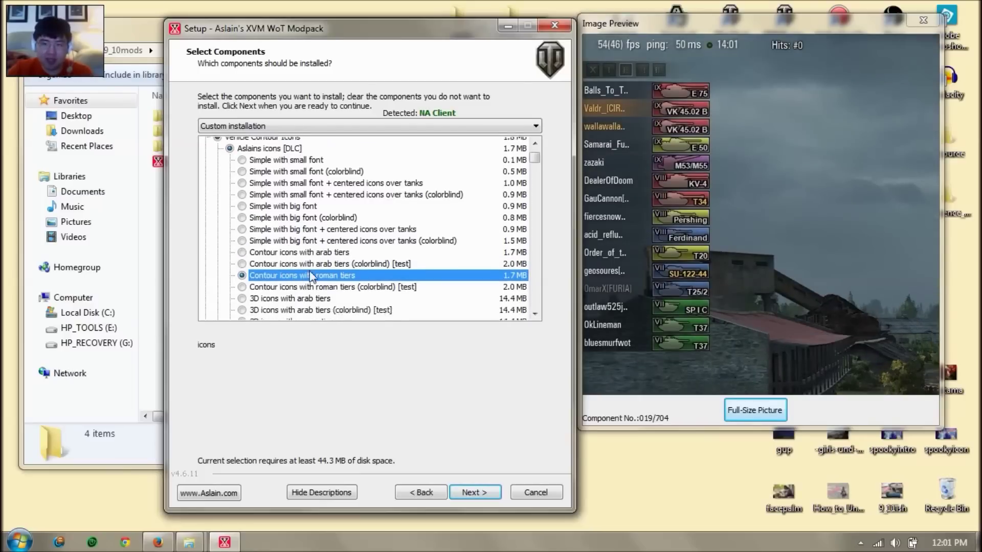
pyautogui.click(283, 256)
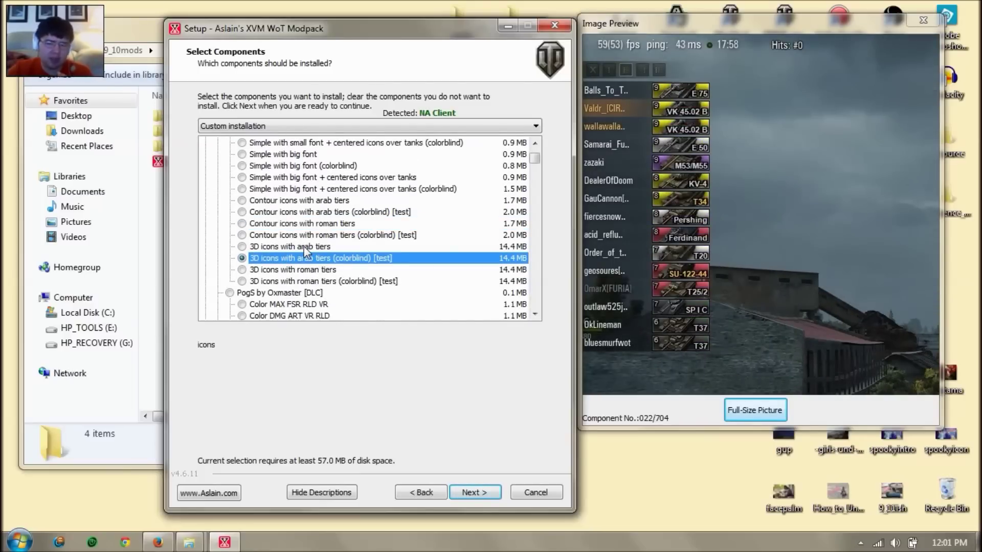
# Choose WoT's original icons as the vehicle contour icons.
pyautogui.scroll(-4, 302, 247)
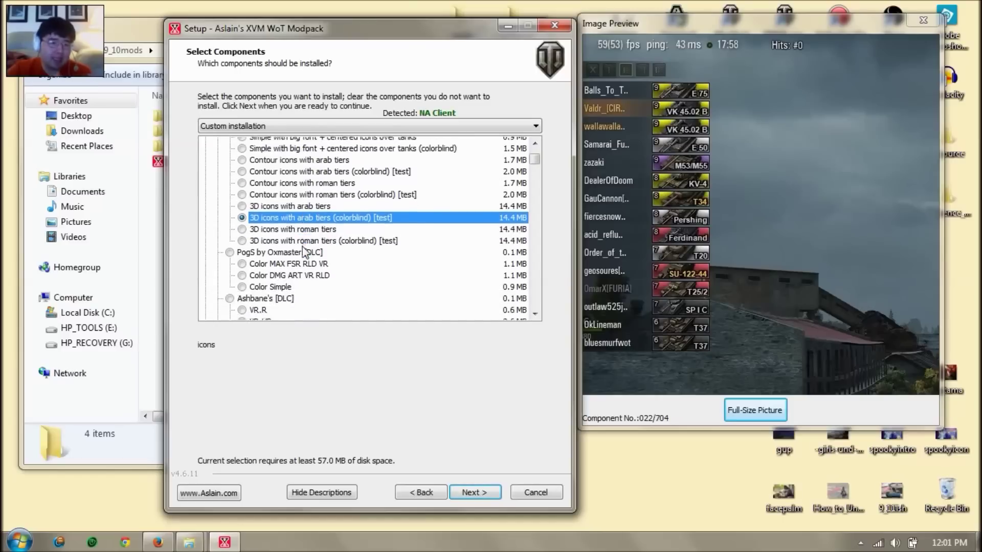
pyautogui.scroll(-4, 301, 248)
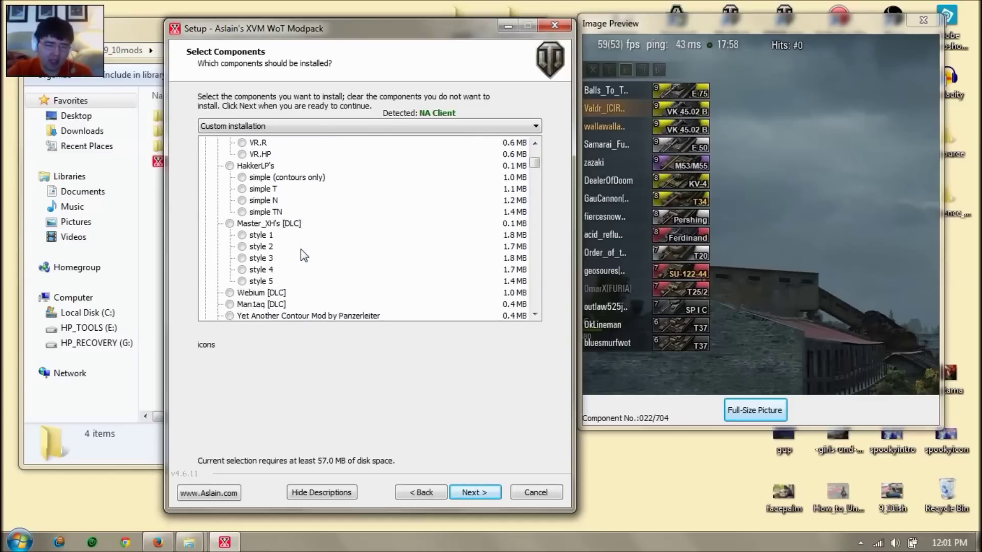
pyautogui.scroll(-4, 301, 249)
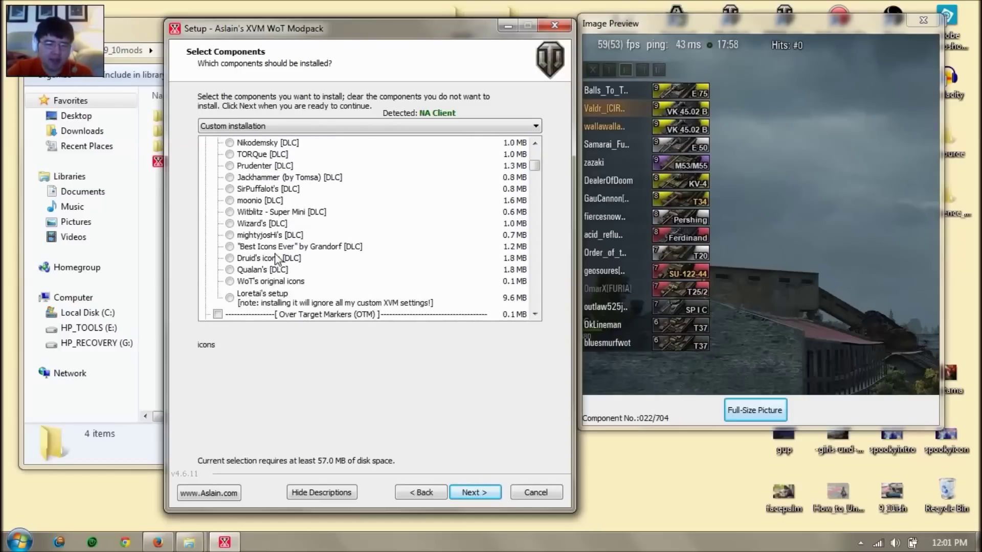
pyautogui.click(230, 281)
# Under Over Target Markers (OTM), set the main text field to the Max info as 3 stars.
pyautogui.scroll(-2, 398, 192)
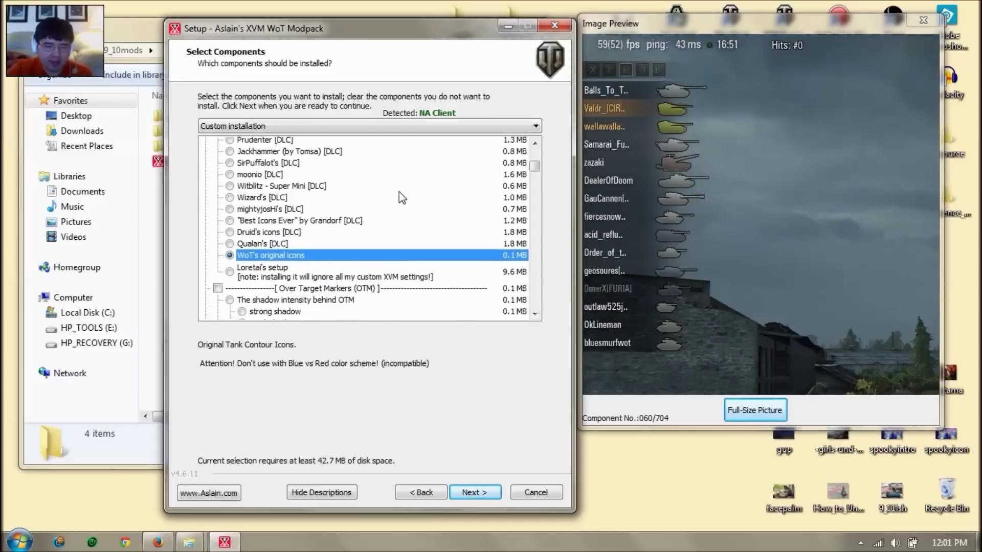
pyautogui.scroll(-1, 402, 197)
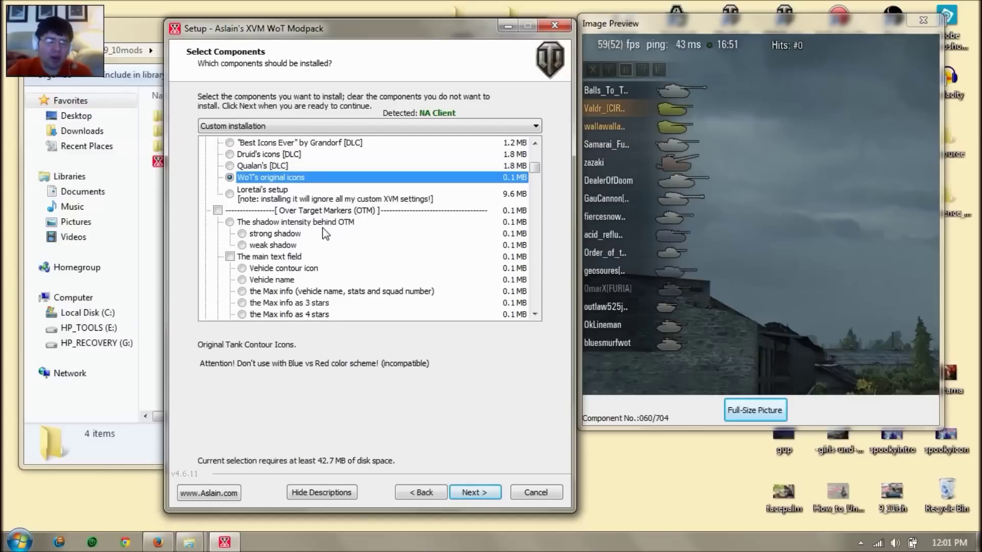
pyautogui.scroll(-2, 322, 235)
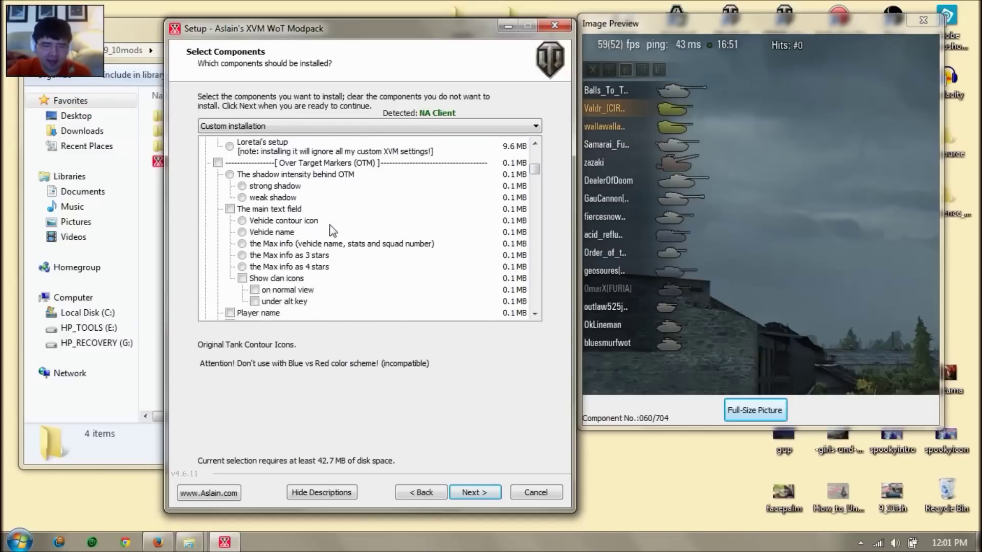
pyautogui.click(296, 228)
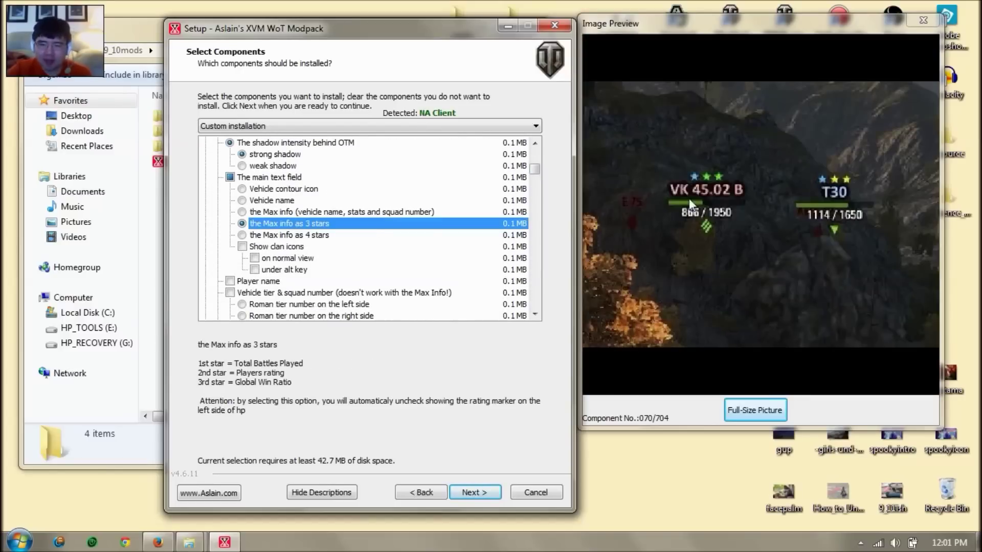
# Enable the roman tier number on the right side and the nuke icon for enemy, angel wings for ally destroyed-vehicle markings.
pyautogui.scroll(-2, 348, 233)
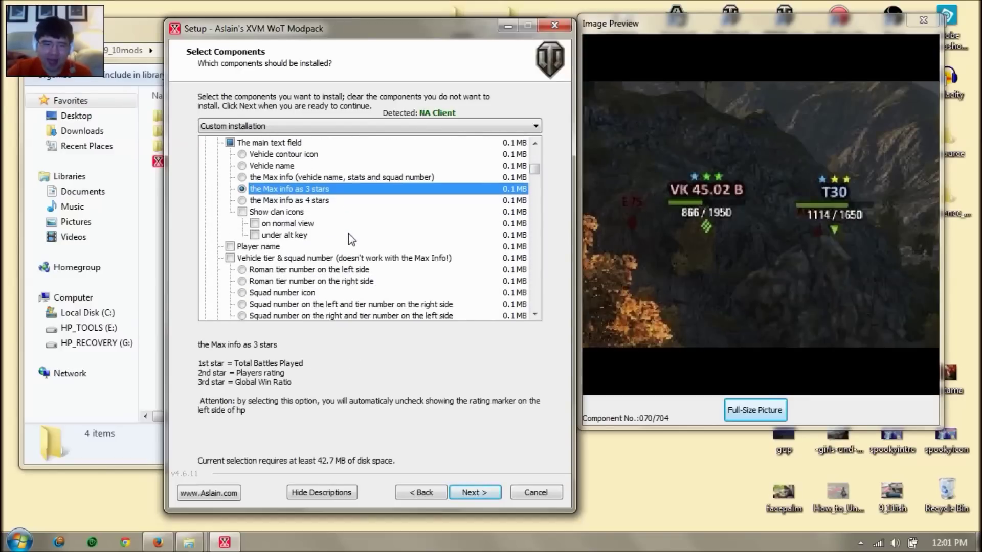
pyautogui.click(289, 281)
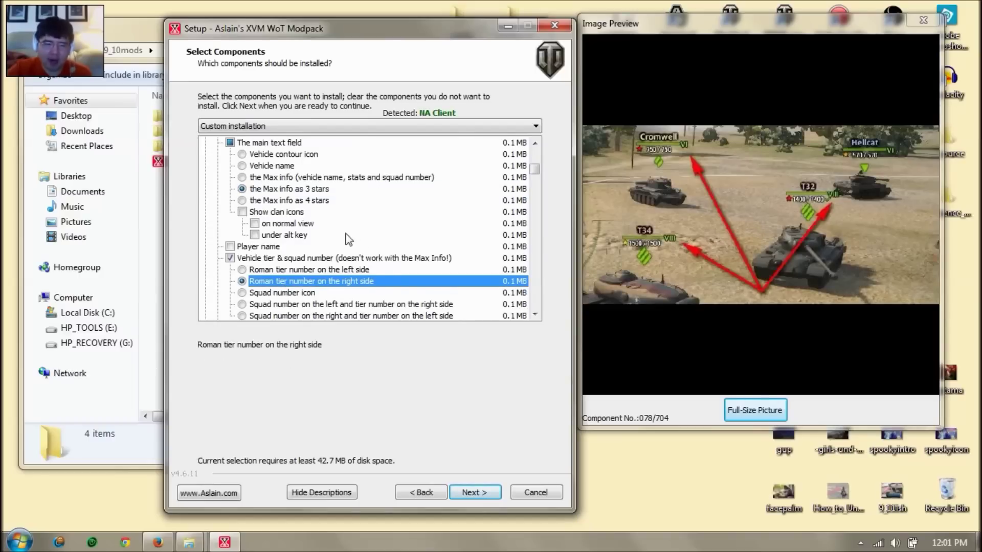
pyautogui.scroll(-3, 345, 236)
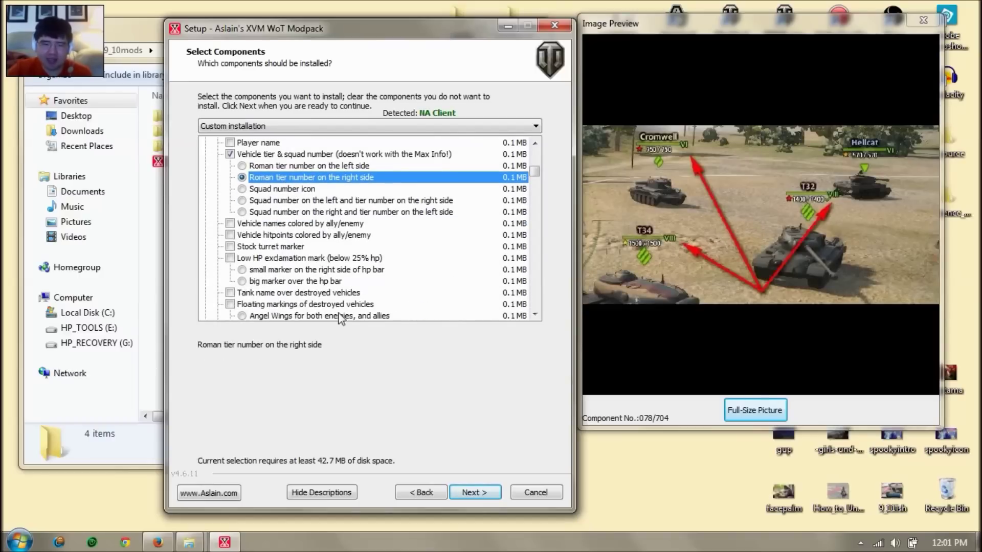
pyautogui.scroll(-2, 327, 317)
pyautogui.click(304, 259)
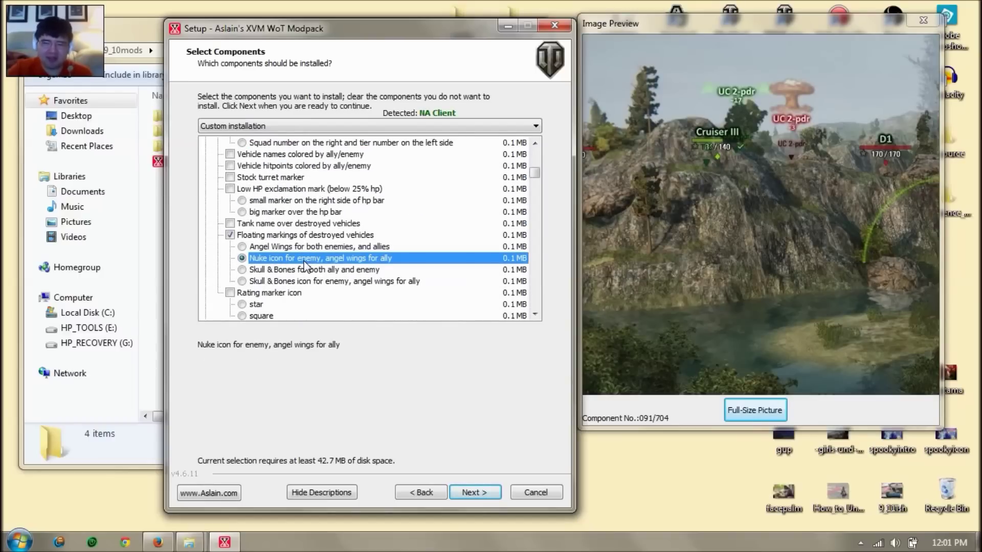
# Deselect the entire Over Target Markers (OTM) section with all its options.
pyautogui.scroll(-1, 304, 263)
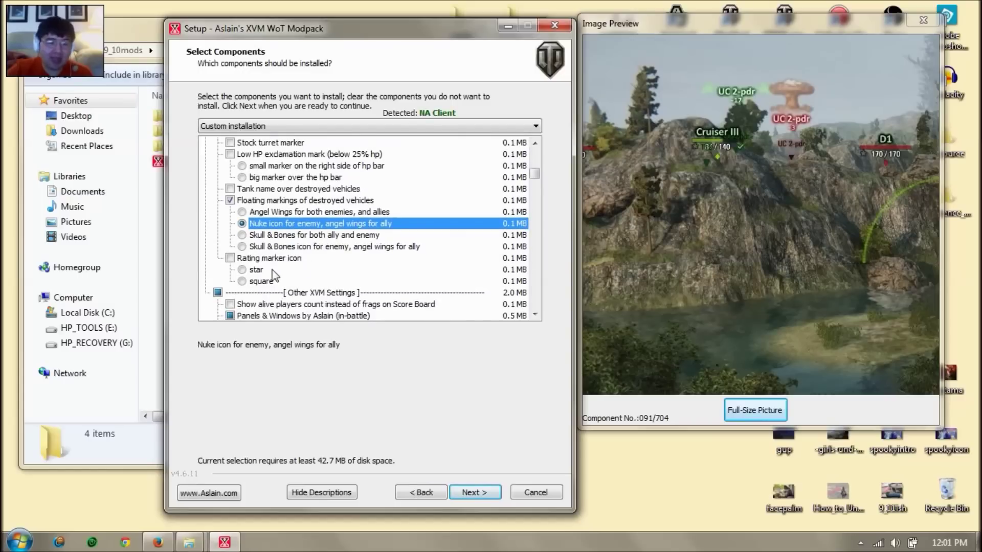
pyautogui.scroll(2, 253, 240)
pyautogui.scroll(4, 253, 240)
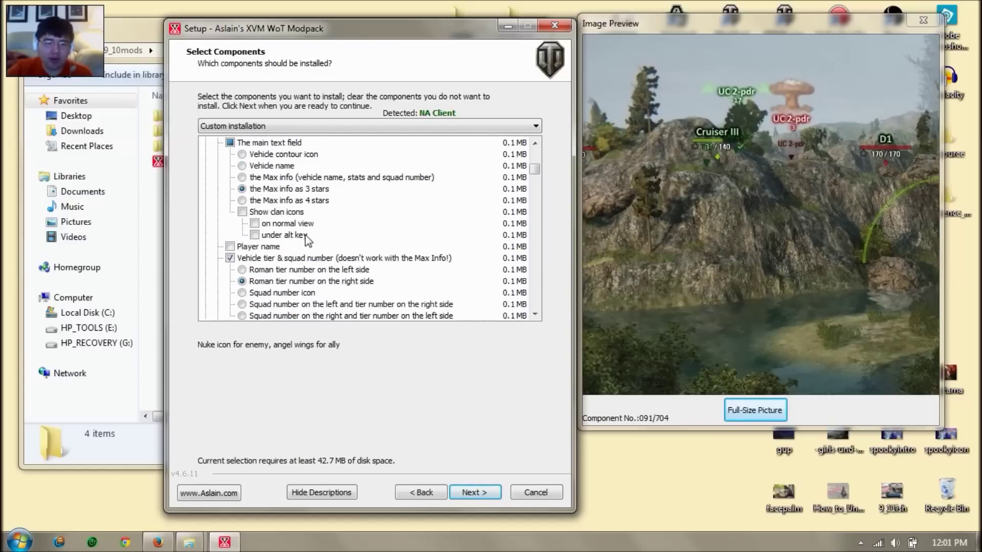
pyautogui.scroll(1, 307, 239)
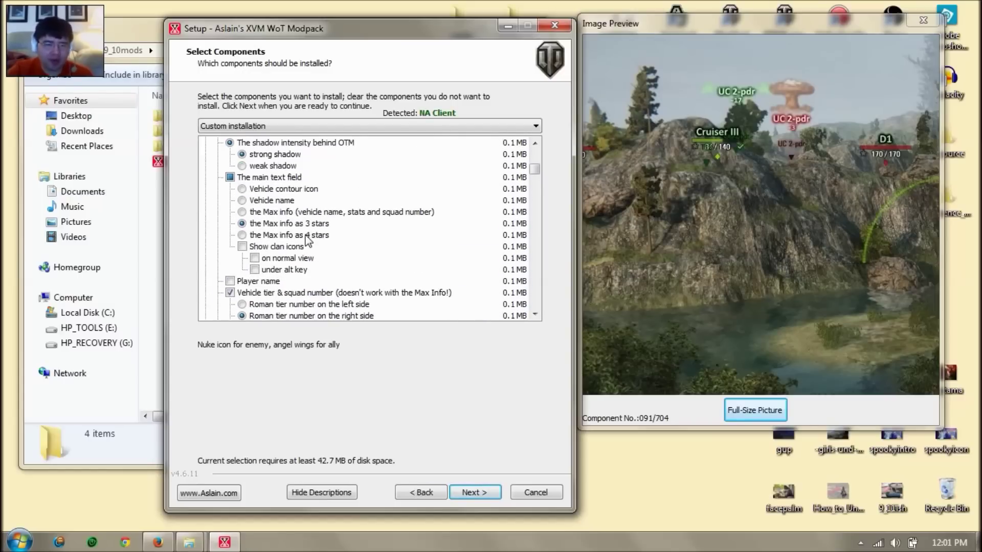
pyautogui.scroll(2, 291, 239)
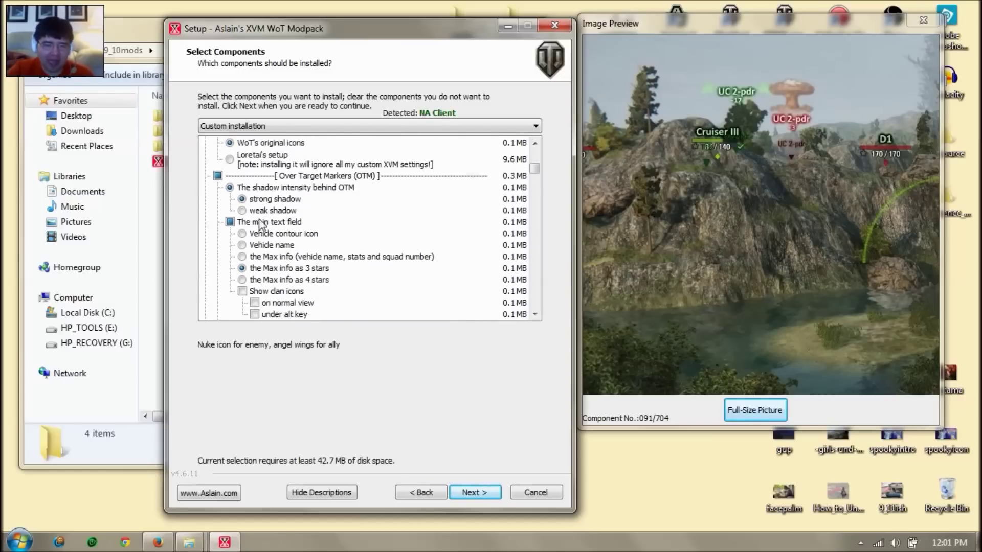
pyautogui.click(218, 175)
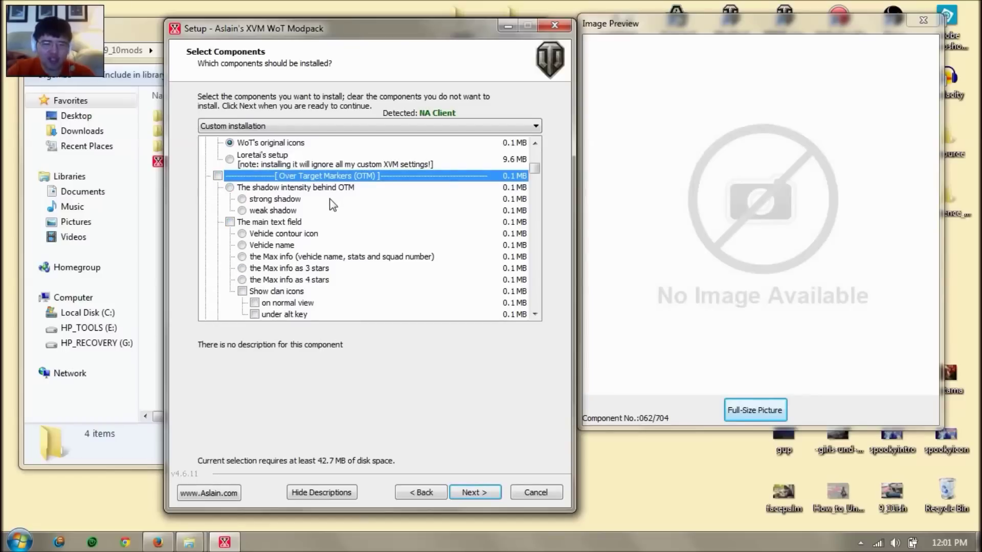
# Under Other XVM Settings, preview the option to show XVM stats icons on Battleloading and Stats Tab.
pyautogui.scroll(-12, 332, 205)
pyautogui.scroll(-3, 332, 209)
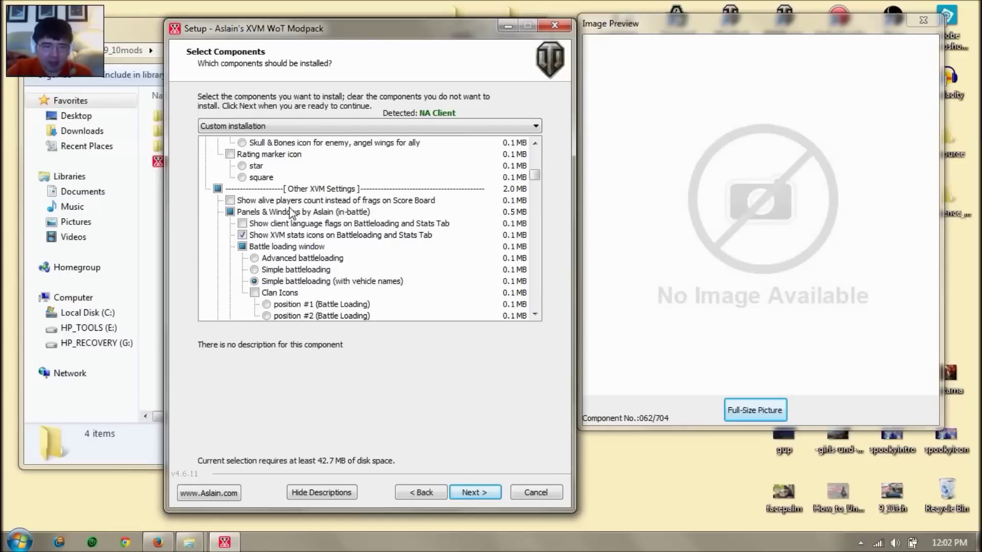
pyautogui.click(268, 235)
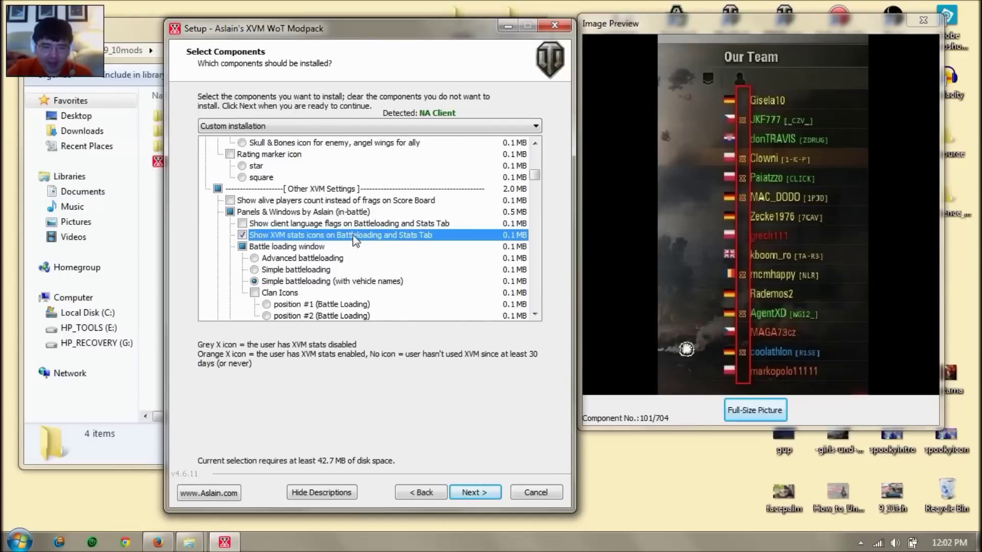
pyautogui.click(299, 235)
# Preview the simple battleloading window and the simple statistics tab, both with vehicle names.
pyautogui.scroll(-1, 298, 235)
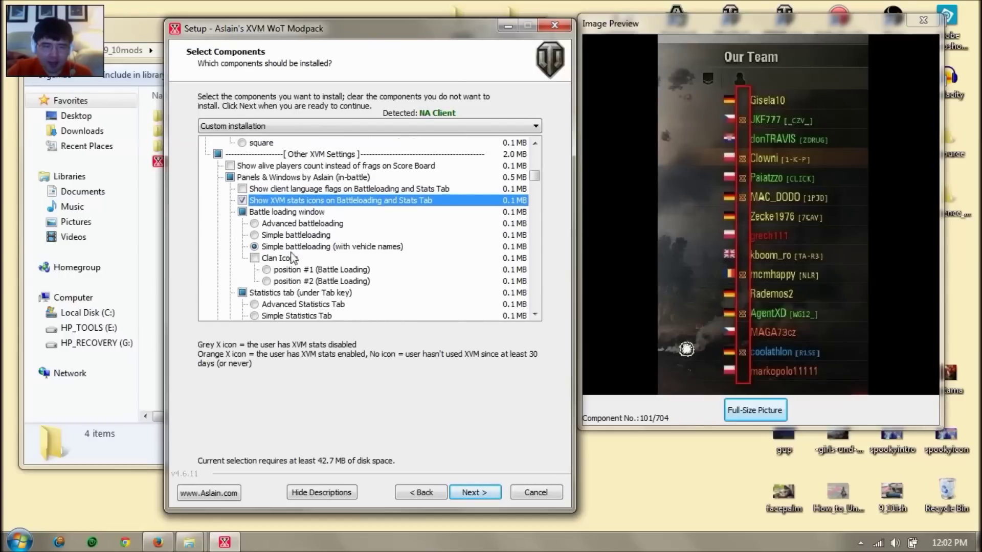
pyautogui.click(280, 247)
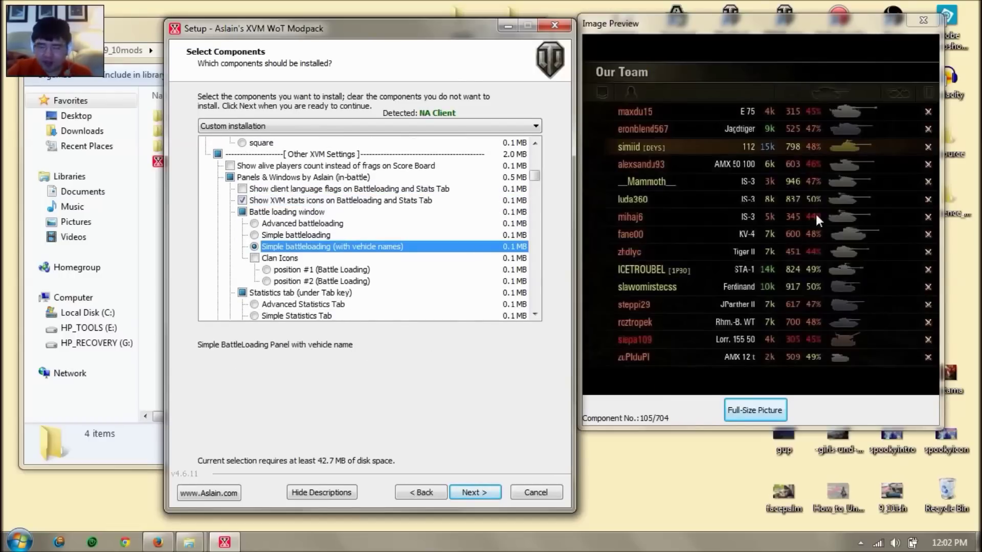
pyautogui.scroll(-1, 454, 250)
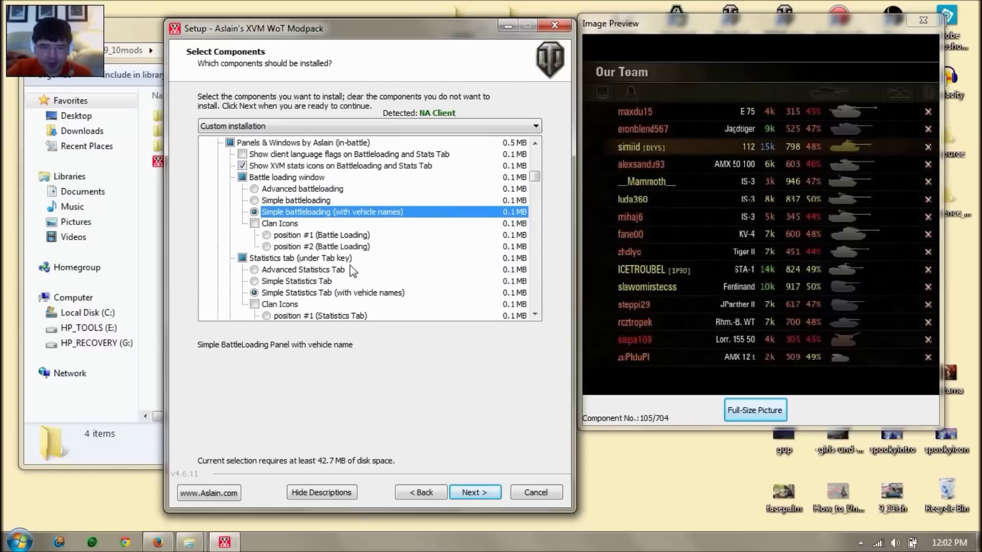
pyautogui.click(284, 295)
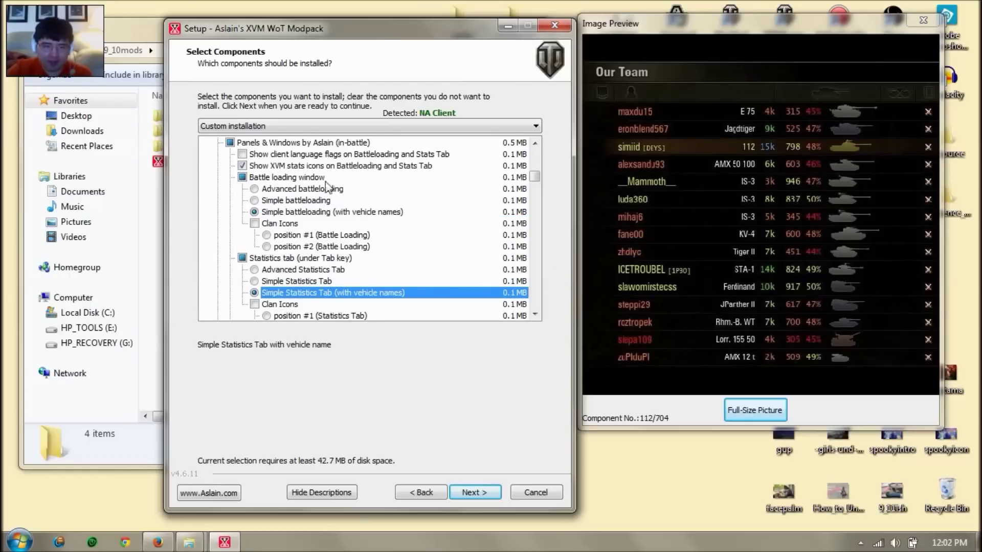
# Preview the Players Panel's large PP (WoT default) start mode and its 60 (weak) background transparency.
pyautogui.scroll(-3, 322, 246)
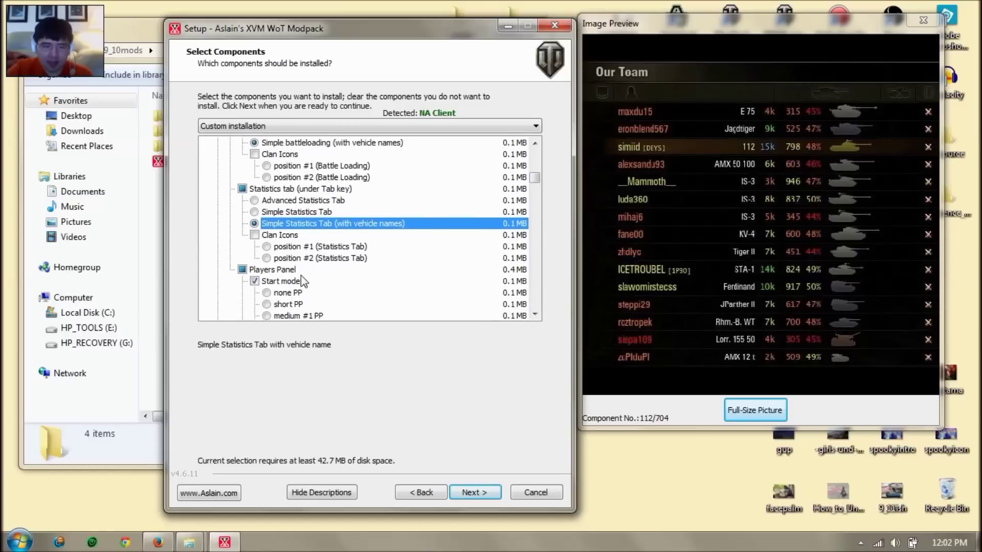
pyautogui.click(279, 305)
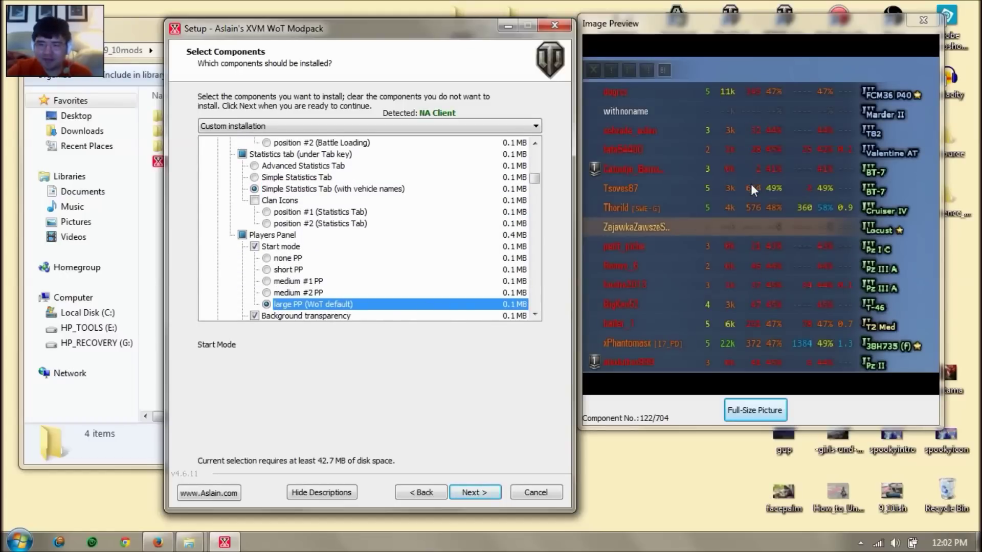
pyautogui.scroll(-1, 438, 216)
pyautogui.scroll(-1, 409, 216)
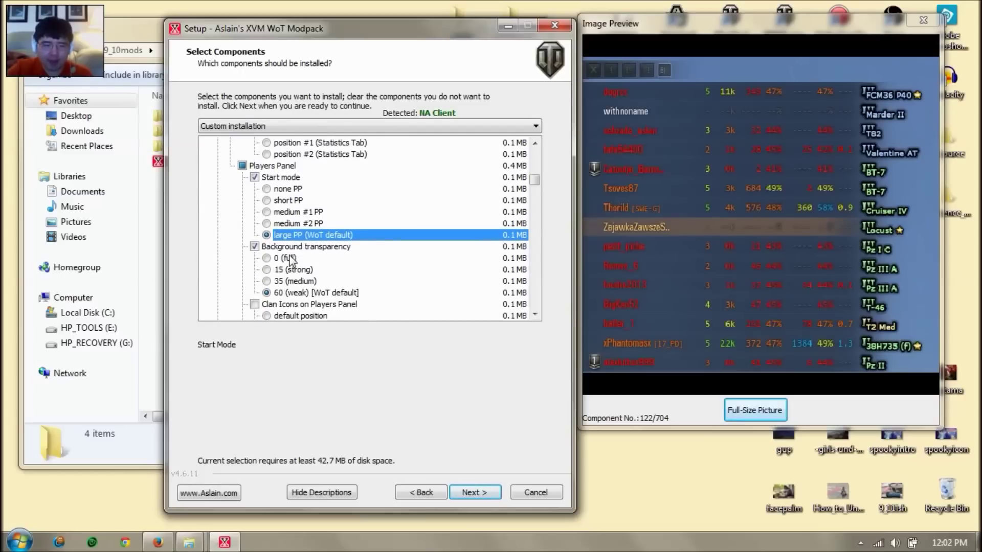
pyautogui.click(301, 292)
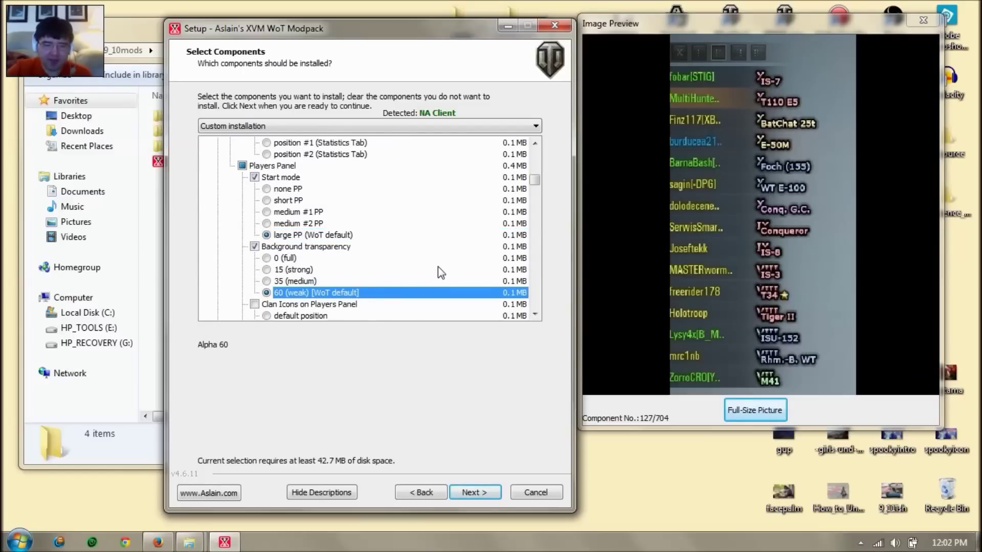
# Preview the Asterix enemy spotted marker and the squad icons display for the Players Panel.
pyautogui.scroll(-2, 425, 266)
pyautogui.scroll(-1, 328, 264)
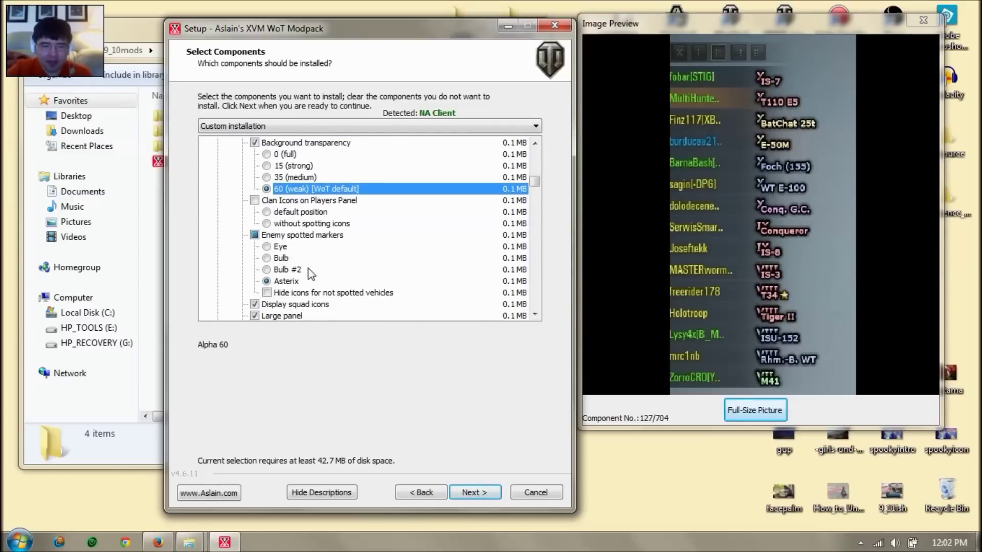
pyautogui.click(278, 284)
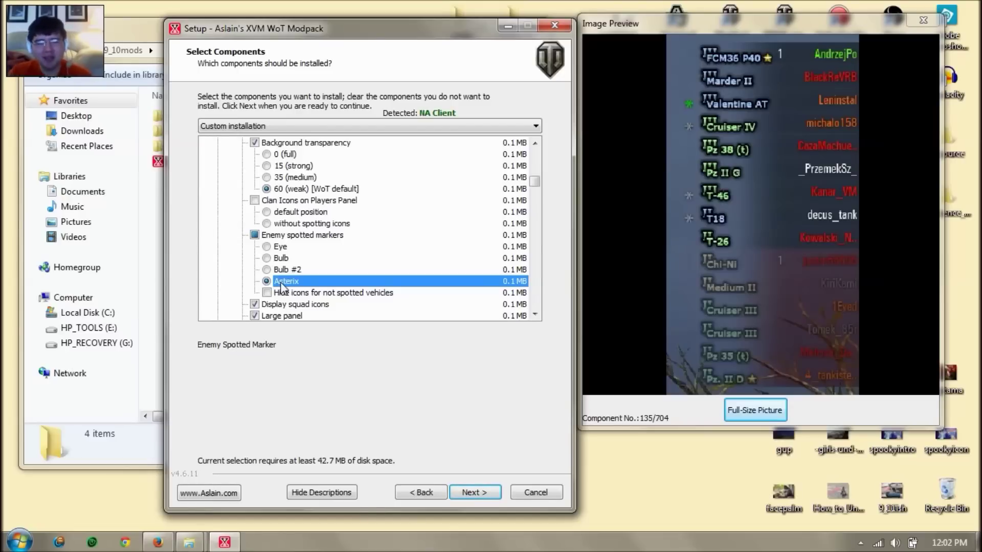
pyautogui.scroll(-1, 309, 241)
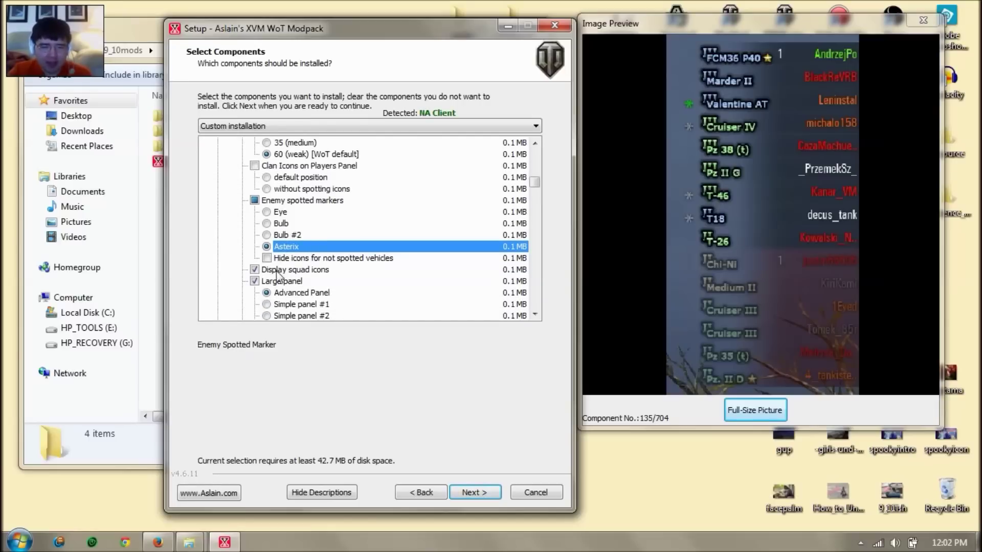
pyautogui.click(276, 271)
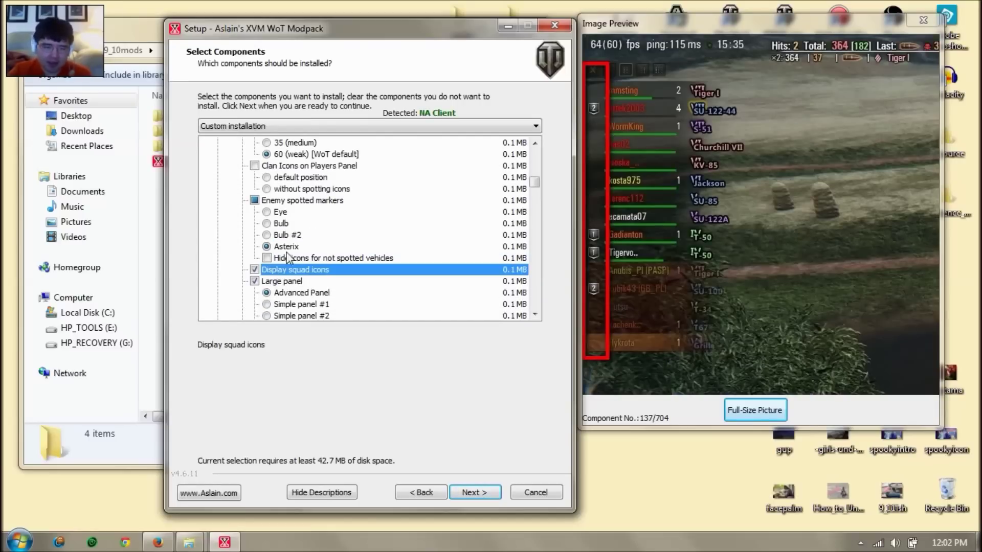
# Preview the Advanced Panel version of the large panel and the Narrow version of the medium panel.
pyautogui.click(298, 293)
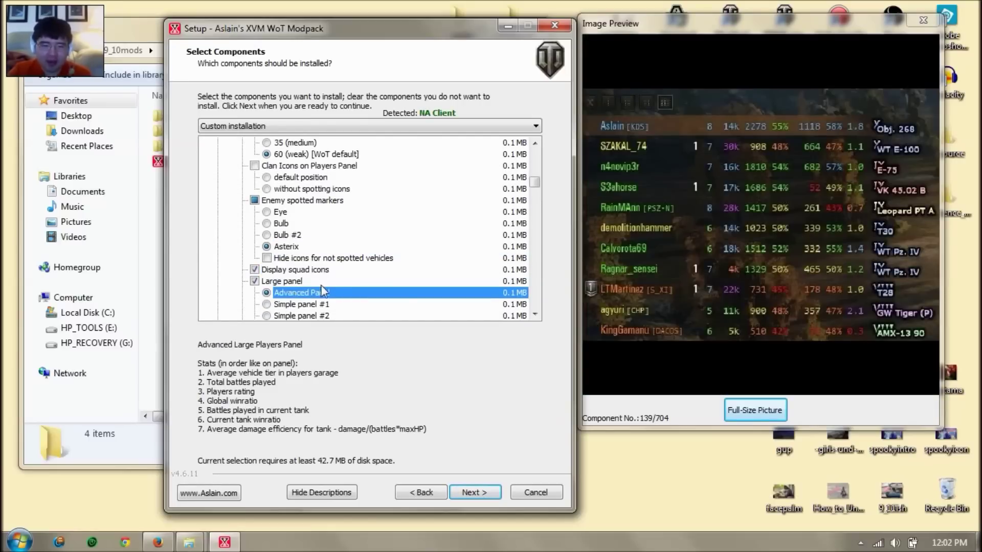
pyautogui.scroll(-1, 357, 273)
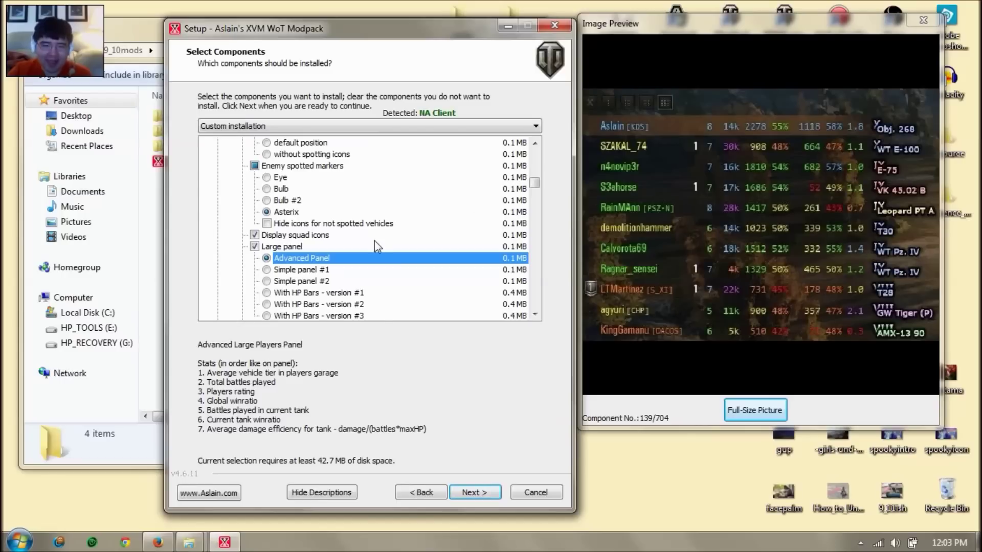
pyautogui.scroll(-3, 374, 240)
pyautogui.click(293, 235)
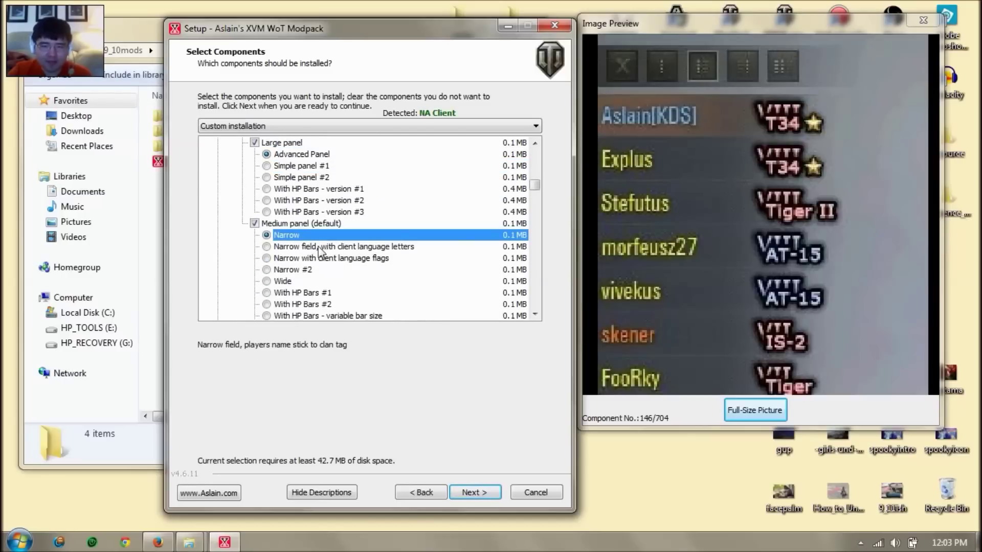
# Under XVM Minimap, preview the turquoise camera direction line with dots every 100m and the gun traverse lines.
pyautogui.scroll(-3, 399, 271)
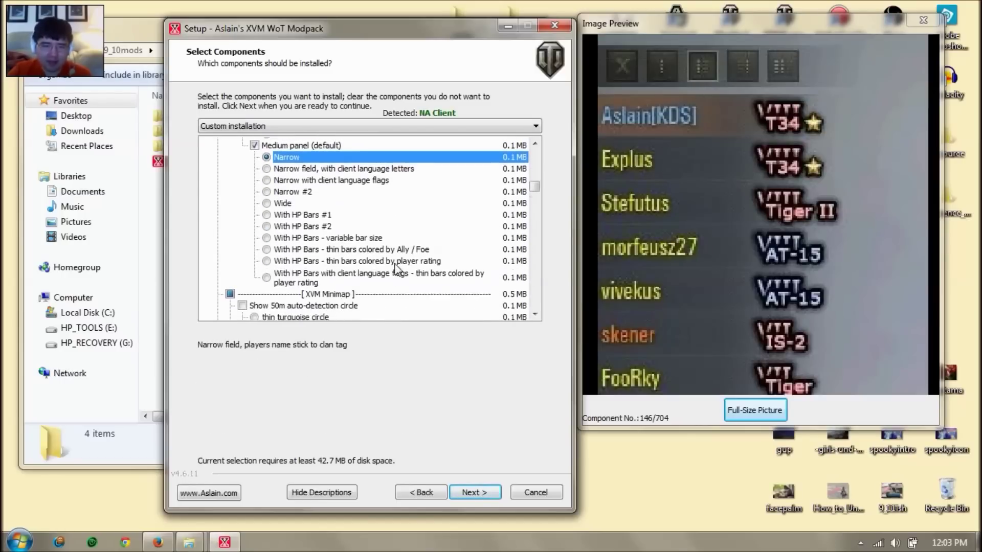
pyautogui.scroll(-1, 396, 215)
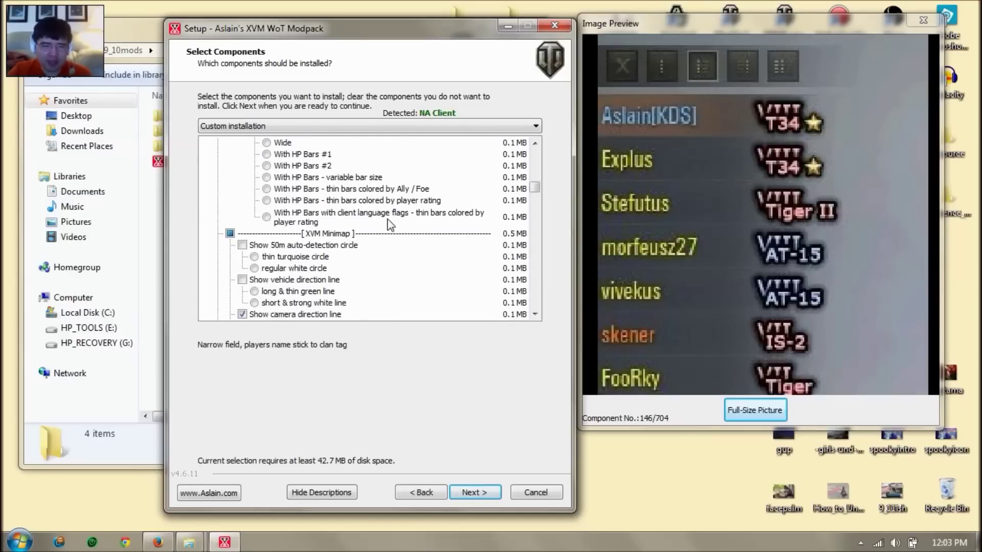
pyautogui.scroll(-2, 390, 225)
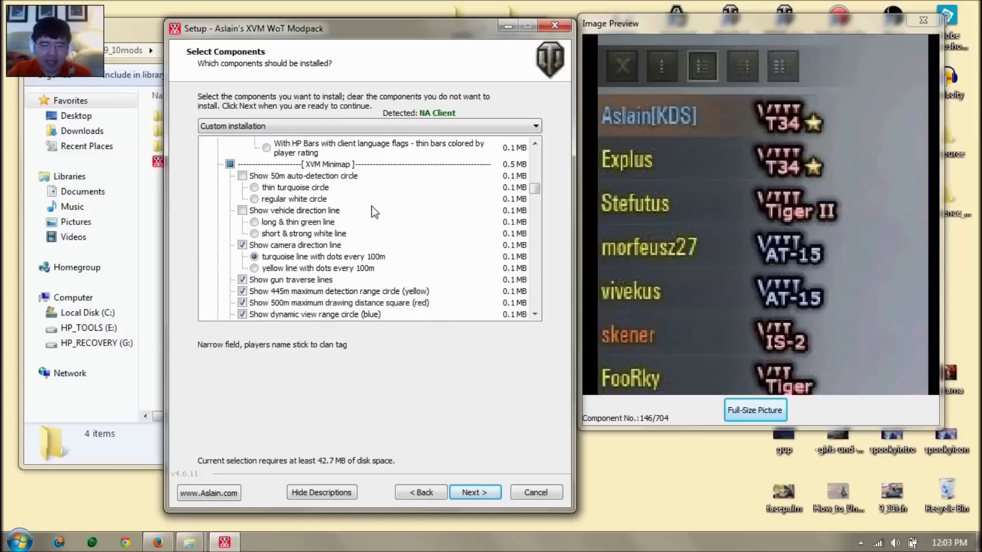
pyautogui.click(314, 257)
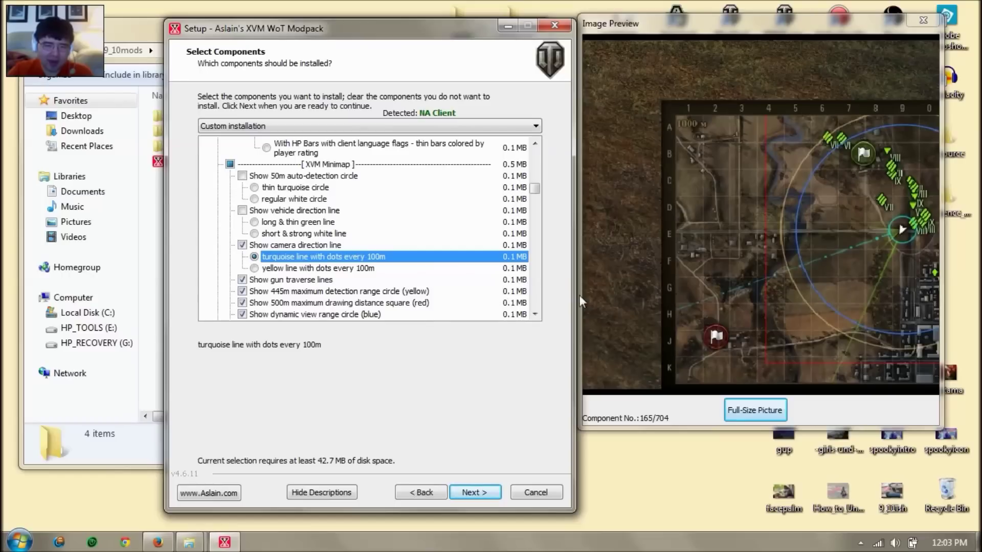
pyautogui.click(286, 280)
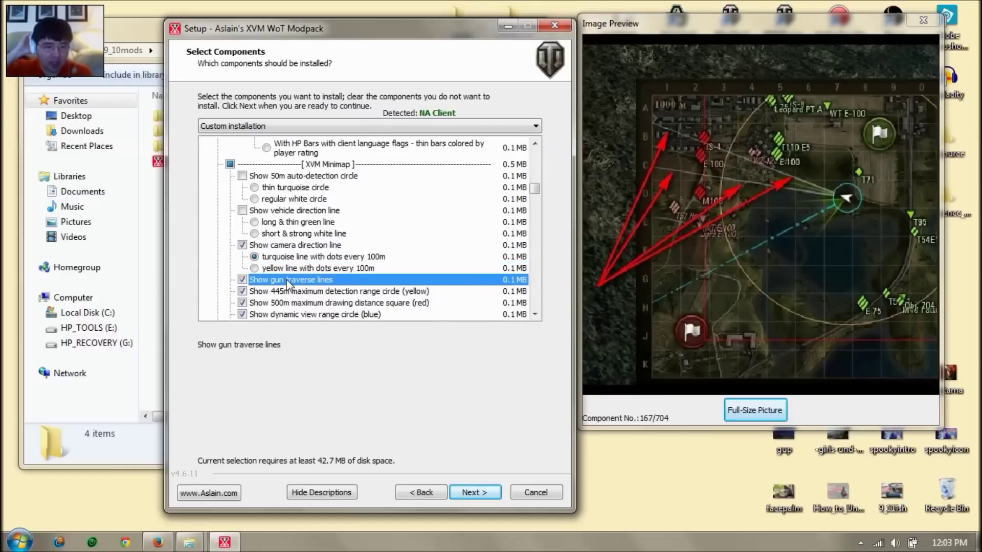
# Preview the minimap's range overlays: 445m detection circle, 500m drawing distance square, dynamic view range circle and in-motion view range circle.
pyautogui.click(280, 296)
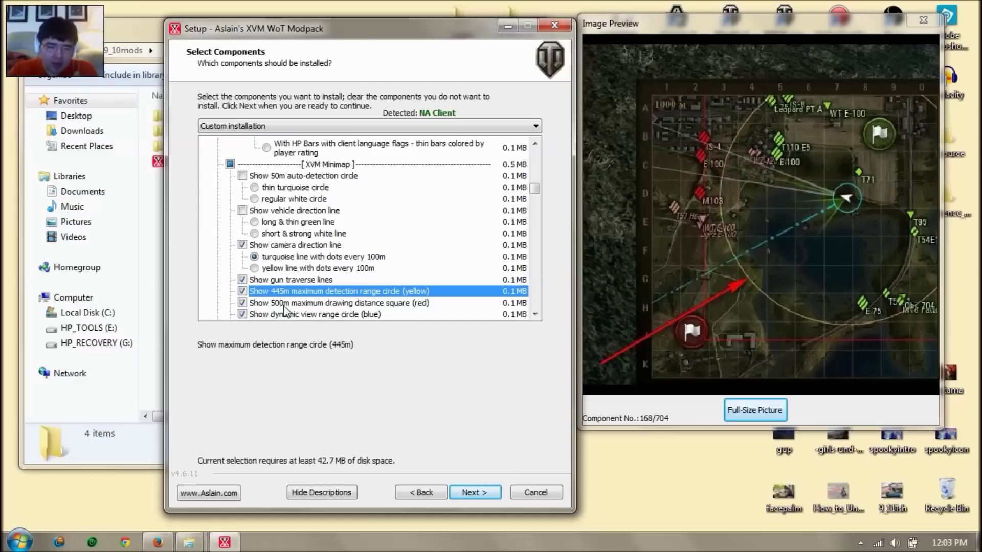
pyautogui.click(284, 305)
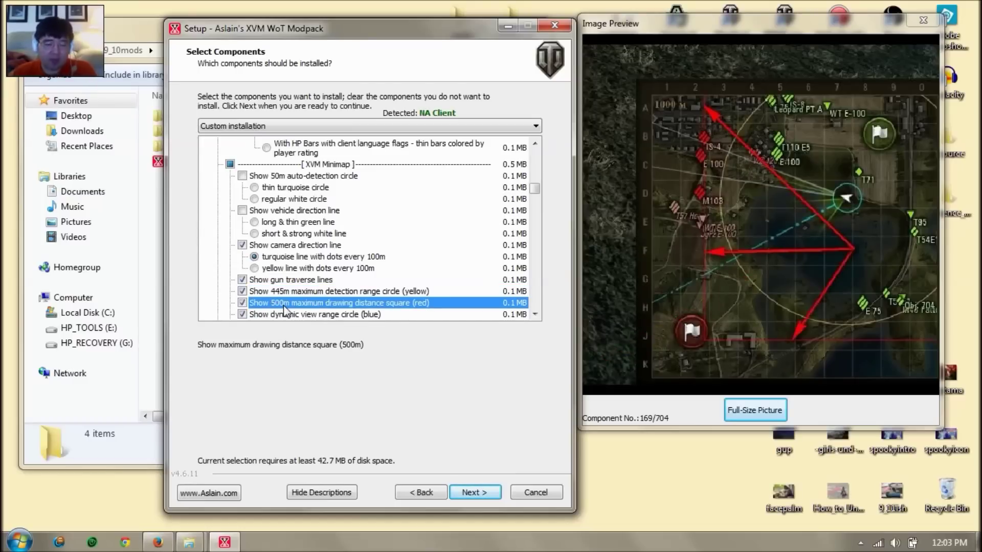
pyautogui.scroll(-1, 306, 301)
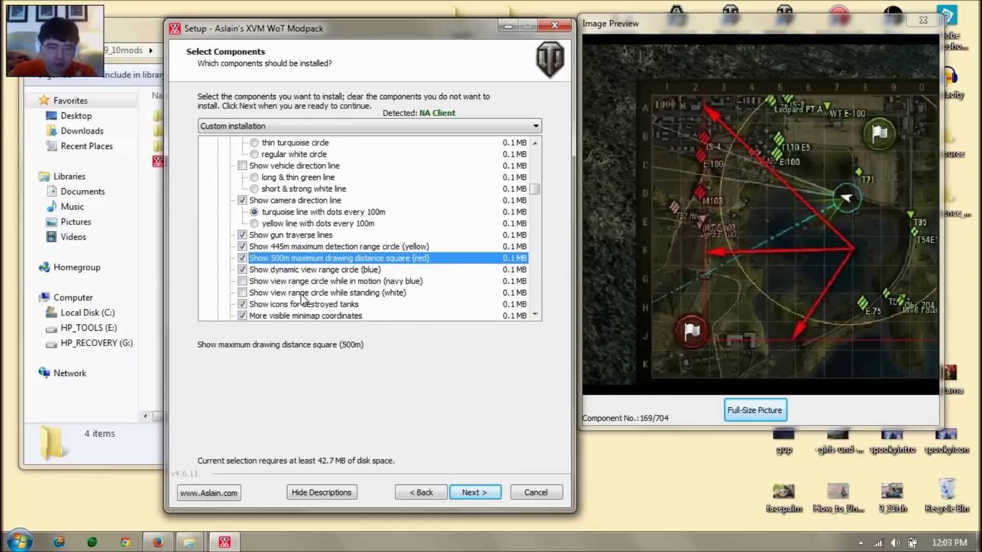
pyautogui.click(281, 271)
pyautogui.click(234, 274)
pyautogui.scroll(-1, 318, 294)
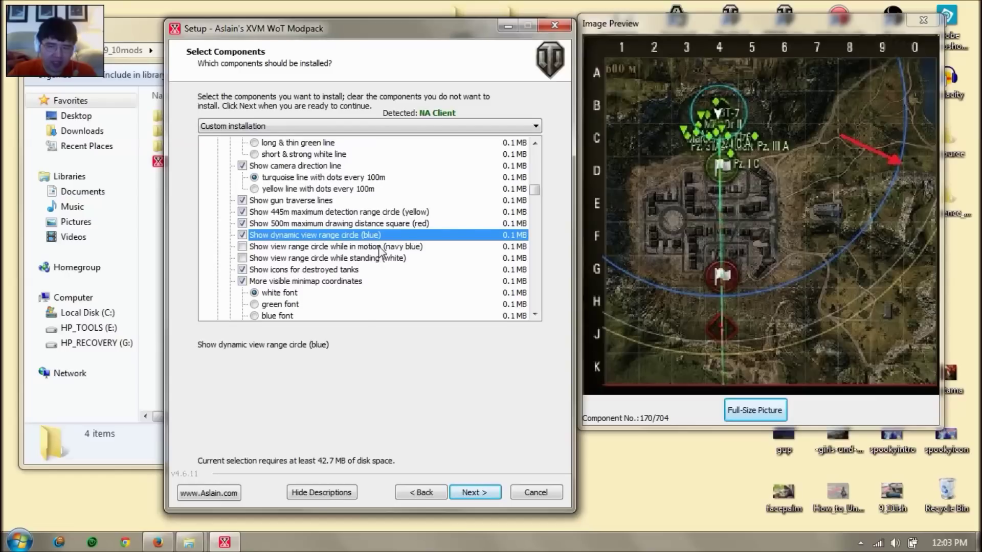
pyautogui.click(372, 247)
pyautogui.click(371, 246)
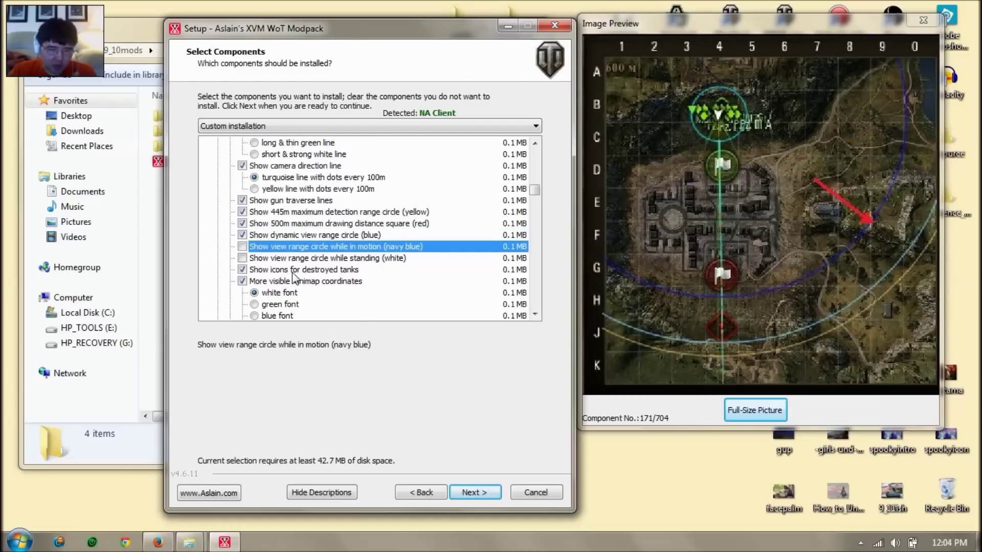
# Preview the minimap icons for destroyed tanks and the more visible minimap coordinates with white font.
pyautogui.click(308, 269)
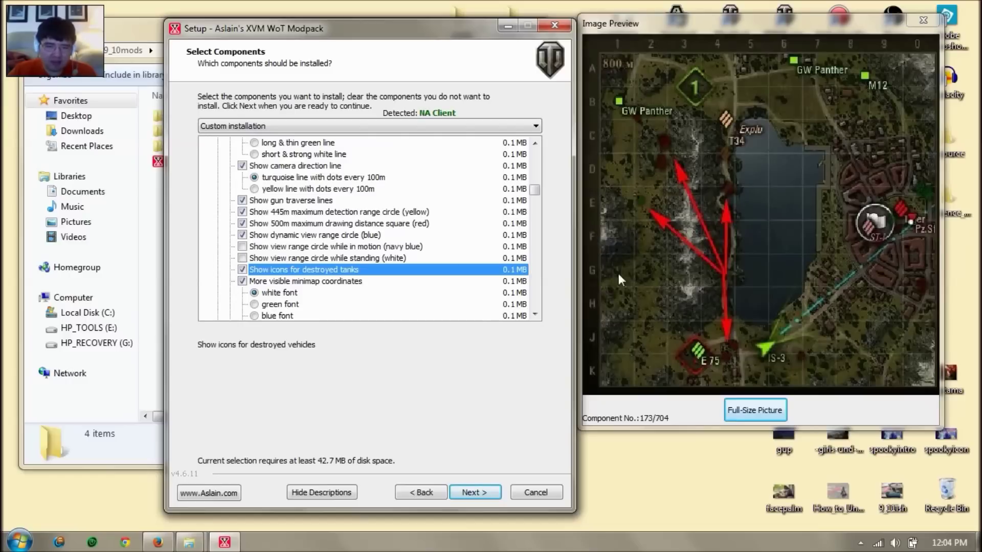
pyautogui.click(286, 295)
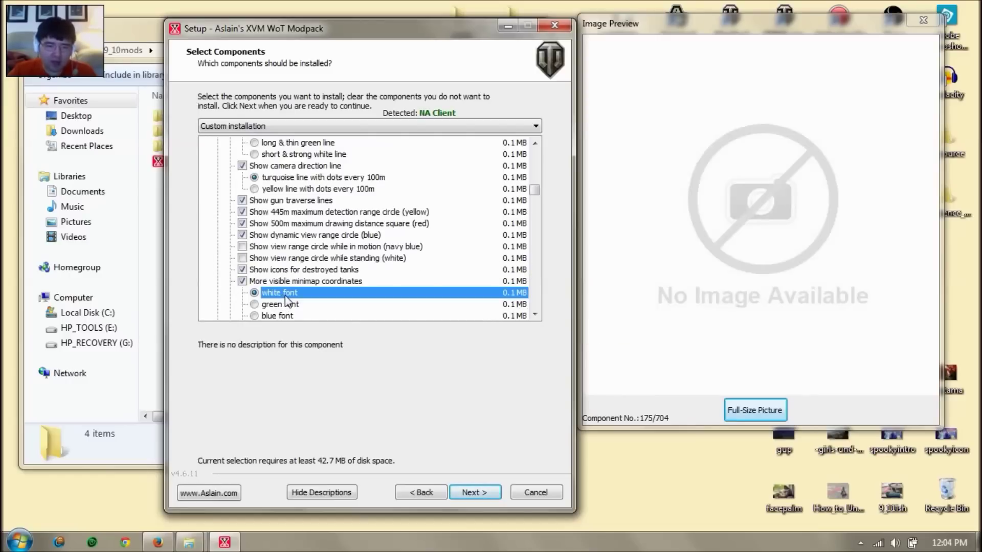
pyautogui.click(289, 282)
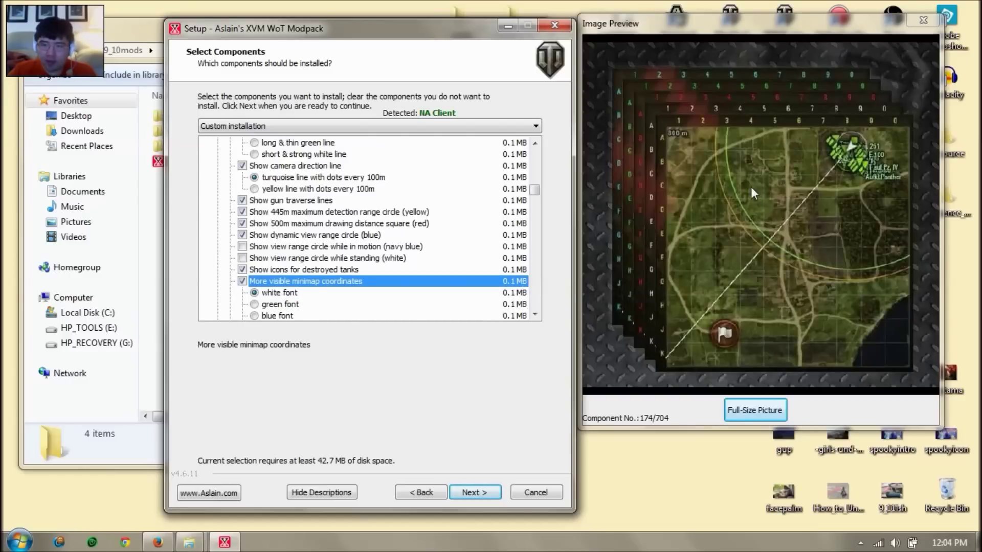
# Preview the minimap labels showing full vehicle names only and the minimap zoom option bound to L.CTRL.
pyautogui.scroll(-2, 382, 259)
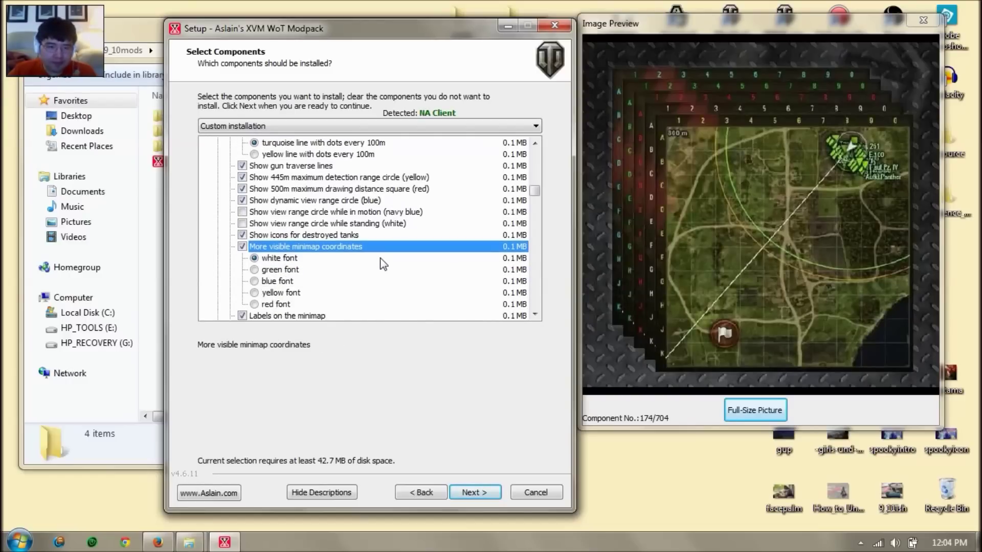
pyautogui.scroll(-3, 379, 263)
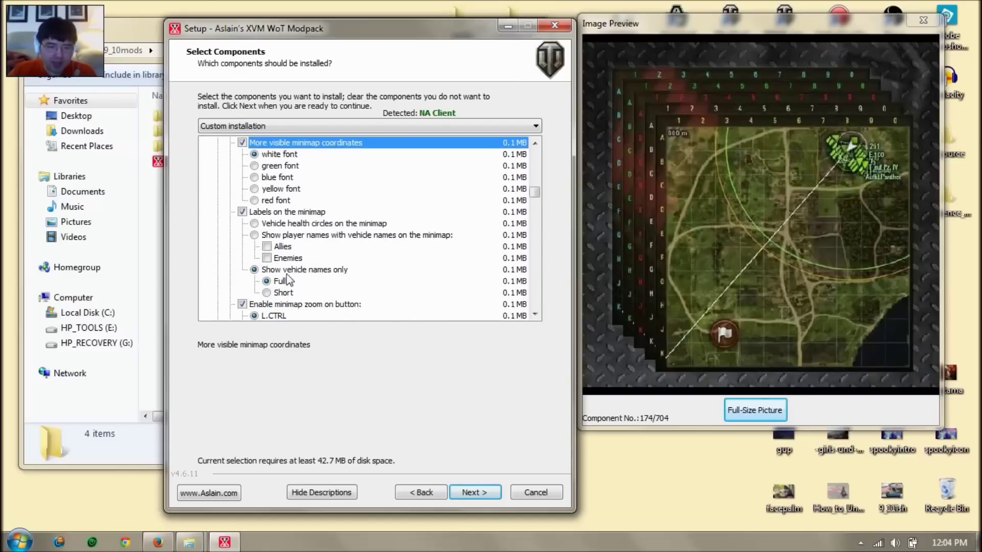
pyautogui.click(279, 282)
pyautogui.scroll(-1, 287, 289)
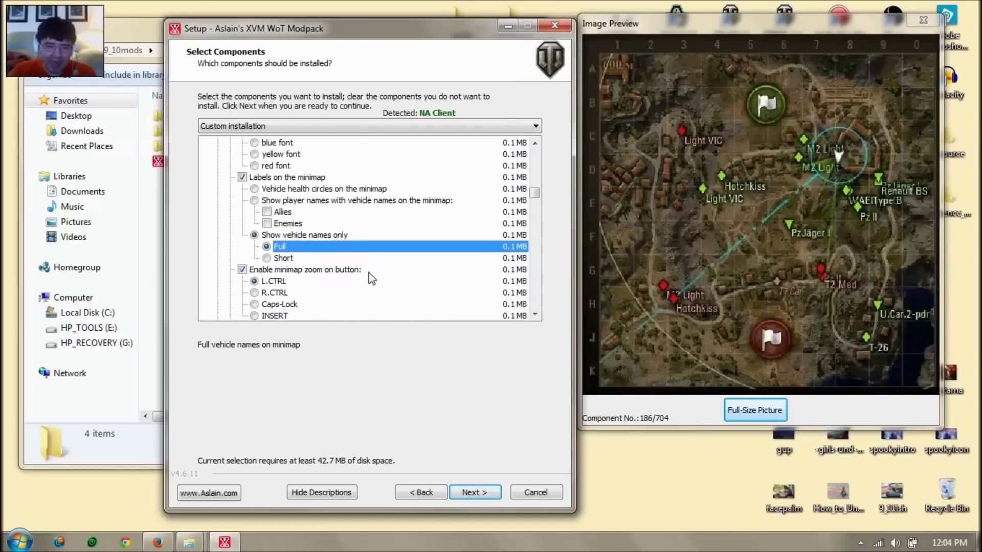
pyautogui.click(281, 282)
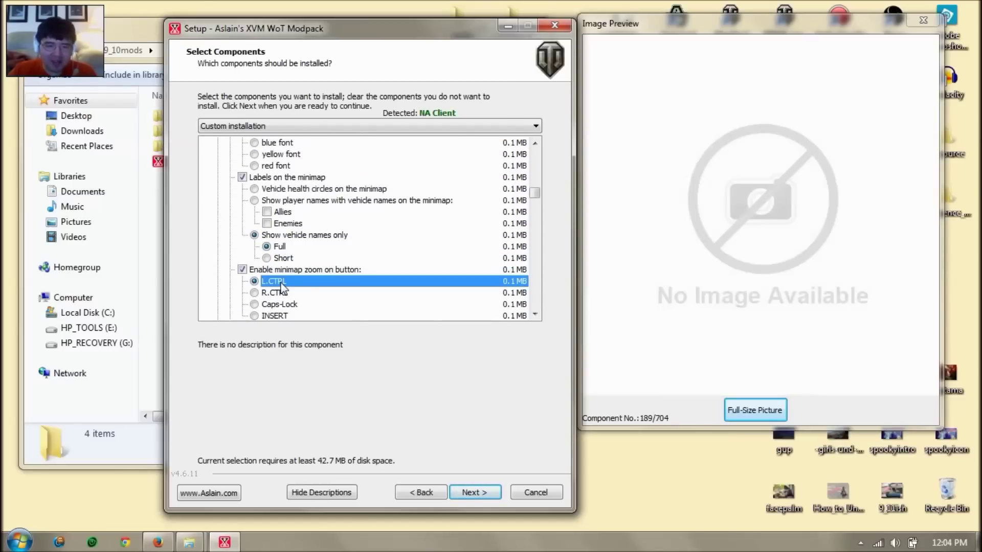
pyautogui.click(287, 271)
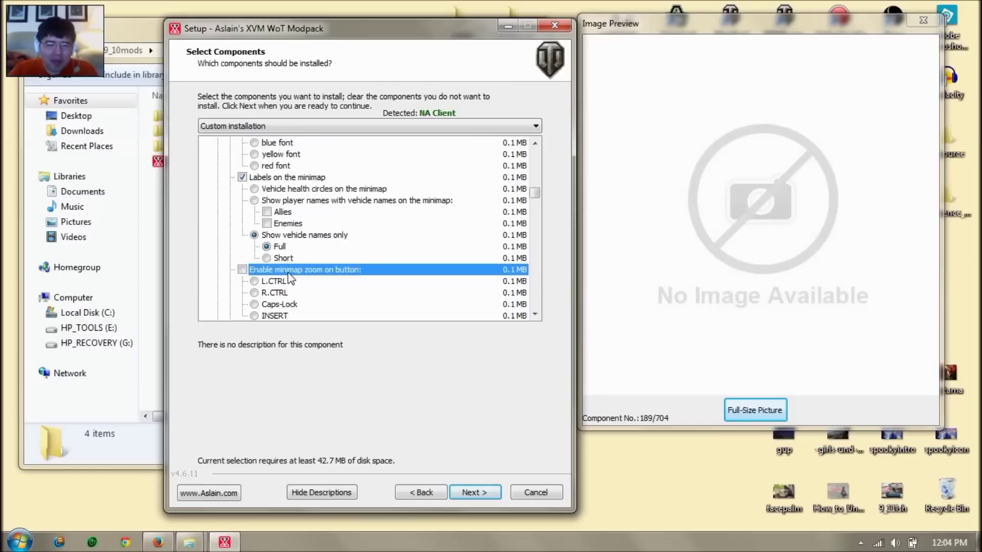
pyautogui.scroll(-2, 307, 279)
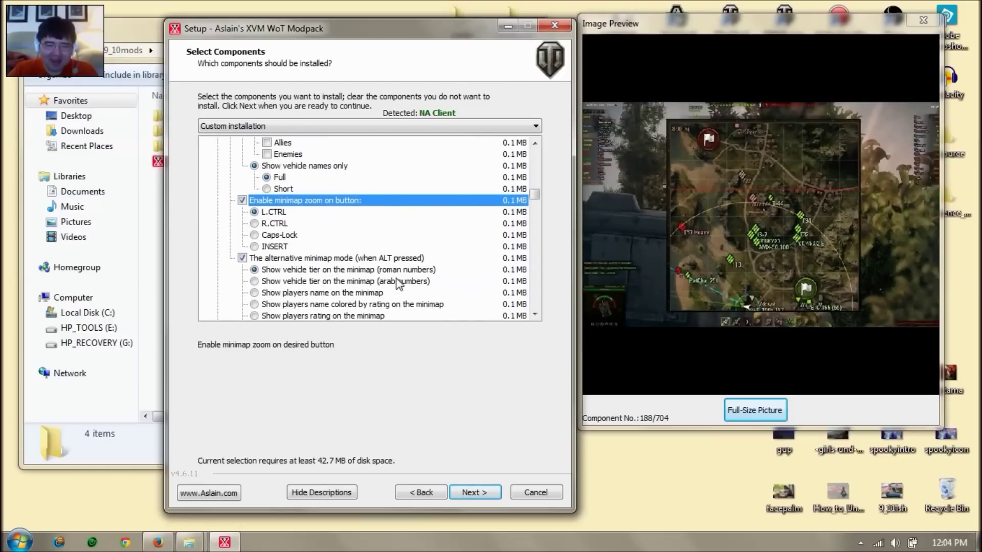
# Preview the alternative minimap mode with vehicle tiers in roman numbers and the version #4 default XVM hitlog.
pyautogui.click(314, 271)
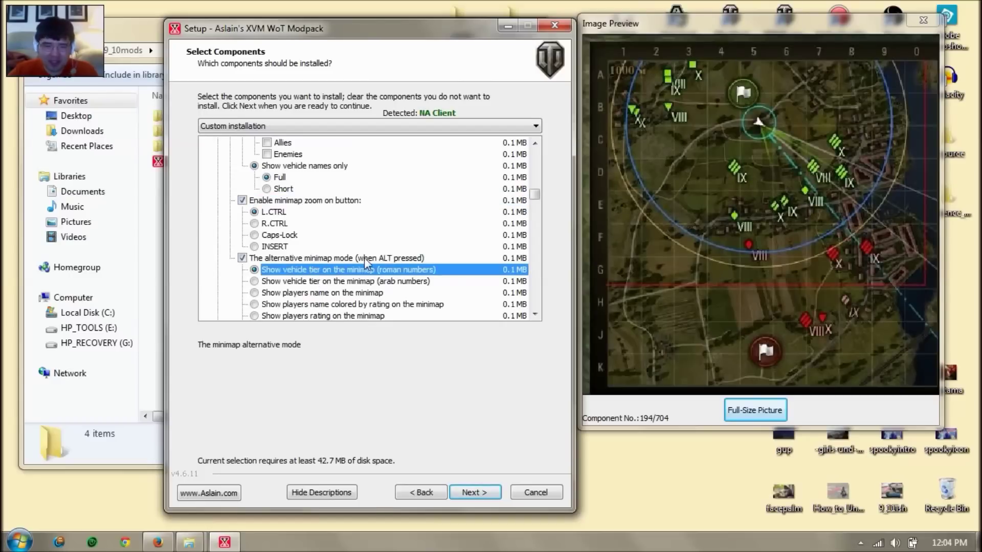
pyautogui.scroll(-2, 741, 176)
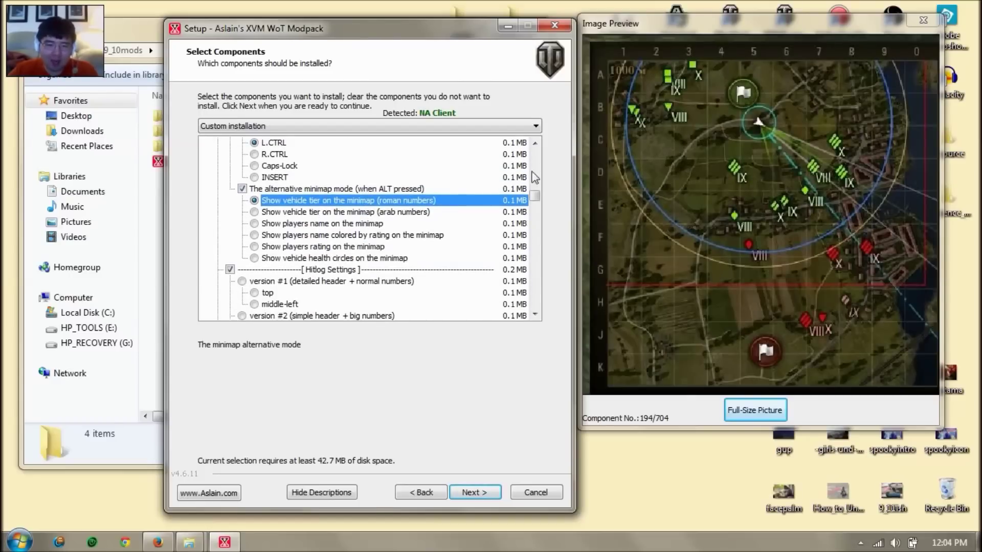
pyautogui.scroll(-3, 353, 240)
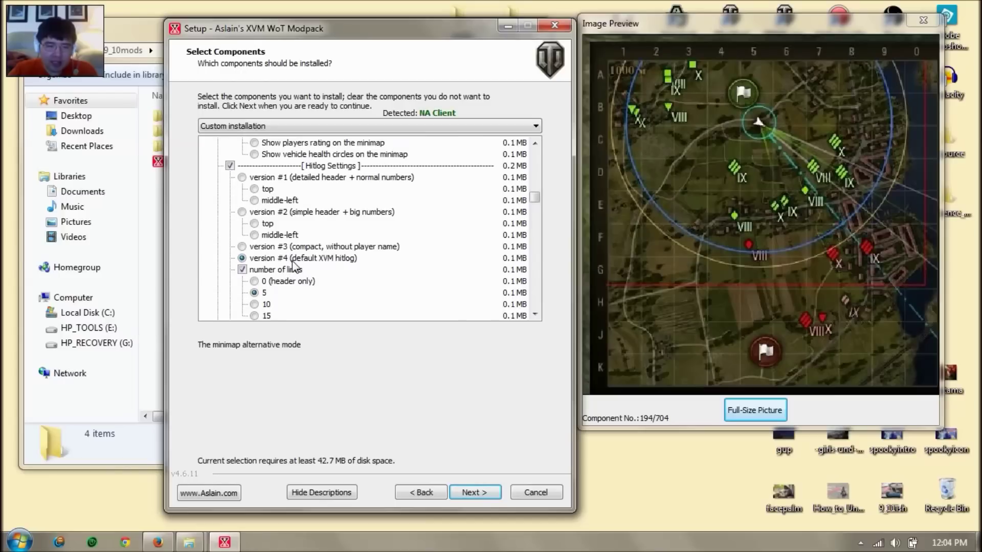
pyautogui.click(292, 259)
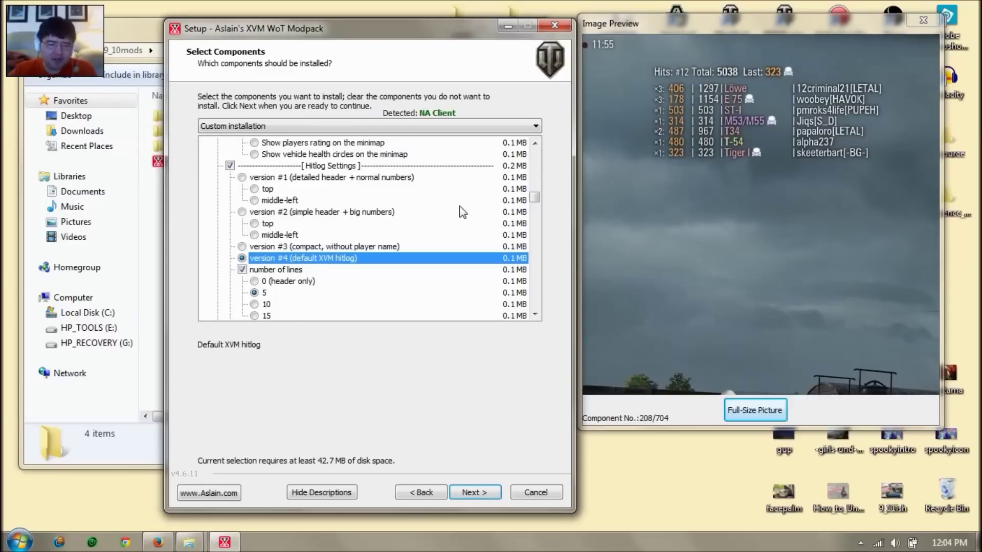
# Set the hitlog's number of lines to 0 (header only).
pyautogui.scroll(-1, 302, 258)
pyautogui.click(266, 258)
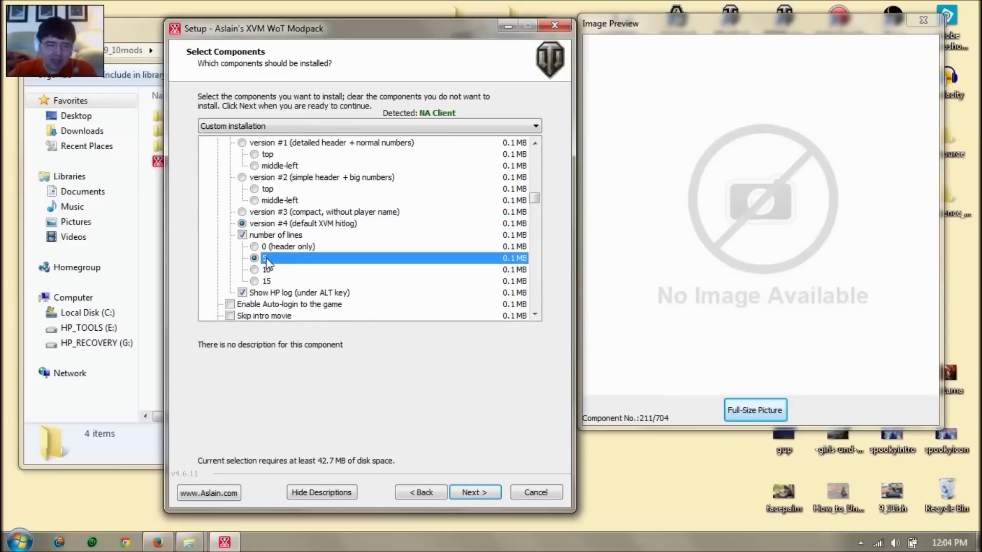
pyautogui.click(282, 236)
pyautogui.click(281, 238)
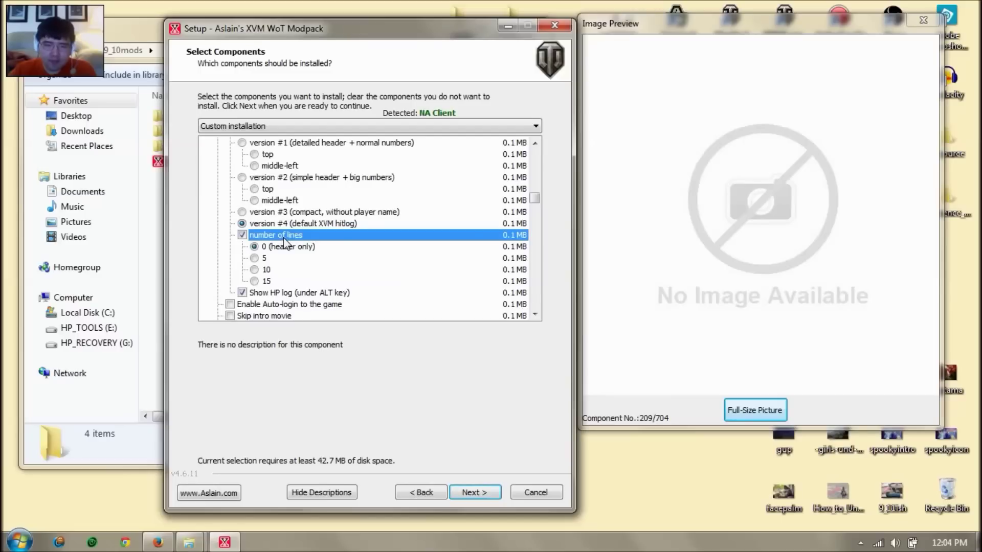
# Preview the hitlog's HP log under the ALT key and the option to show server info in the hangar.
pyautogui.scroll(-1, 424, 250)
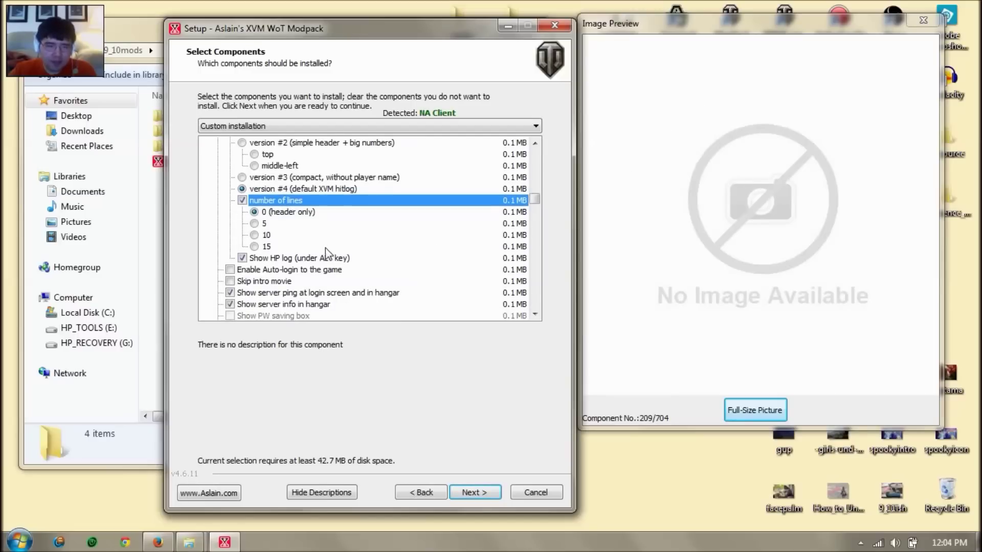
pyautogui.click(275, 259)
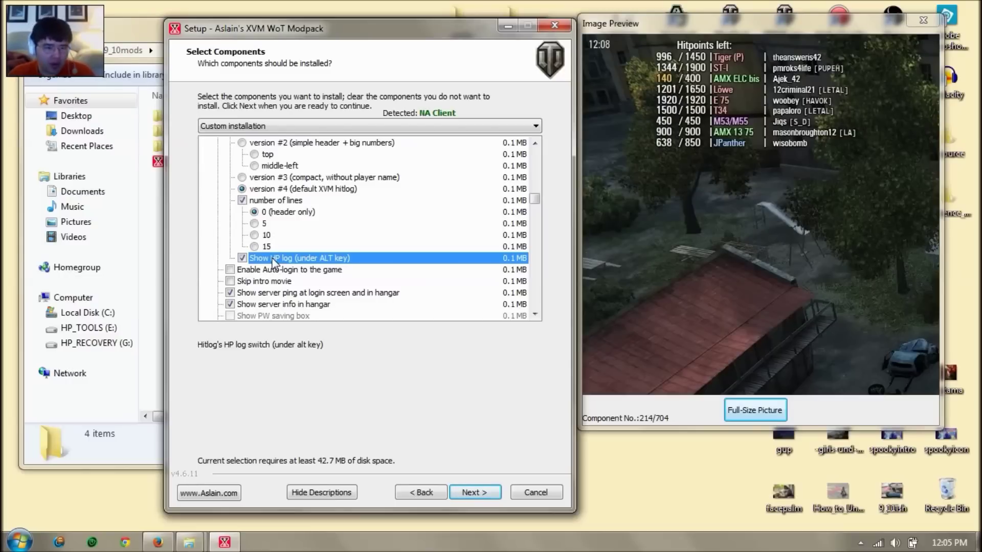
pyautogui.scroll(-1, 273, 260)
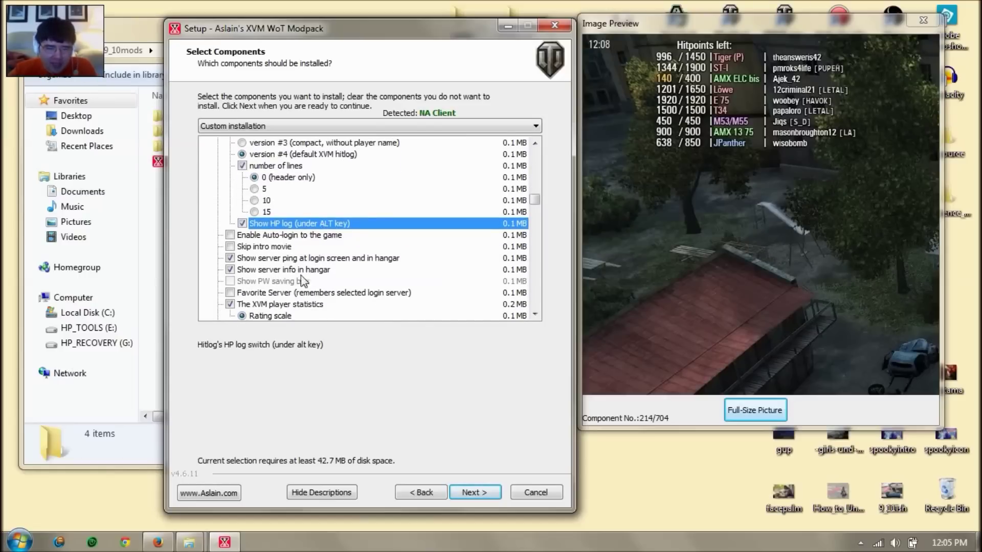
pyautogui.click(290, 269)
# Preview the XVM player statistics and the rating scale of 6 colors by Team XVM with better blue color.
pyautogui.scroll(-1, 290, 268)
pyautogui.click(276, 283)
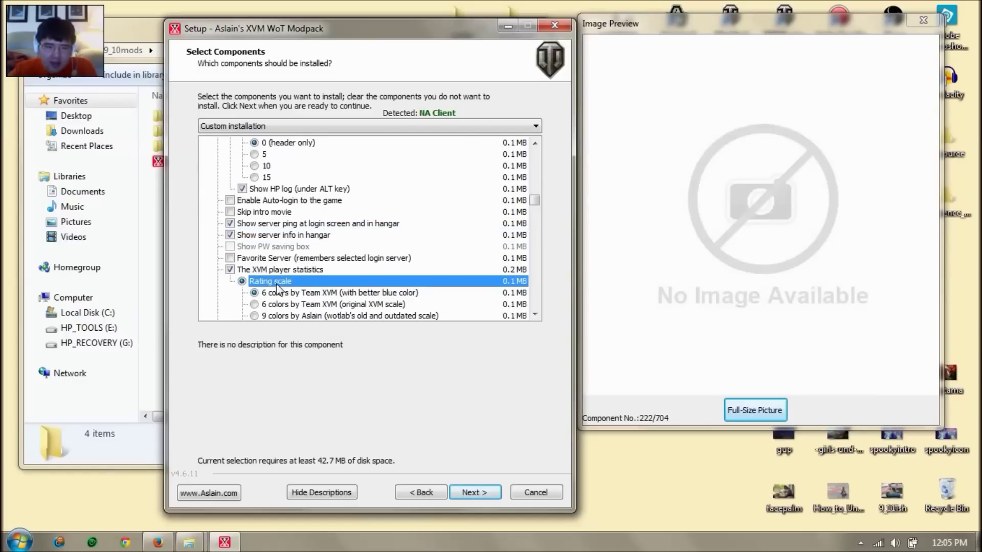
pyautogui.click(278, 271)
pyautogui.click(280, 274)
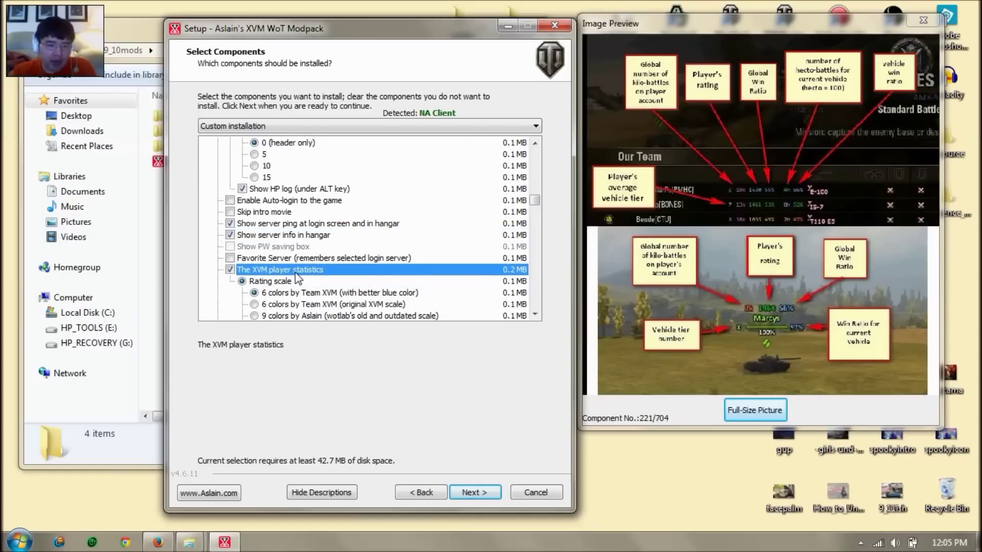
pyautogui.click(322, 294)
pyautogui.scroll(-3, 323, 294)
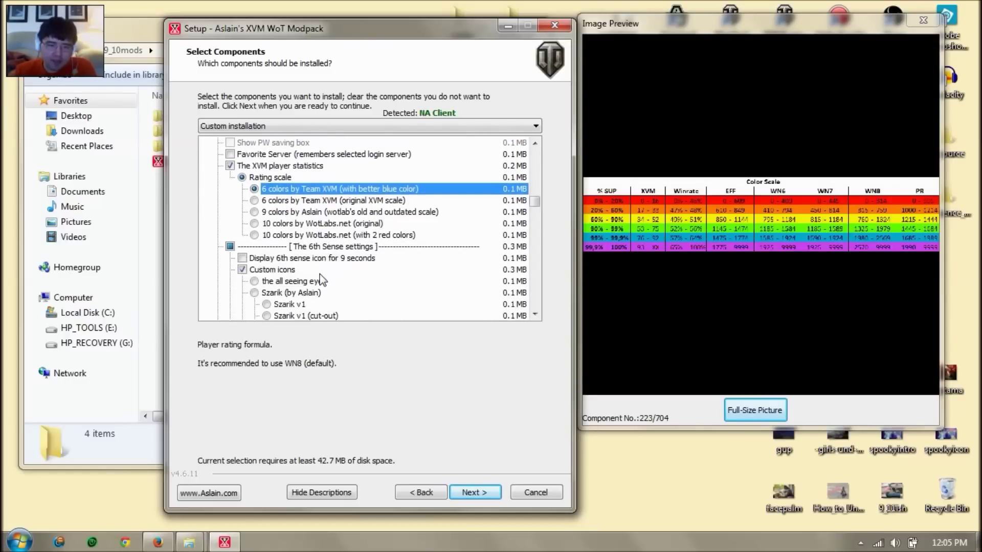
# In the 6th Sense settings, preview the Yellow Sign custom icon and look through the remaining icons and sound alerts.
pyautogui.scroll(-1, 305, 281)
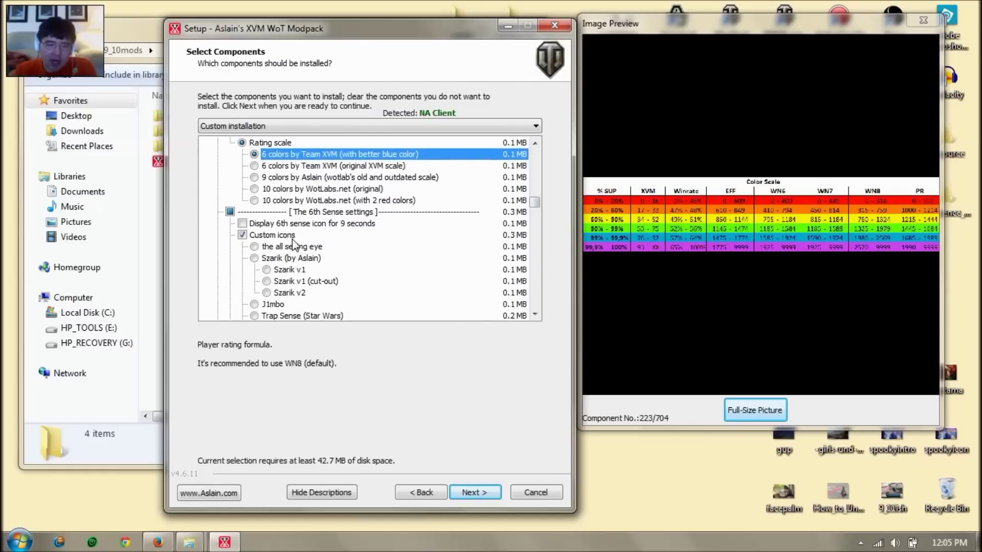
pyautogui.scroll(-1, 294, 244)
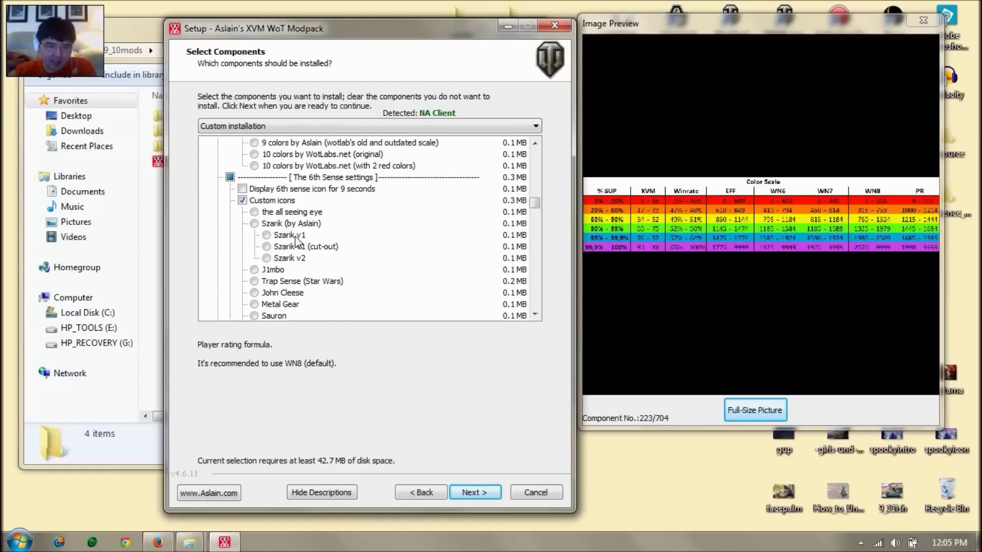
pyautogui.scroll(-1, 296, 242)
pyautogui.scroll(-1, 295, 239)
pyautogui.click(281, 283)
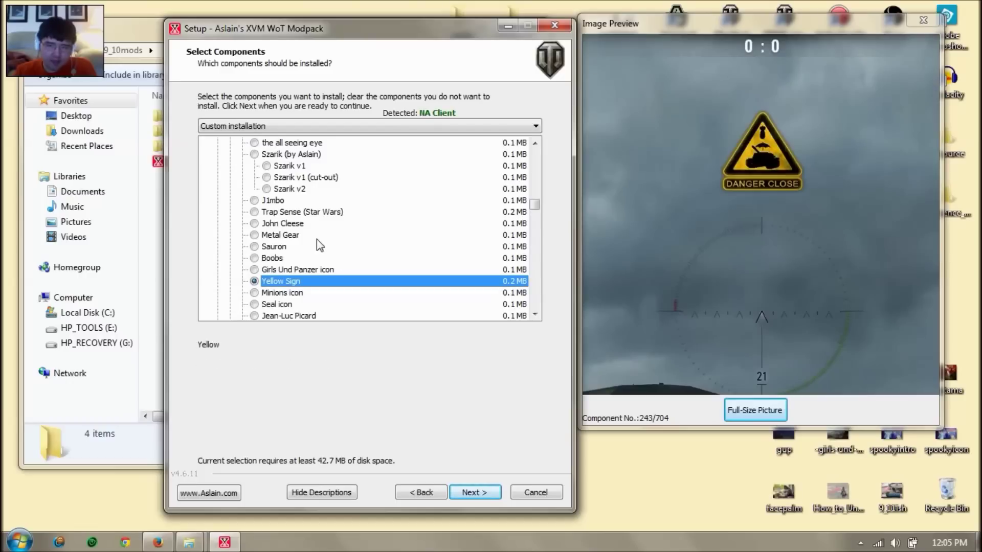
pyautogui.scroll(-8, 343, 259)
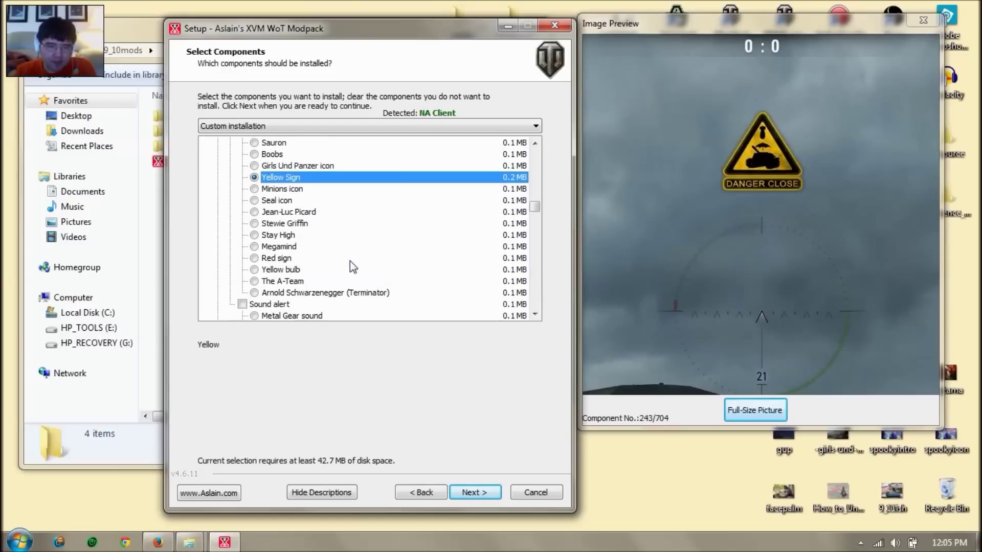
pyautogui.scroll(-3, 342, 262)
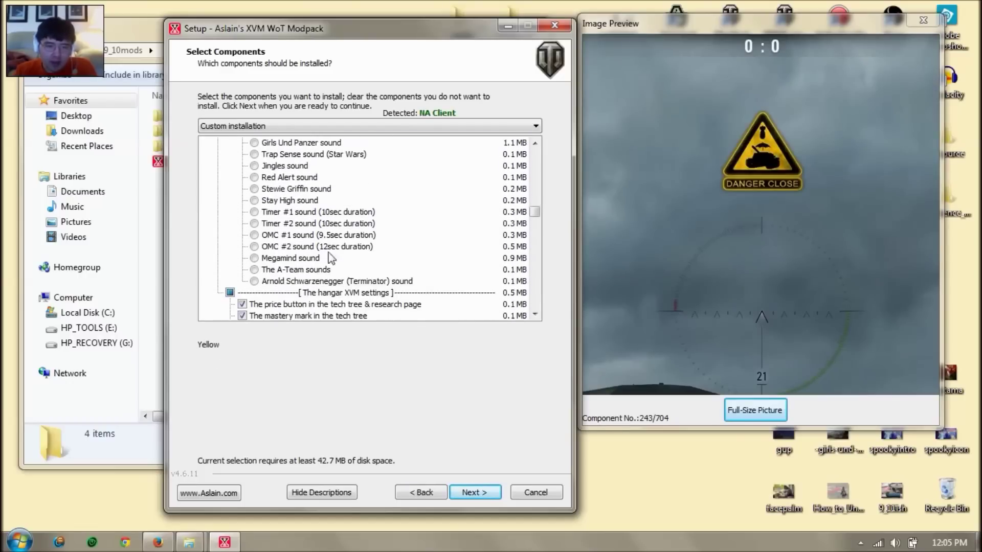
pyautogui.scroll(4, 321, 205)
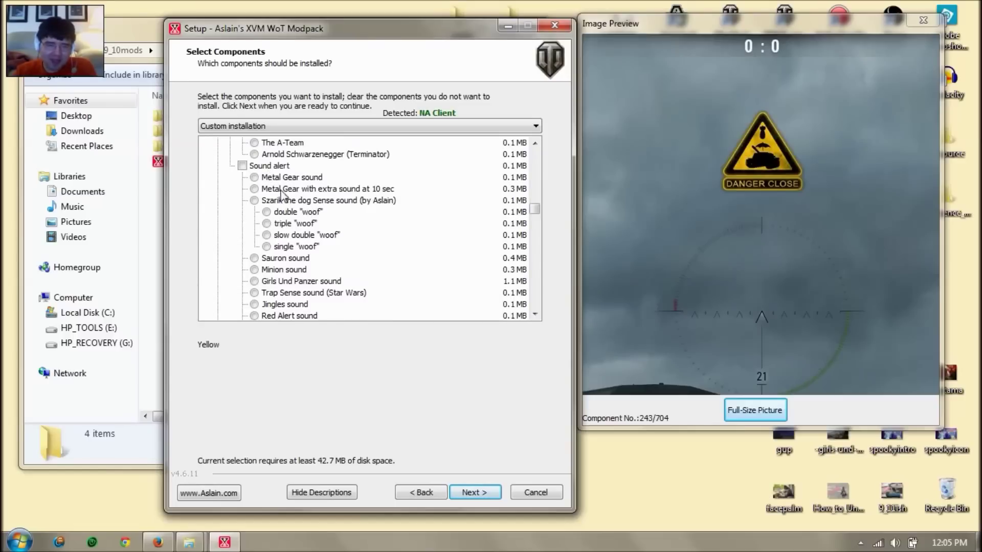
pyautogui.scroll(-3, 302, 201)
pyautogui.scroll(-3, 301, 202)
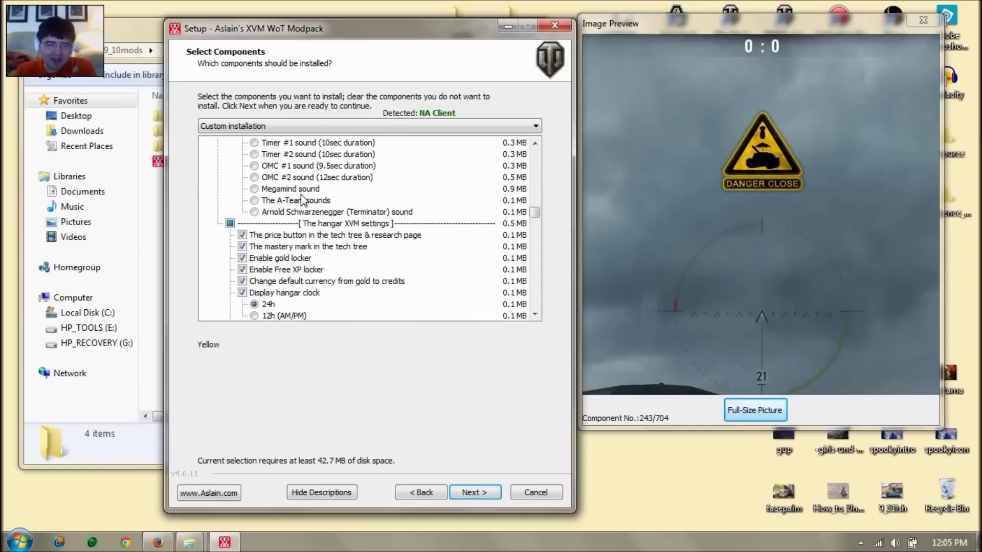
# In the hangar XVM settings, preview the price button and the mastery mark in the tech tree, keeping both enabled.
pyautogui.click(290, 234)
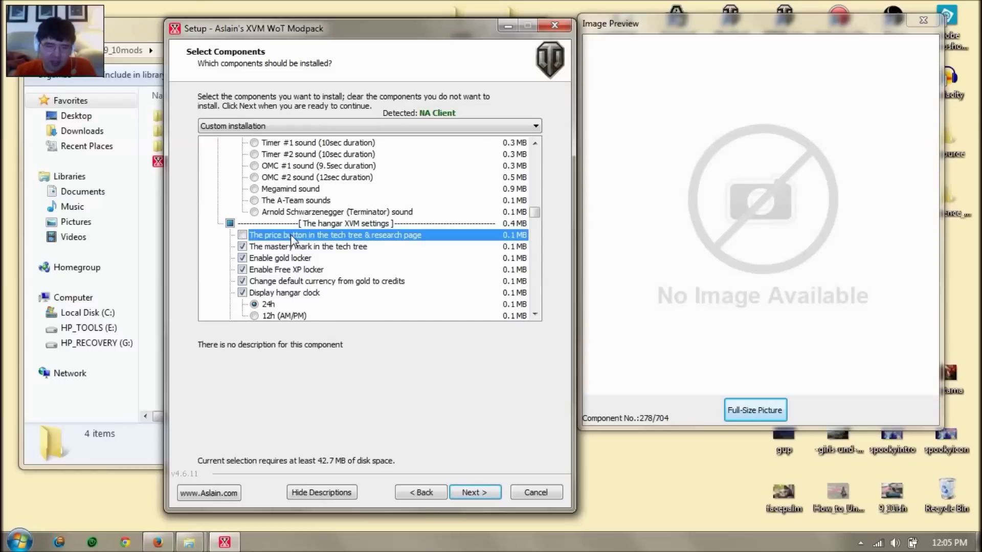
pyautogui.click(270, 248)
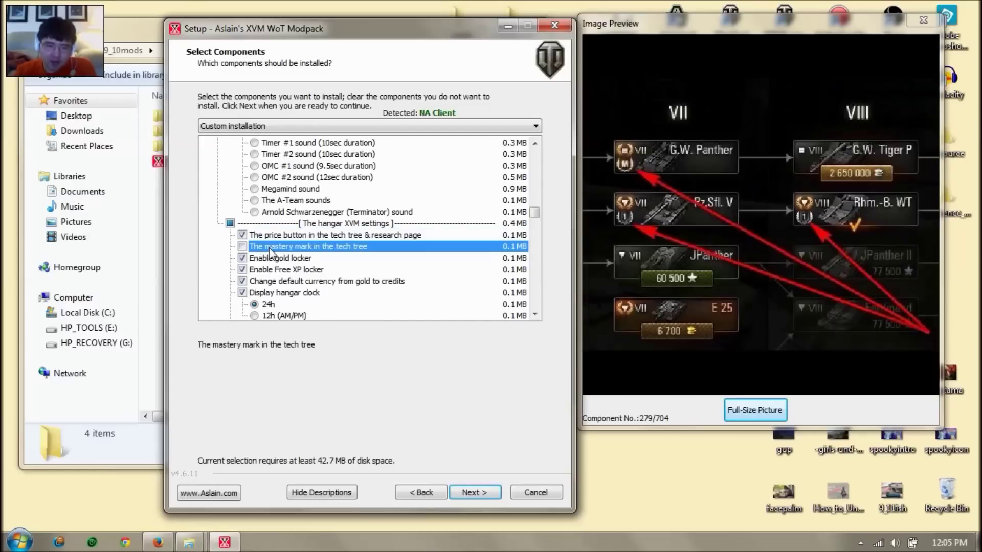
pyautogui.click(269, 248)
# Preview the gold locker, the Free XP locker and the default currency change from gold to credits, keeping all three enabled.
pyautogui.click(264, 259)
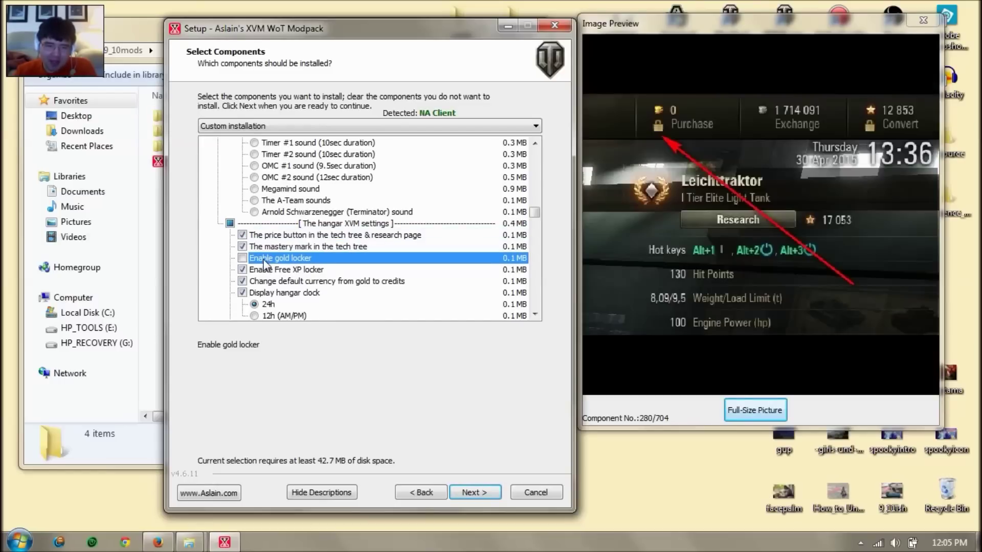
pyautogui.click(265, 260)
pyautogui.click(264, 271)
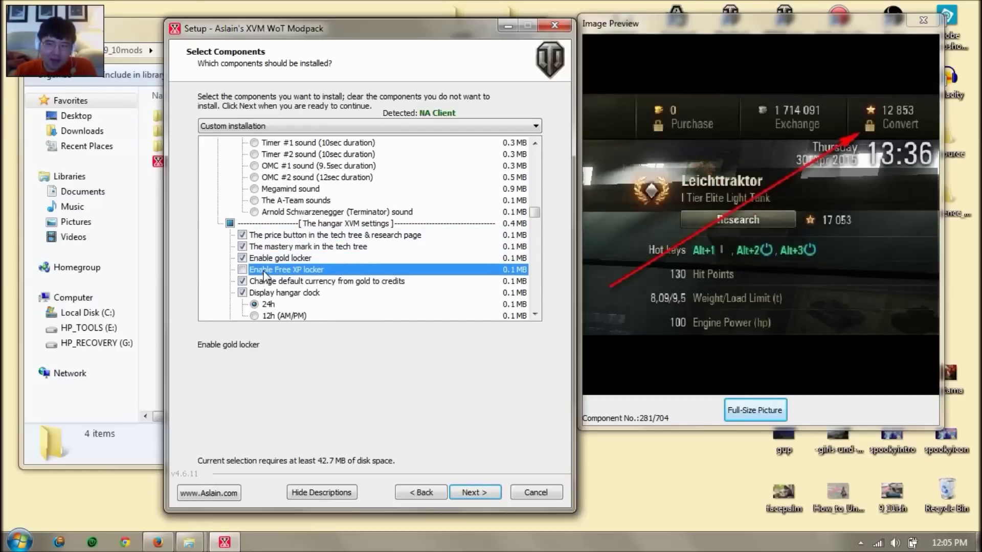
pyautogui.click(264, 271)
pyautogui.click(258, 283)
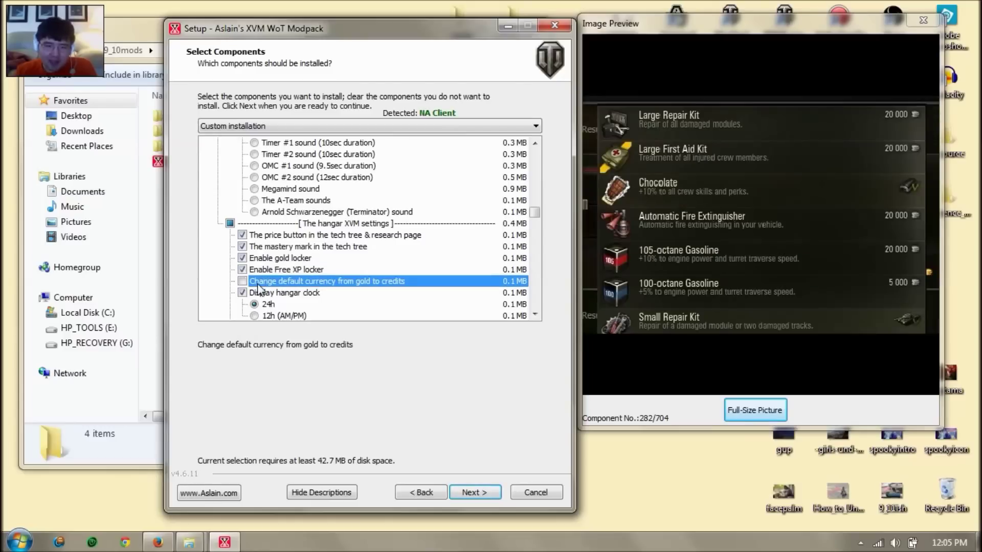
pyautogui.click(257, 284)
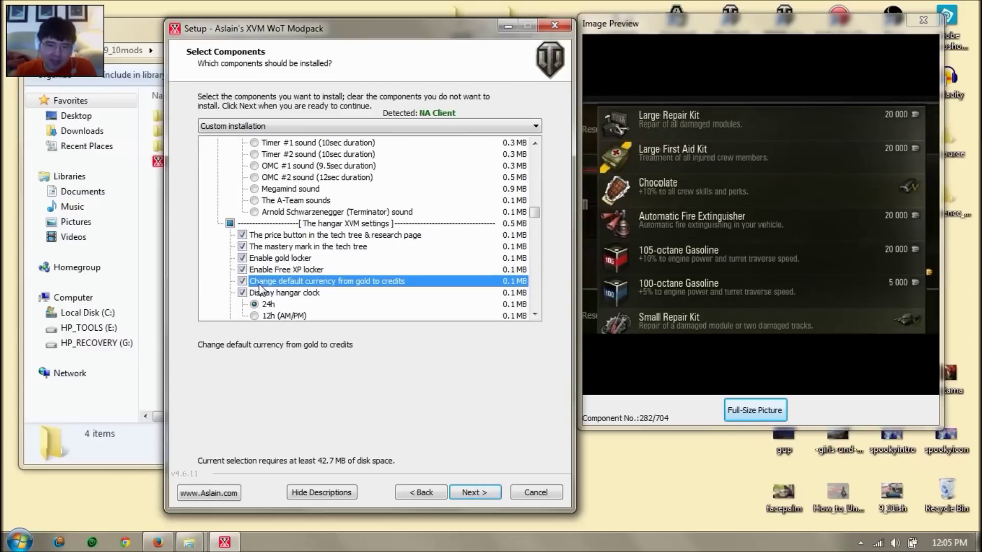
# Preview the hangar clock display with the 24h format, keeping it enabled.
pyautogui.scroll(-1, 270, 284)
pyautogui.click(270, 271)
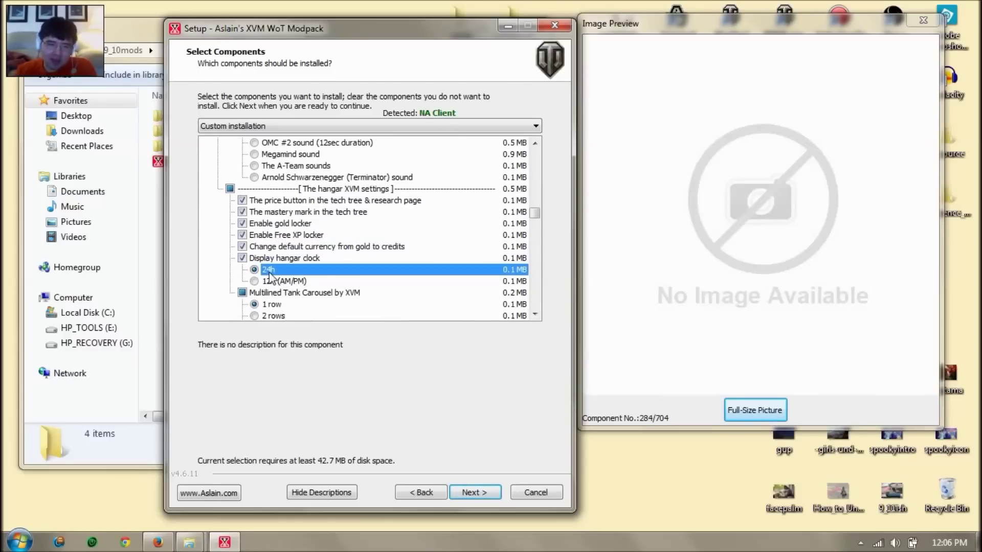
pyautogui.scroll(-1, 268, 265)
pyautogui.click(266, 223)
pyautogui.click(266, 223)
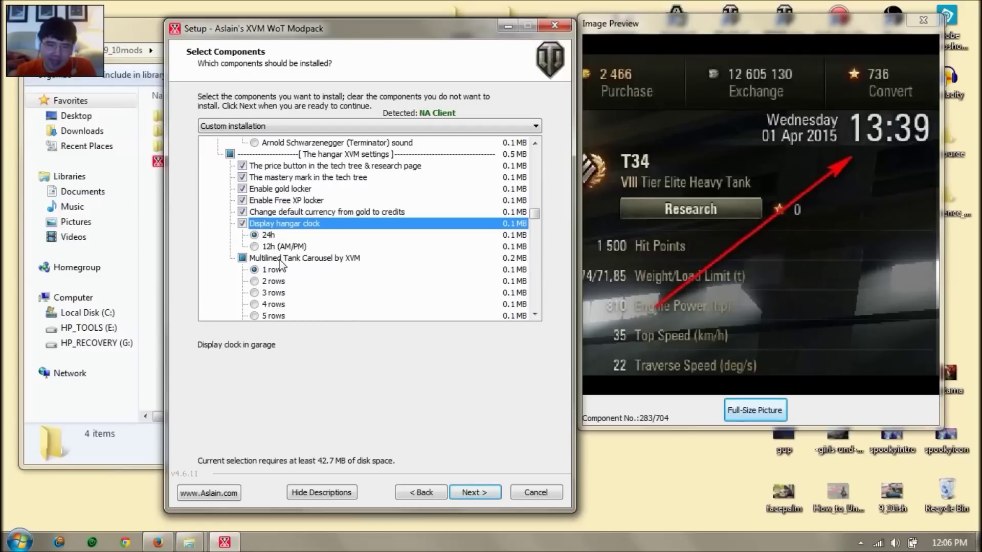
# Preview the 1-row and 3-row layouts of the Multilined Tank Carousel, leaving it set to 1 row.
pyautogui.click(271, 272)
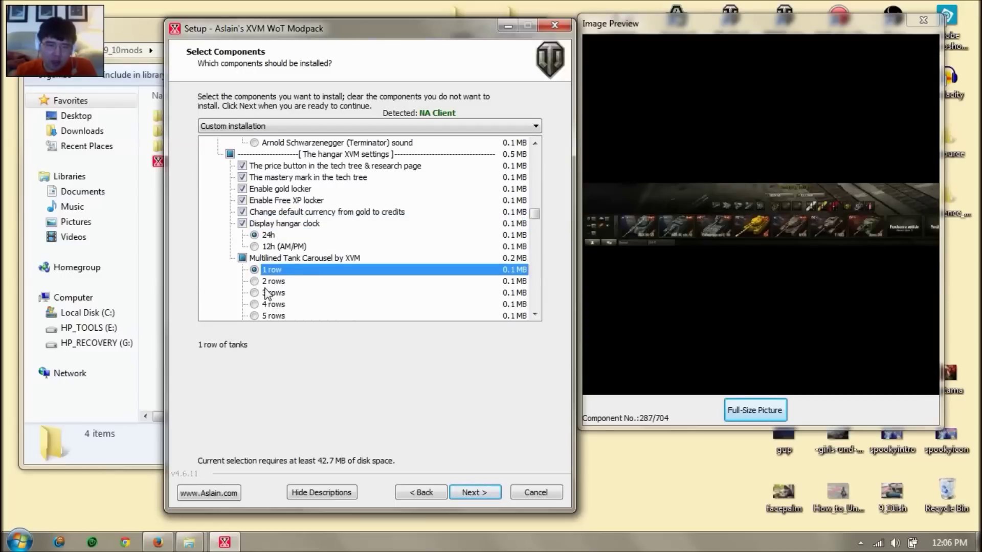
pyautogui.click(268, 293)
pyautogui.click(271, 315)
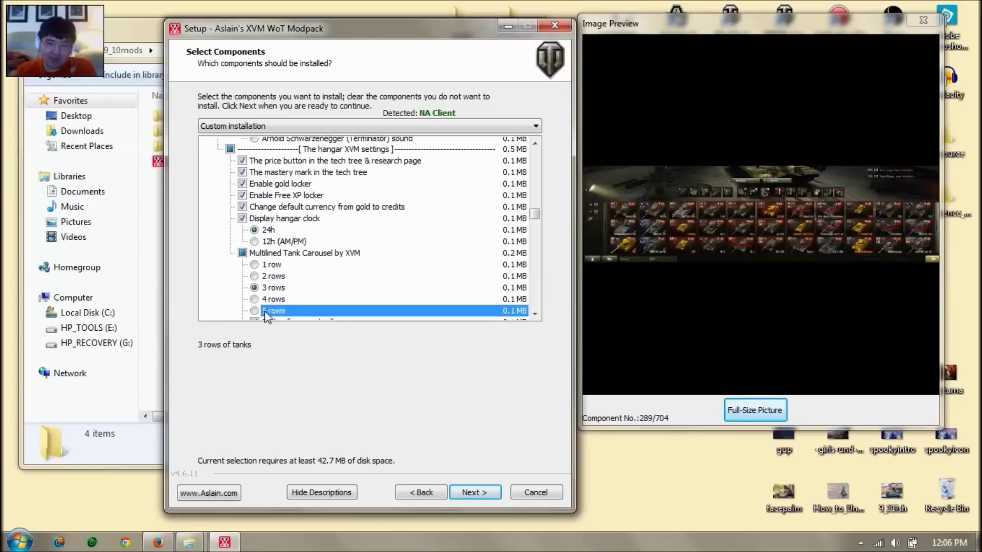
pyautogui.click(263, 260)
# Enable the scale of carousel cells with the 1.0 (default) option.
pyautogui.scroll(-1, 261, 261)
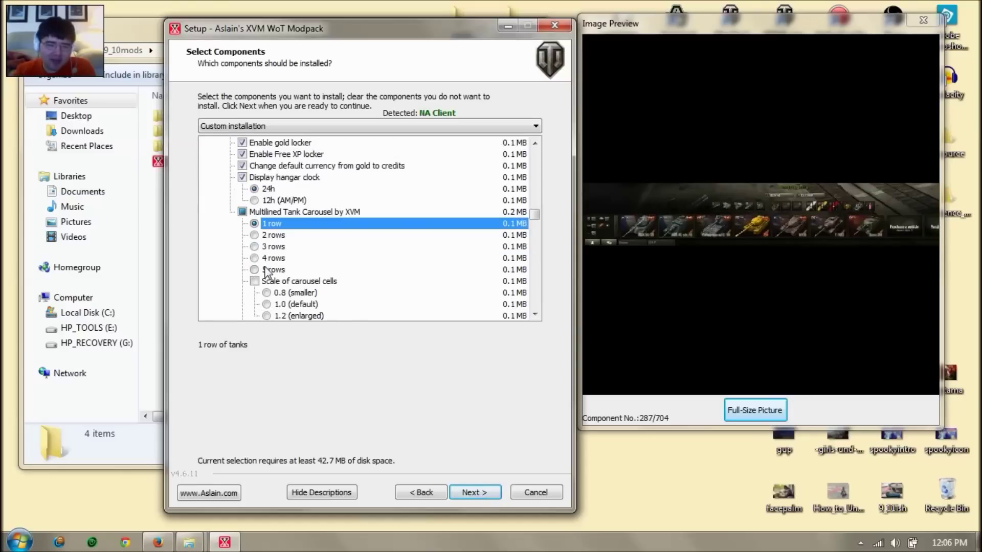
pyautogui.scroll(-1, 314, 253)
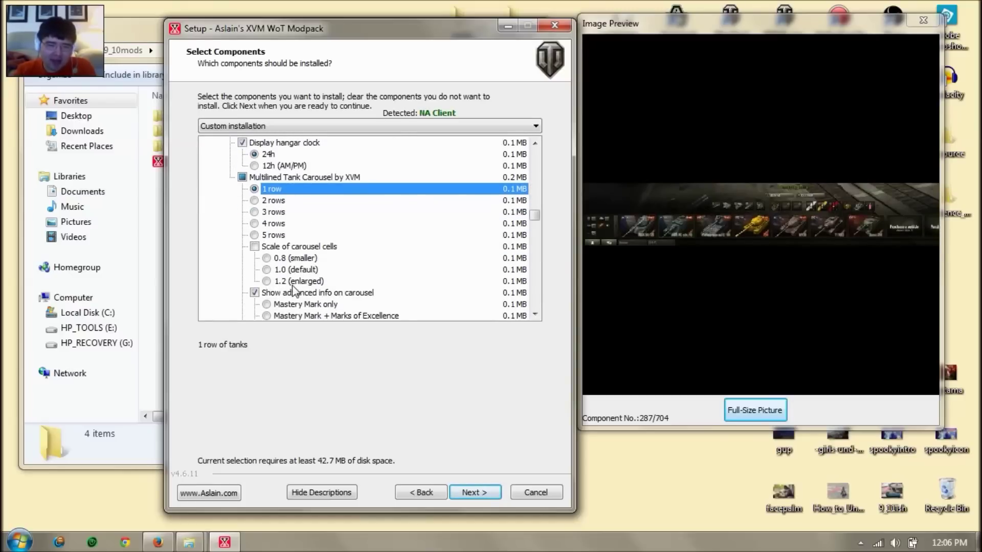
pyautogui.click(300, 271)
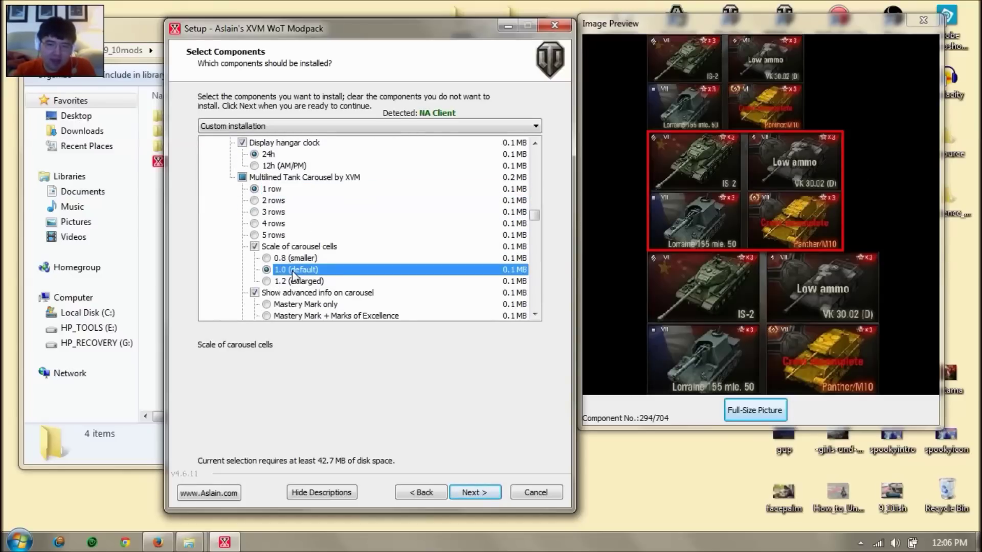
# Compare the advanced carousel info variants, keeping the one with Battle-Tiers, Mastery Mark, Marks of Excellence, Win Rate, Played battles and Average damage.
pyautogui.scroll(-1, 338, 269)
pyautogui.scroll(-1, 328, 276)
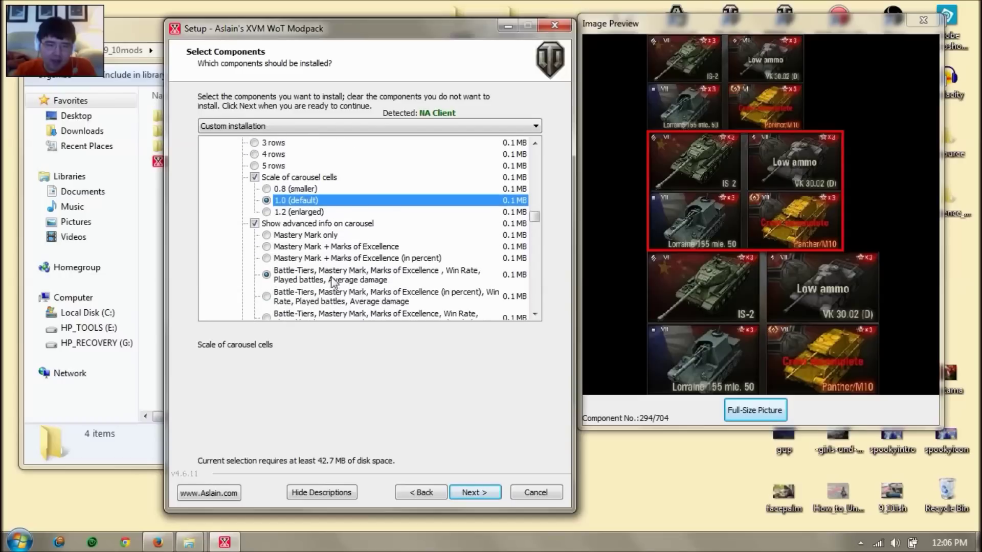
pyautogui.click(307, 280)
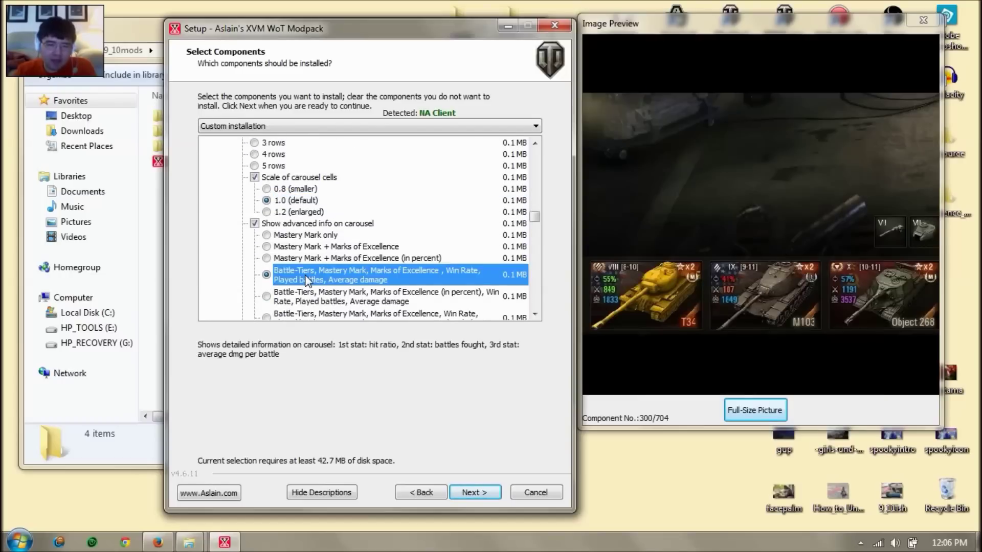
pyautogui.click(309, 312)
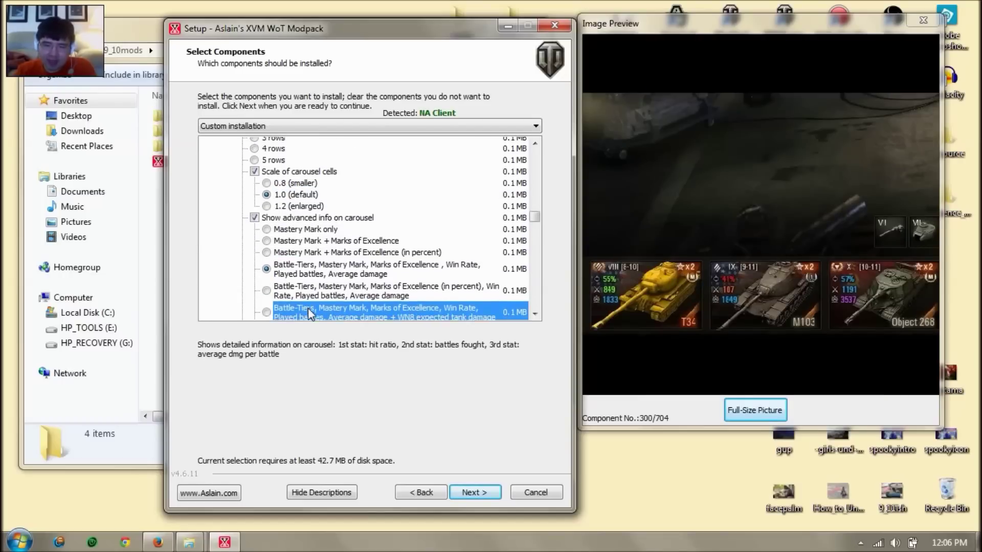
pyautogui.click(338, 309)
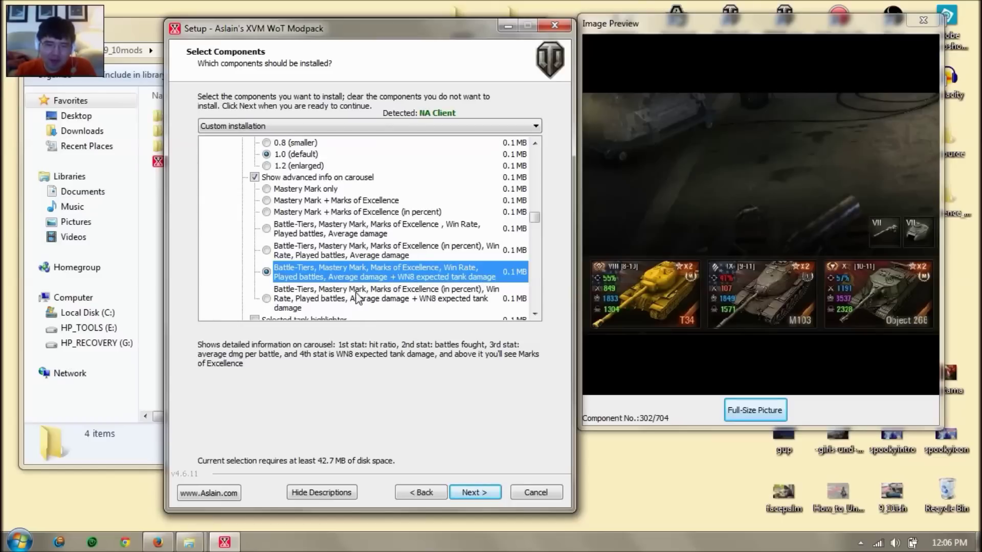
pyautogui.click(328, 252)
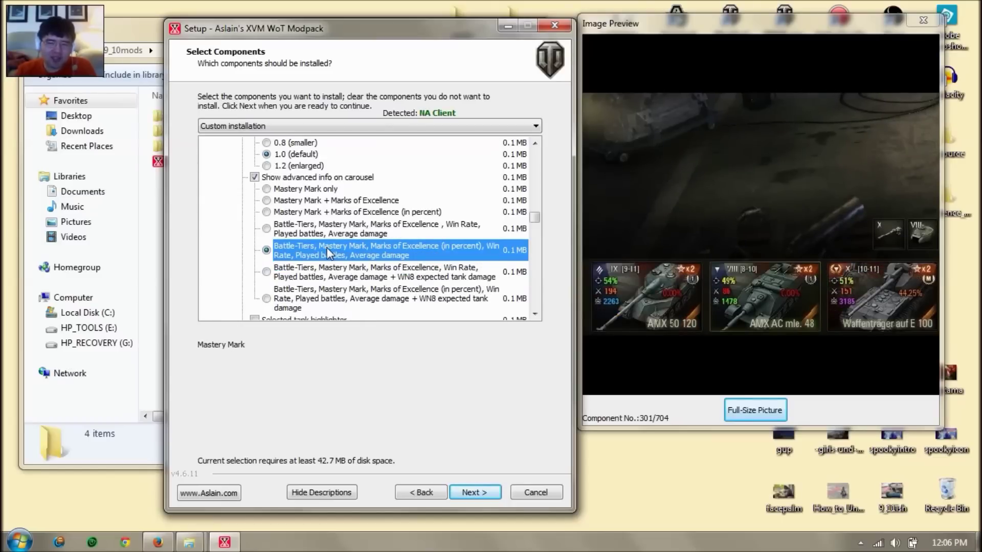
pyautogui.click(319, 239)
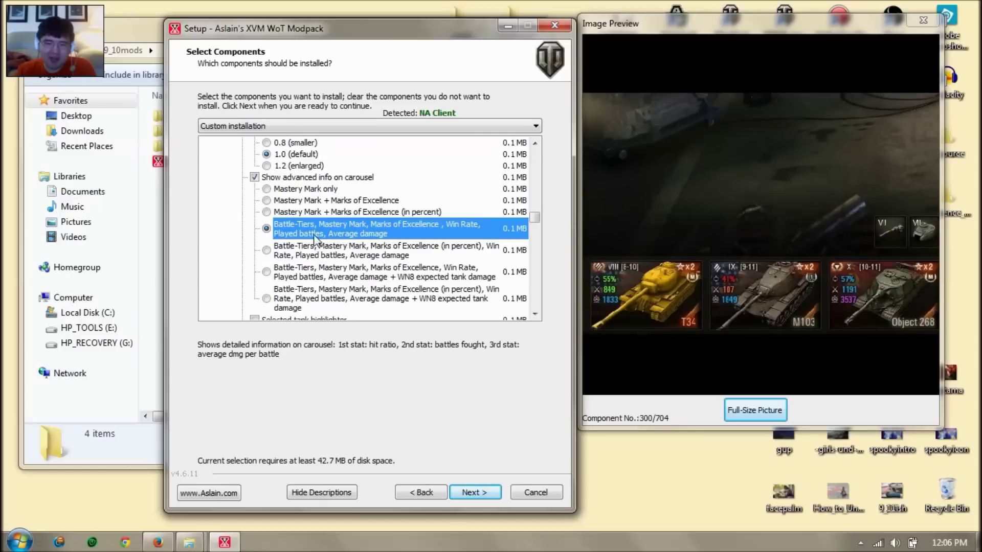
# Preview the white, green, yellow, blue and red frames of the selected tank highlighter, leaving the highlighter disabled.
pyautogui.scroll(-1, 385, 249)
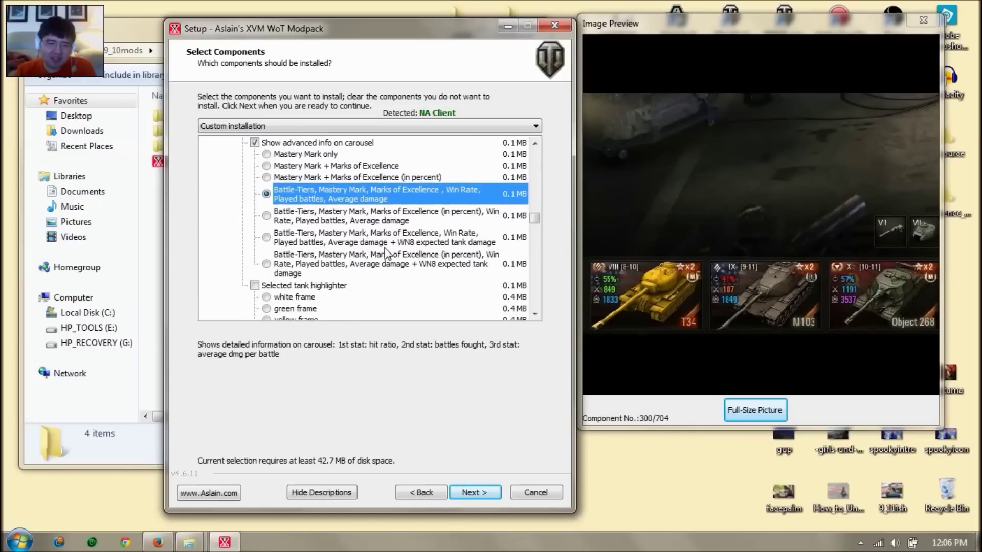
pyautogui.scroll(-1, 384, 252)
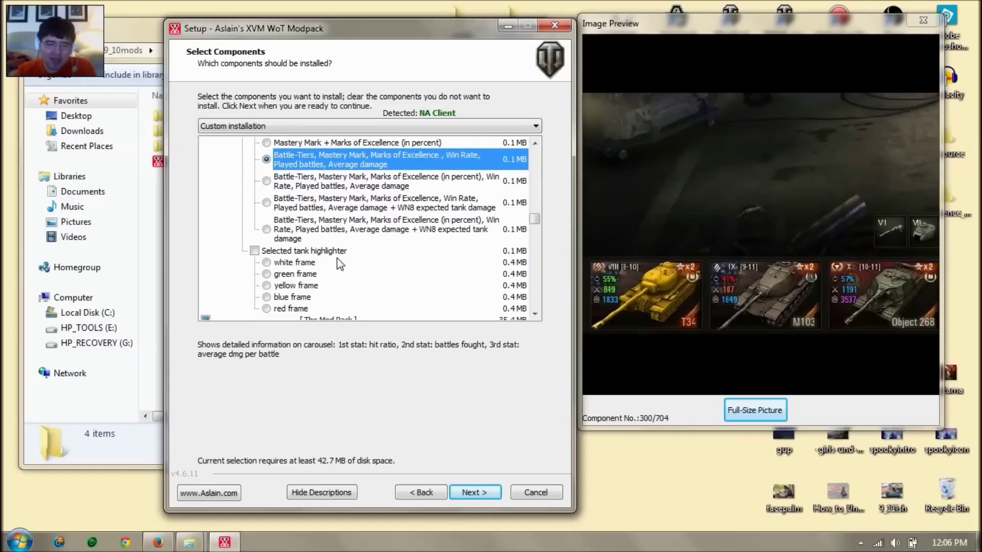
pyautogui.click(295, 265)
pyautogui.click(295, 275)
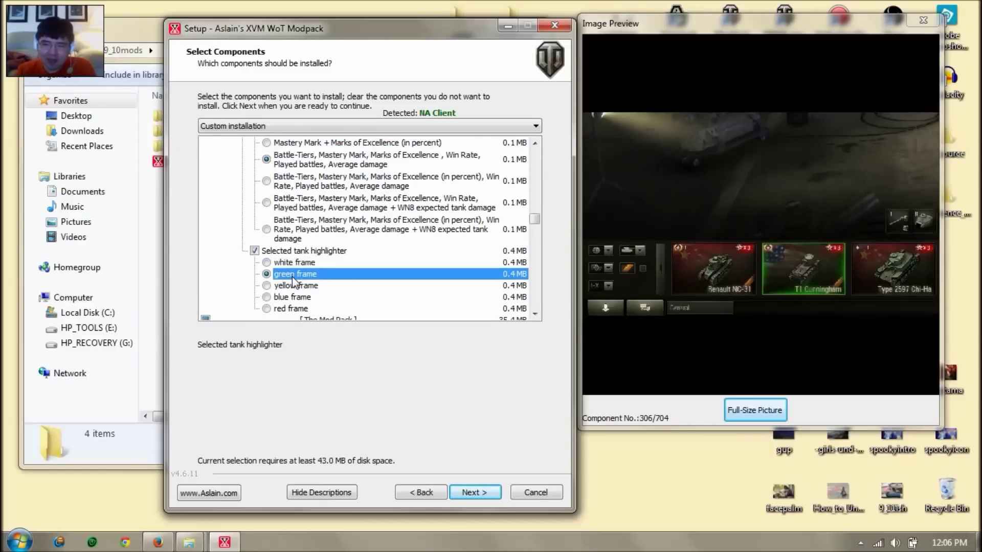
pyautogui.click(293, 286)
pyautogui.click(290, 297)
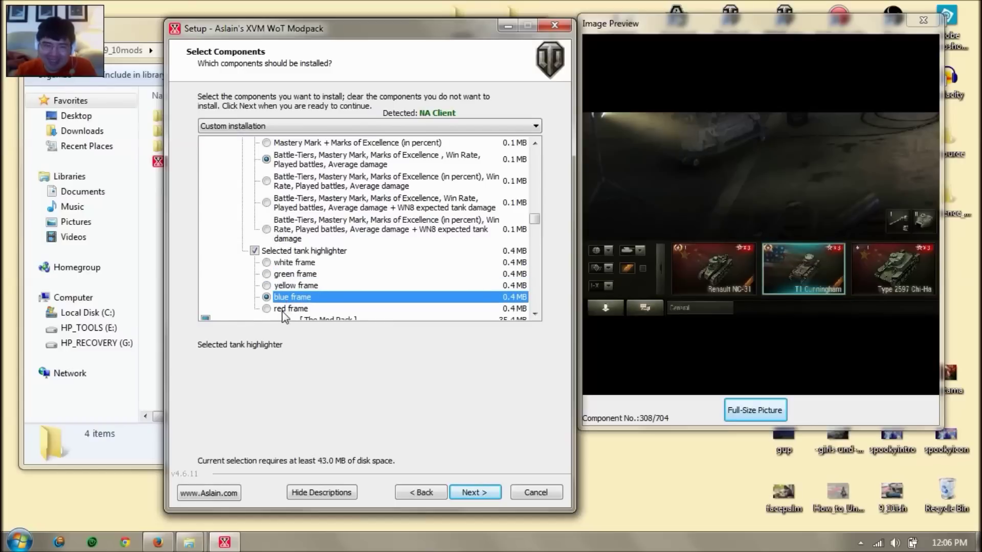
pyautogui.click(287, 309)
pyautogui.click(254, 250)
# In the camera scripts, look through the zoom settings and keep 30x (6 steps, 2-30) [by Koshnaranek].
pyautogui.scroll(-4, 351, 277)
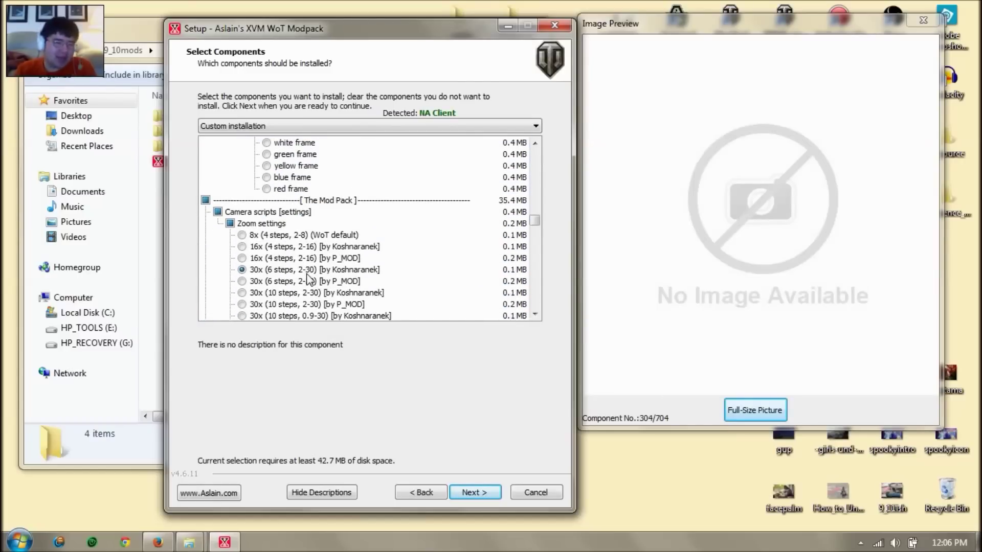
pyautogui.click(312, 275)
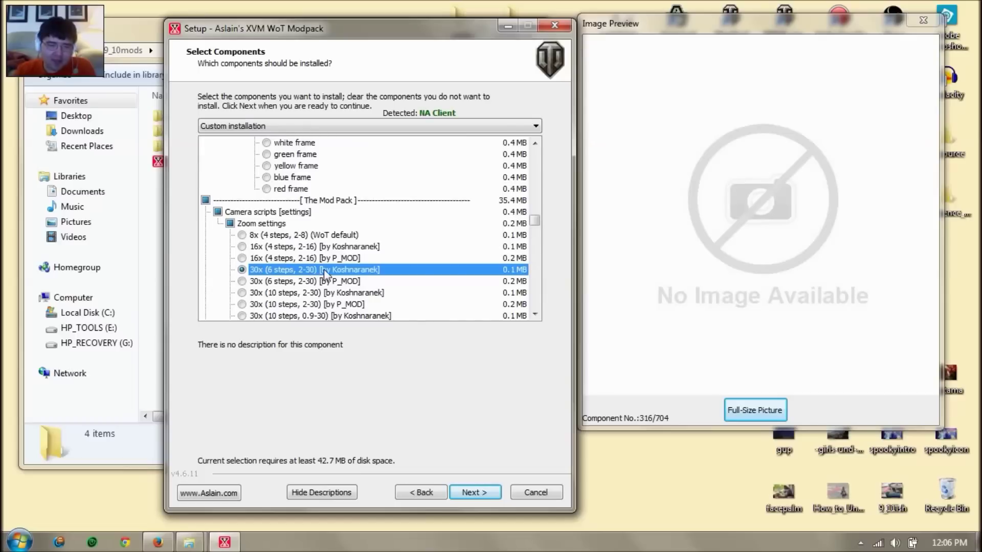
pyautogui.scroll(-1, 337, 274)
pyautogui.scroll(-1, 337, 274)
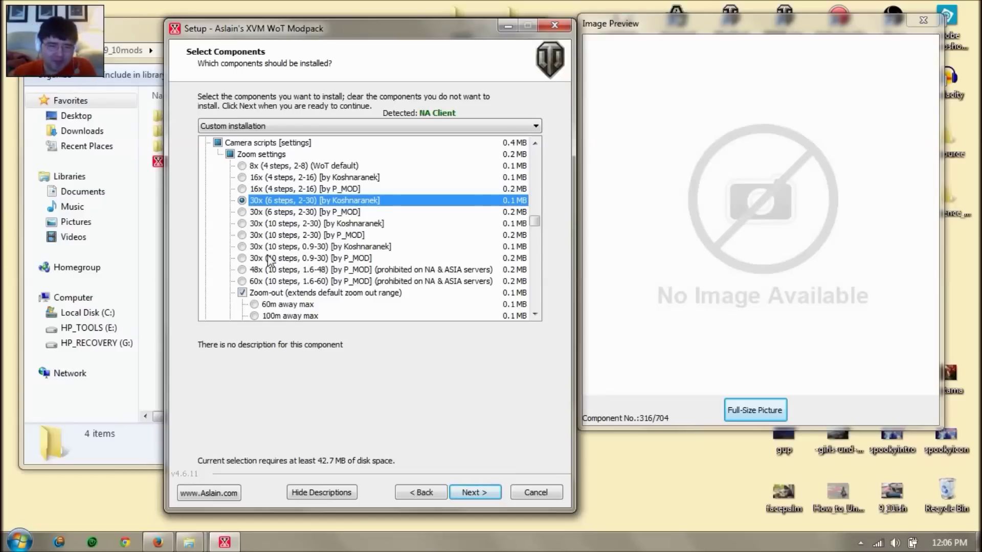
# Turn the extended zoom-out range off and on again, keeping the 500m away max option.
pyautogui.scroll(-2, 358, 287)
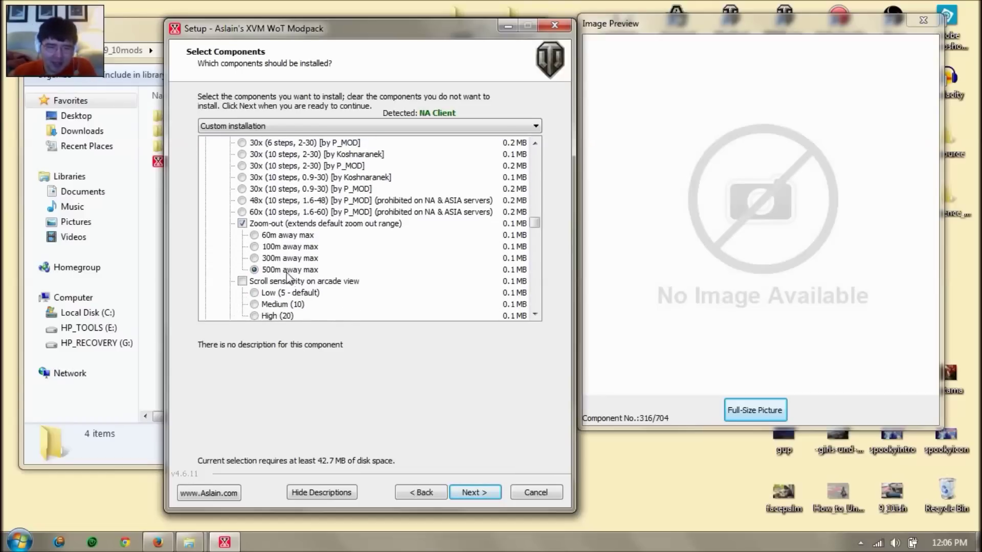
pyautogui.click(282, 270)
pyautogui.click(290, 226)
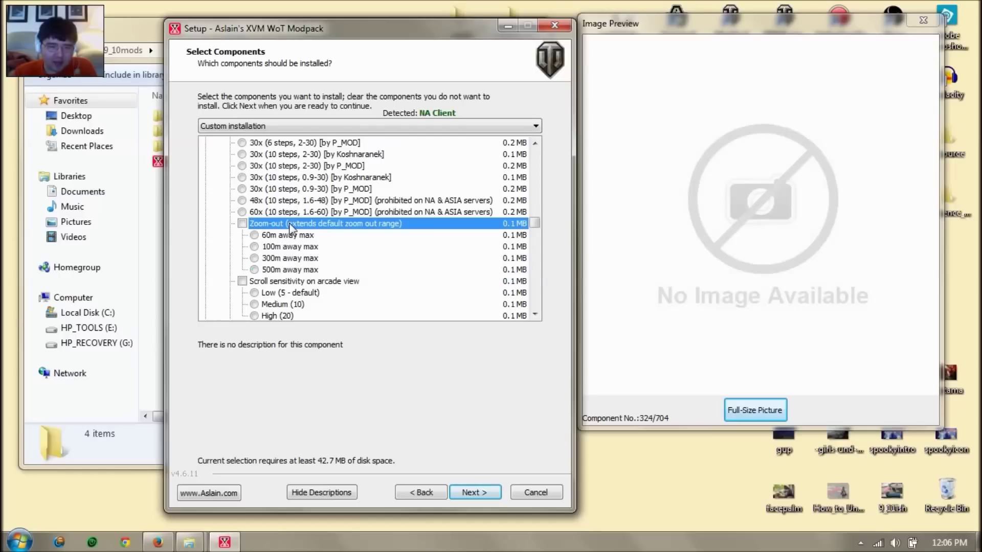
pyautogui.click(306, 225)
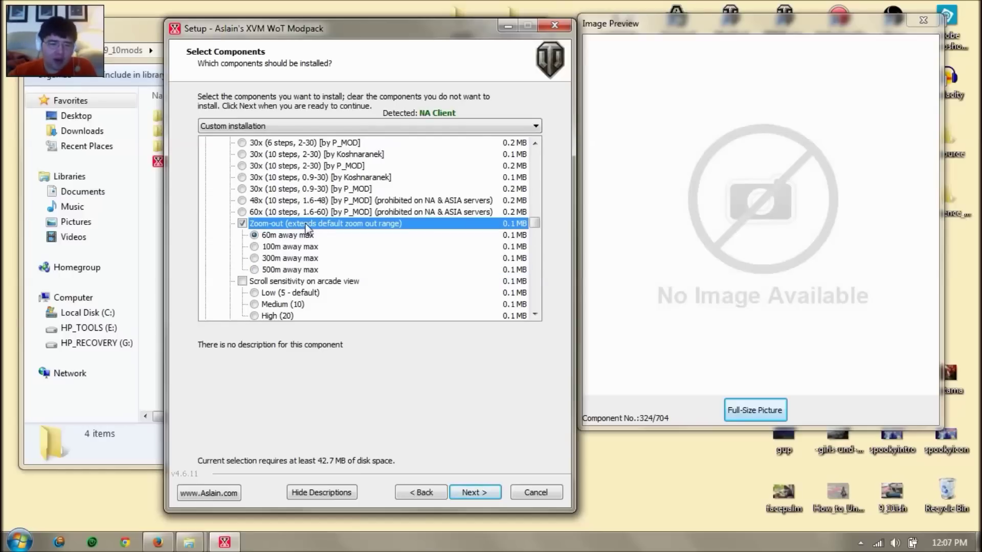
pyautogui.click(284, 270)
# Look through the remaining camera settings and preview the Spotted Extended "Firefly" mod, leaving it disabled.
pyautogui.scroll(-1, 338, 263)
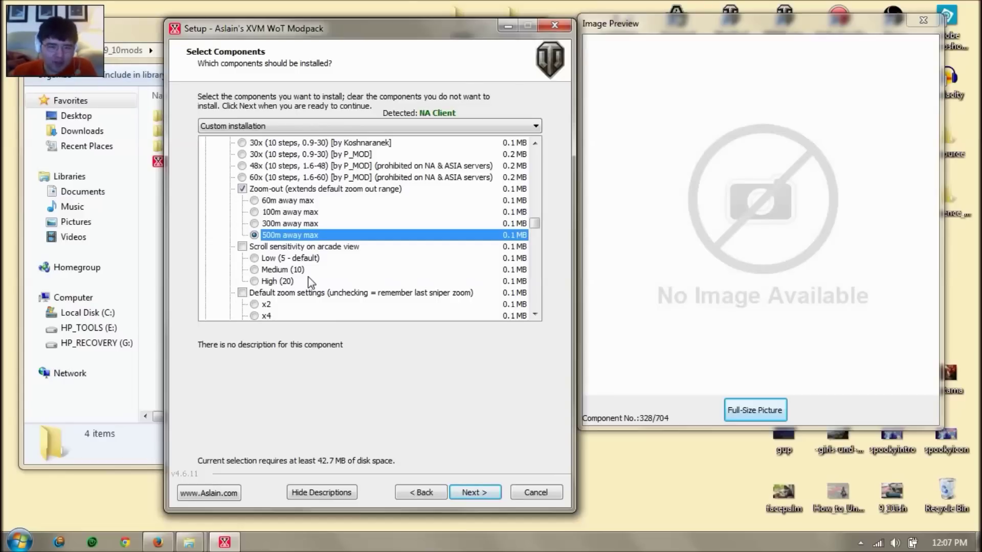
pyautogui.scroll(-1, 330, 263)
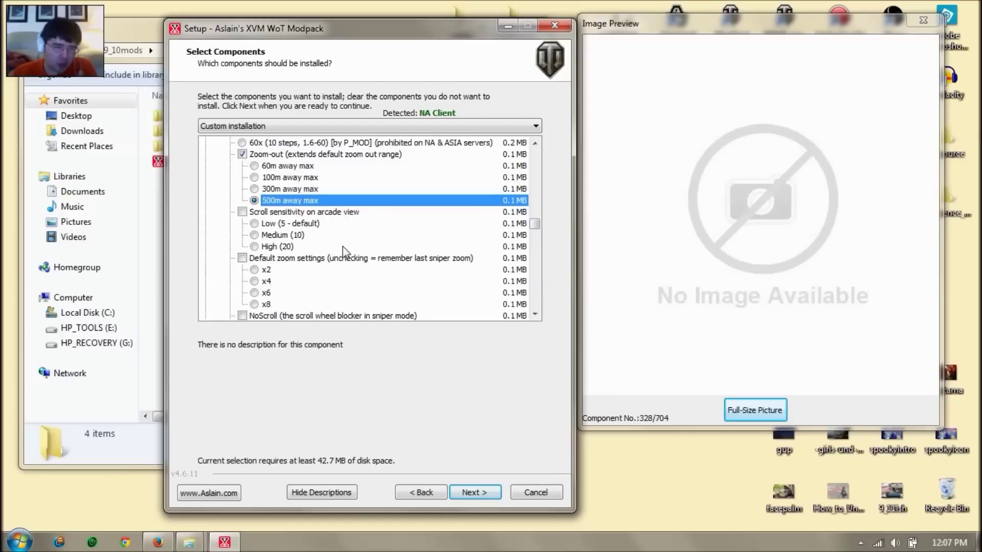
pyautogui.scroll(-3, 343, 246)
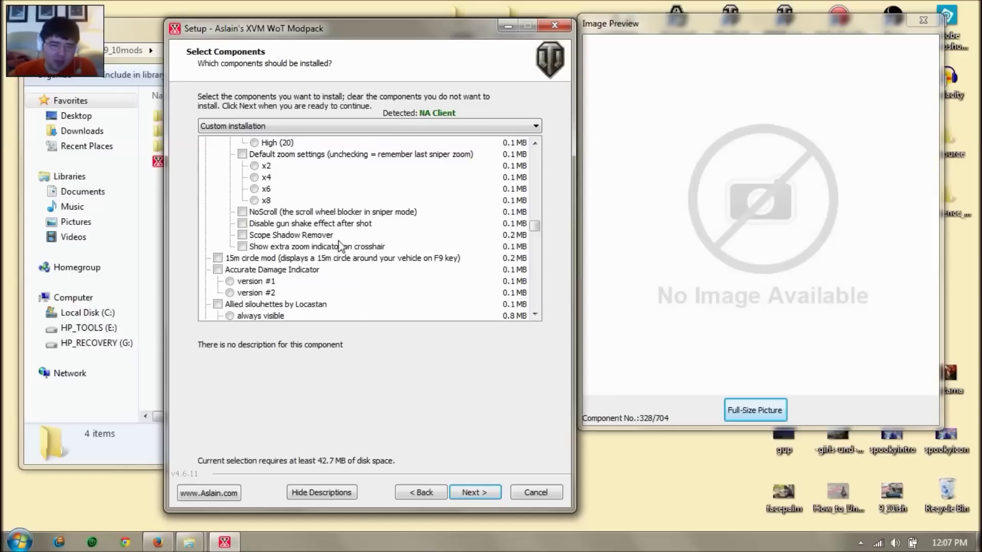
pyautogui.scroll(-1, 343, 246)
pyautogui.scroll(-1, 343, 246)
pyautogui.scroll(-1, 254, 258)
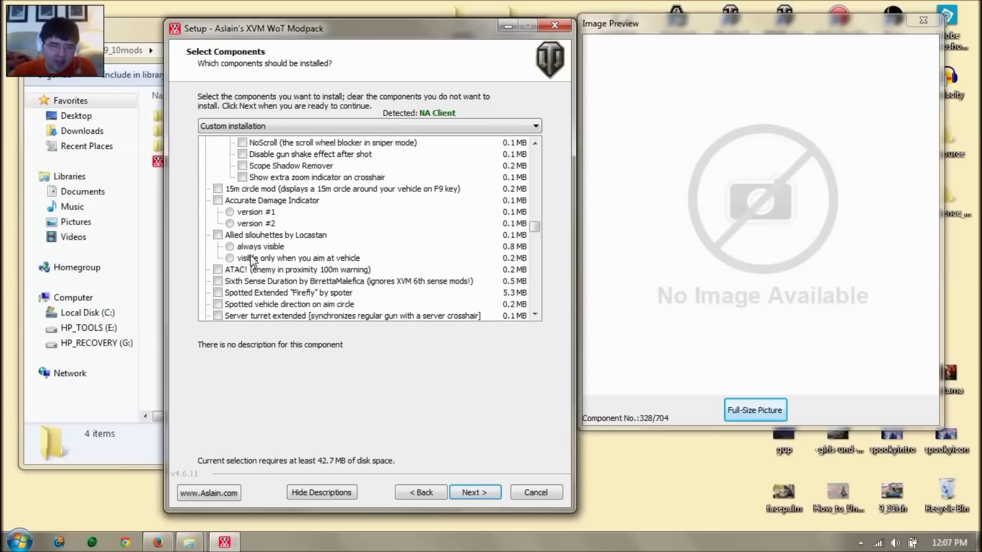
pyautogui.scroll(-1, 293, 199)
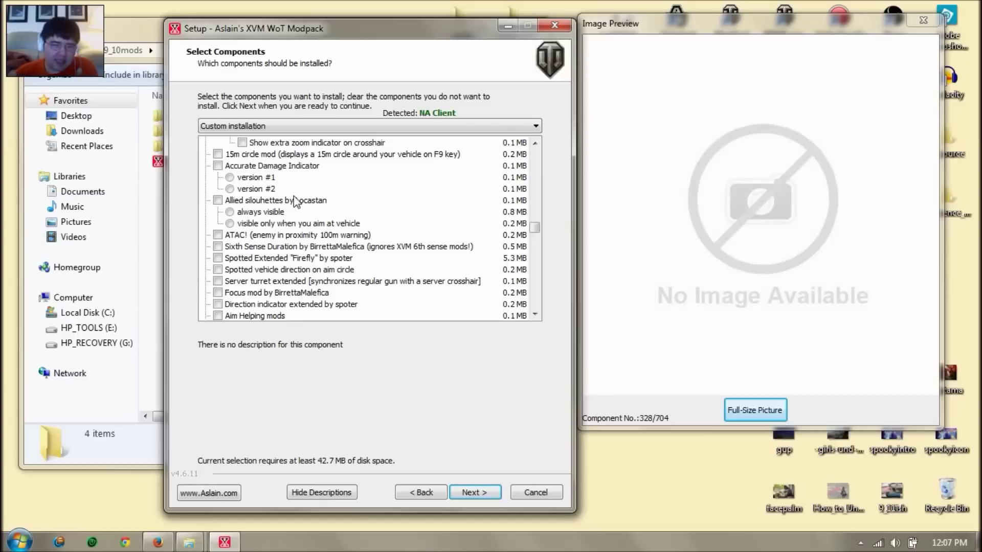
pyautogui.click(268, 258)
pyautogui.click(270, 258)
# Look through the aim helping, BalCalcMod, chat, colored damage sticker and base circle mods.
pyautogui.scroll(-1, 272, 263)
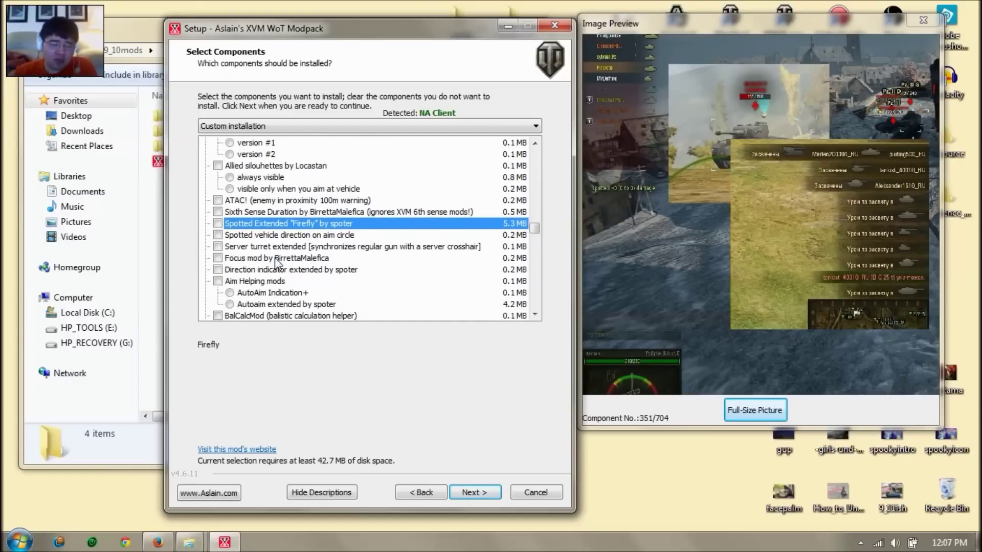
pyautogui.scroll(-1, 277, 264)
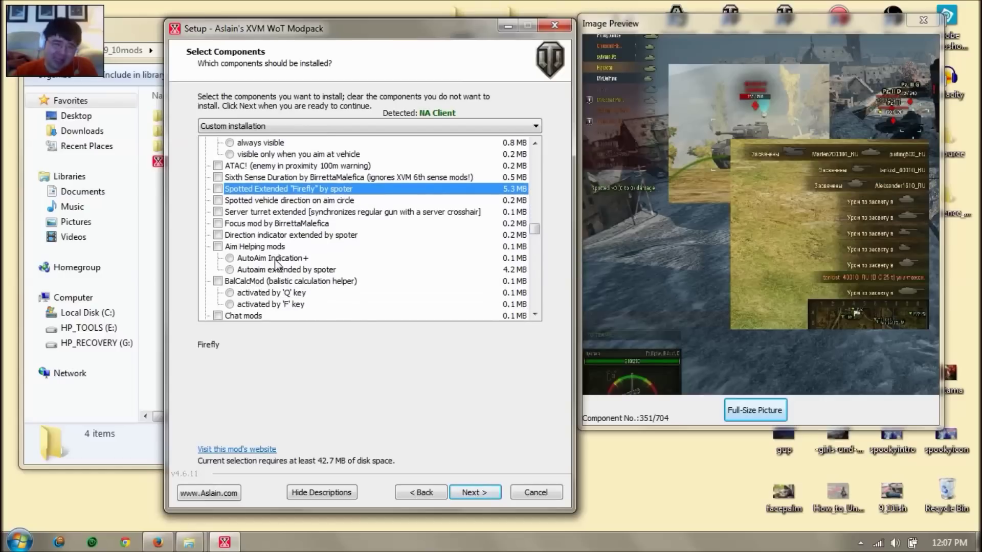
pyautogui.scroll(-1, 277, 263)
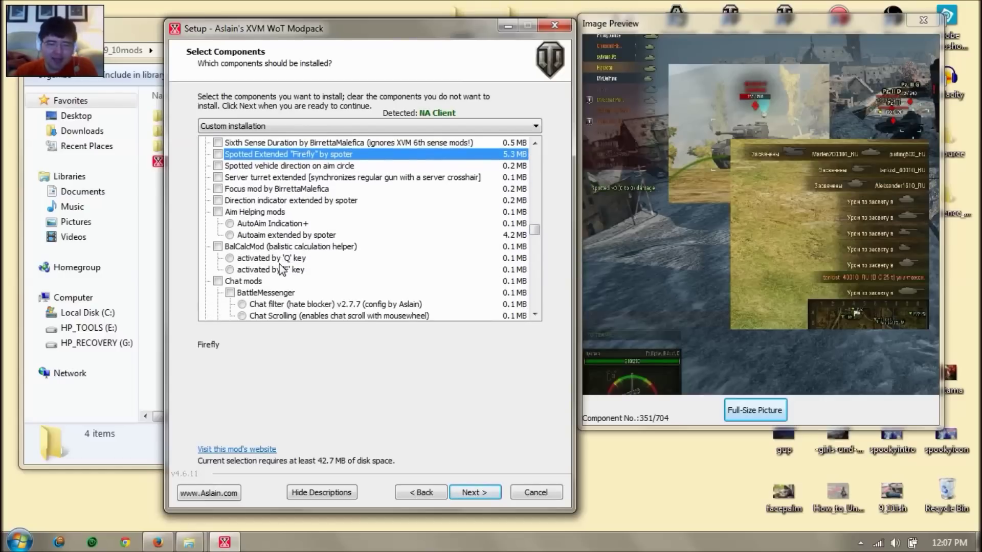
pyautogui.scroll(-1, 299, 234)
pyautogui.scroll(-2, 300, 235)
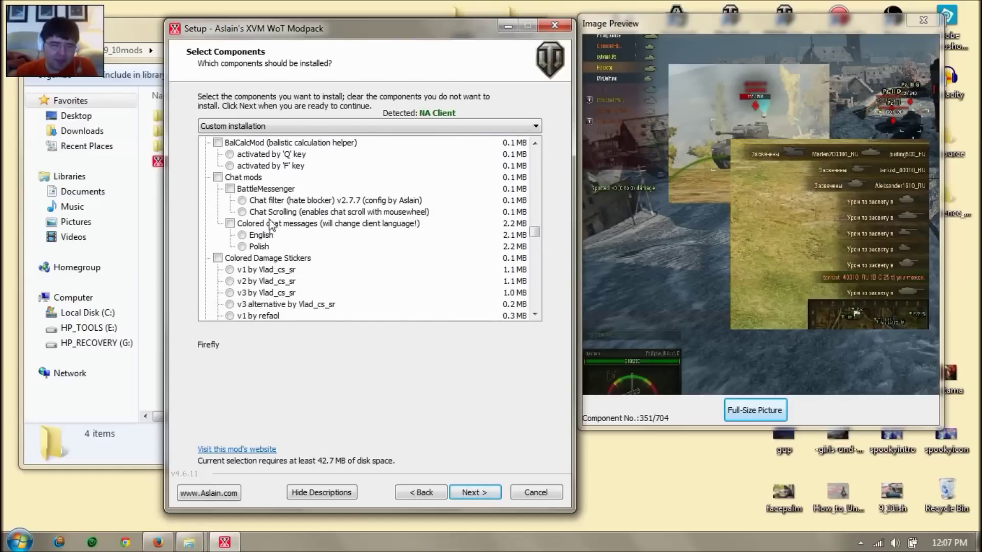
pyautogui.scroll(-2, 335, 225)
pyautogui.scroll(-1, 335, 221)
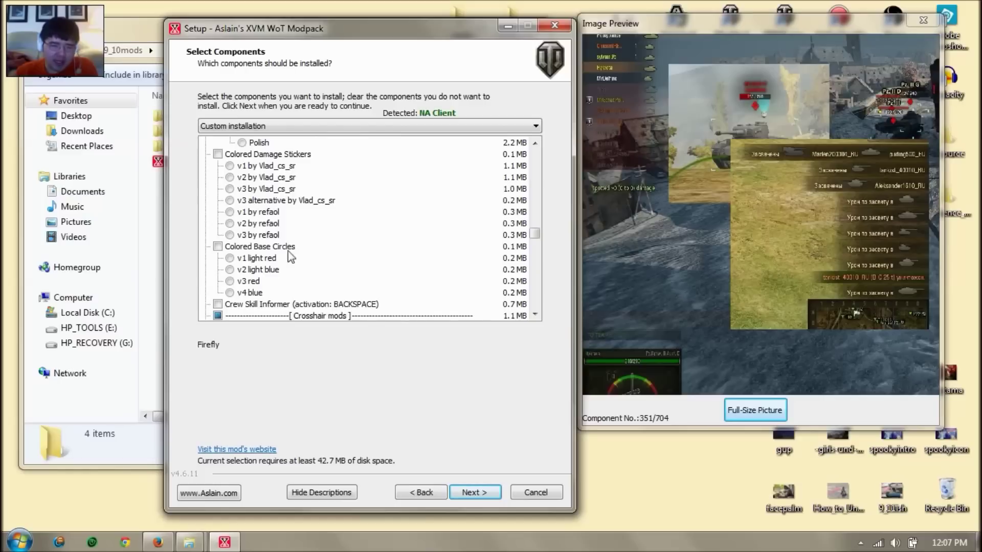
# In the crosshair mods, preview the HARDscope v11.7 crosshair, keeping it selected.
pyautogui.scroll(-2, 306, 249)
pyautogui.scroll(-5, 307, 246)
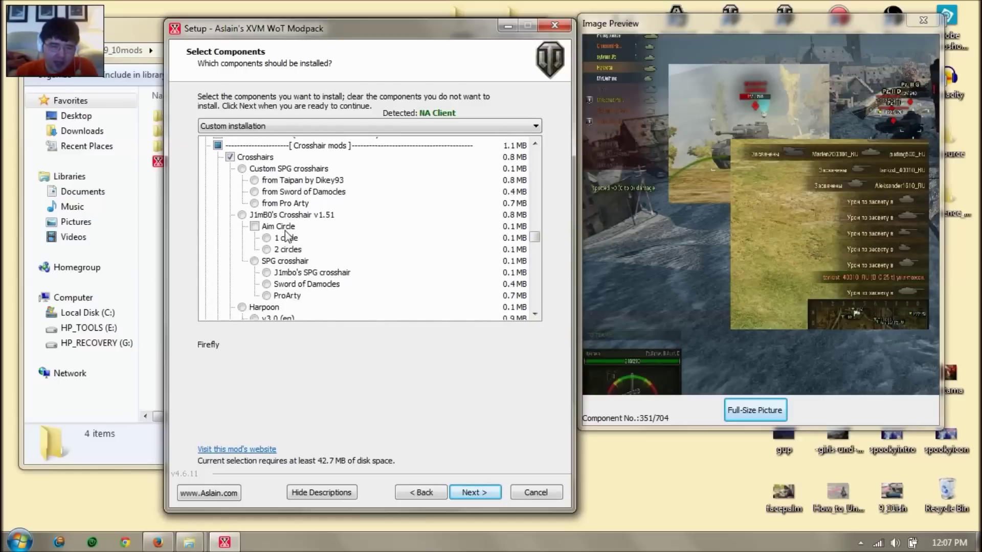
pyautogui.scroll(-2, 288, 236)
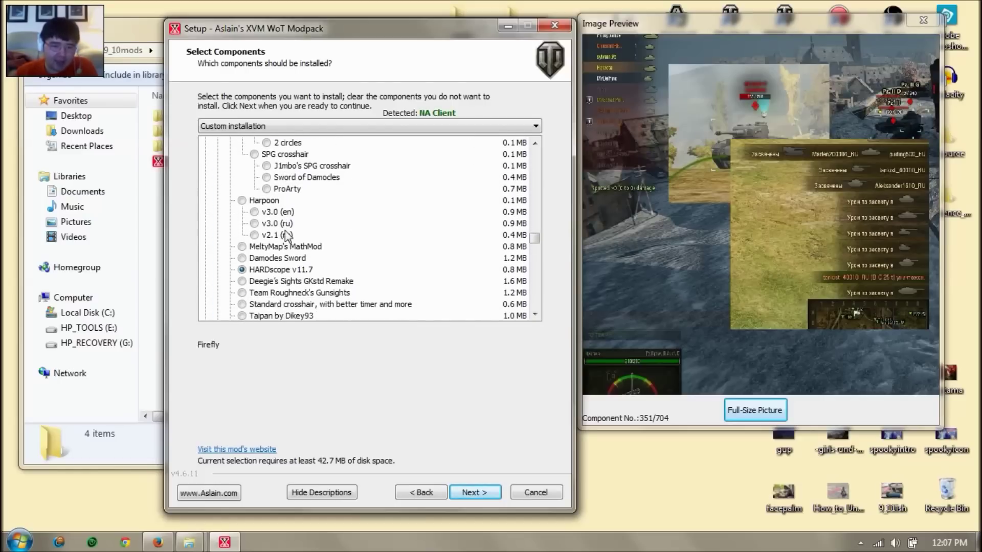
pyautogui.click(266, 275)
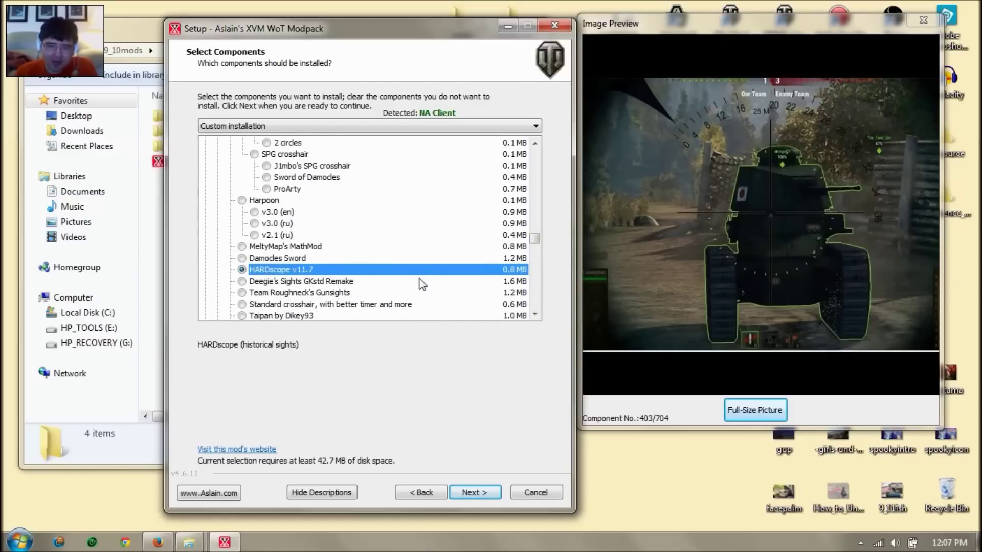
# Turn Battle Assistant for SPG off and on again, with the option triggered by 'G' key selected.
pyautogui.scroll(-3, 408, 275)
pyautogui.scroll(-4, 409, 274)
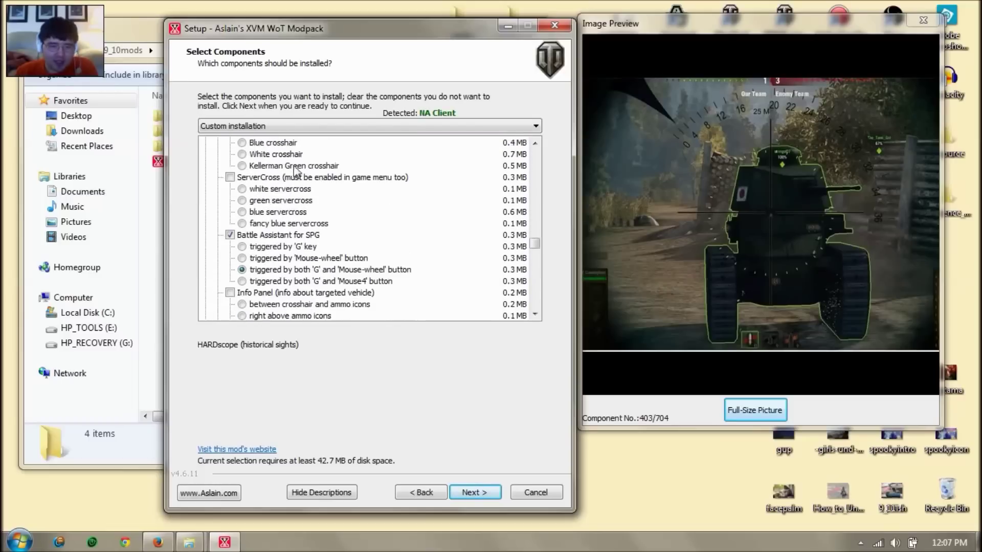
pyautogui.click(274, 270)
pyautogui.click(277, 237)
pyautogui.click(276, 234)
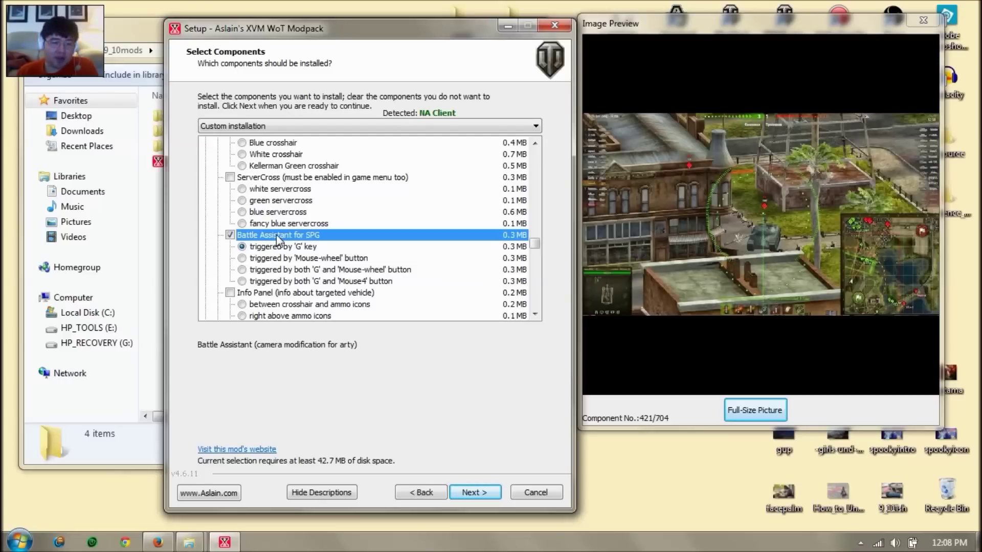
# Preview the Info Panel mod with the between crosshair and ammo icons option, leaving it disabled.
pyautogui.scroll(-3, 284, 235)
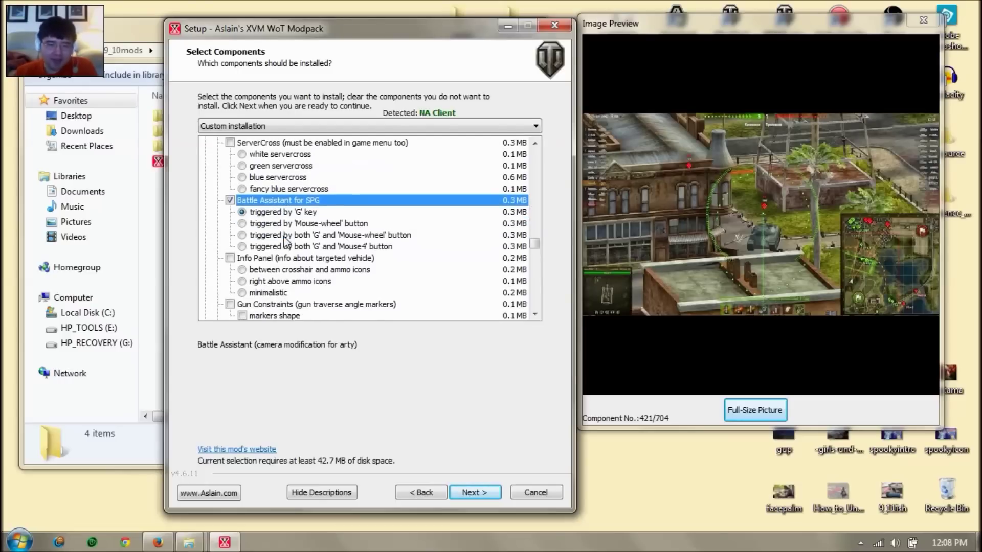
pyautogui.click(293, 259)
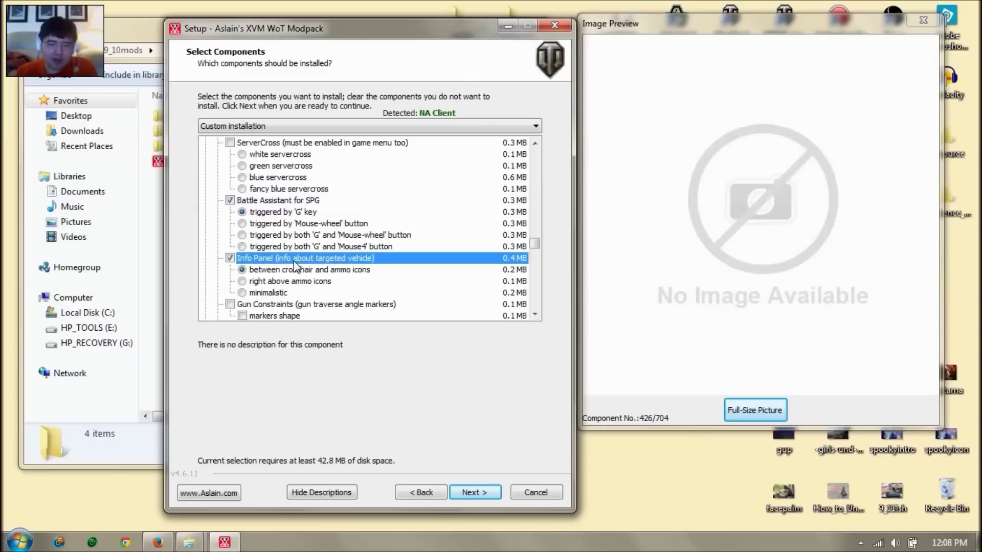
pyautogui.click(286, 272)
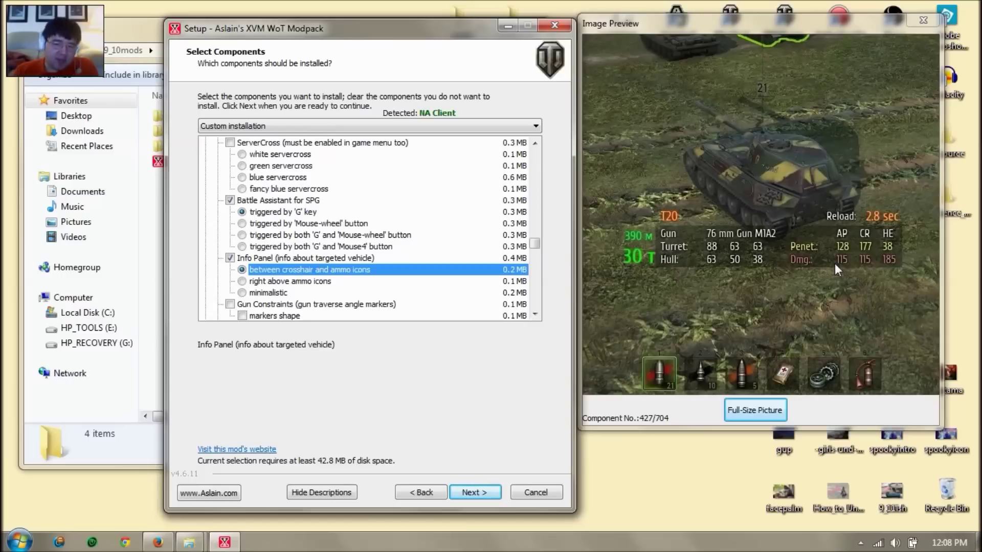
pyautogui.click(313, 259)
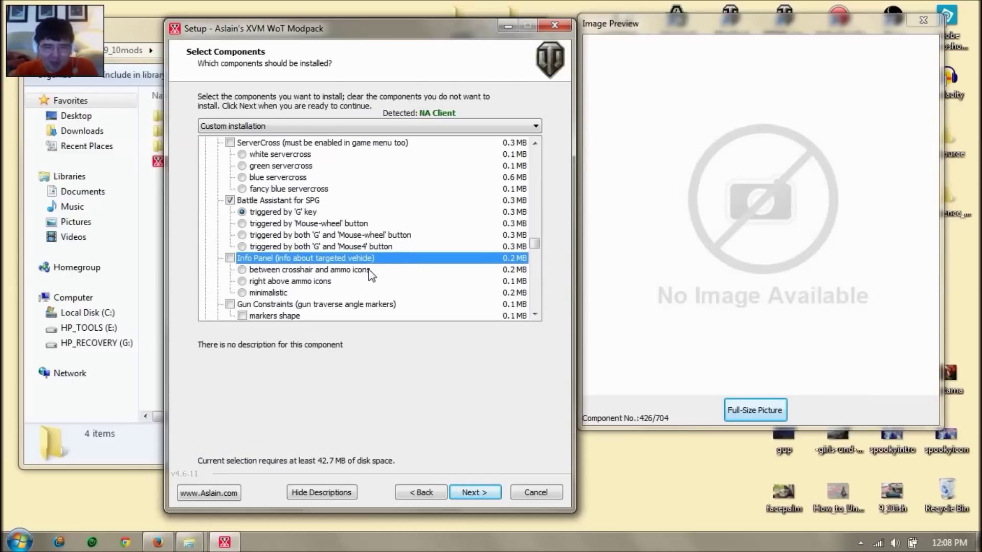
# Preview the Gun Constraints traverse angle markers and their marker shapes, leaving the mod disabled.
pyautogui.scroll(-1, 367, 268)
pyautogui.scroll(-1, 373, 229)
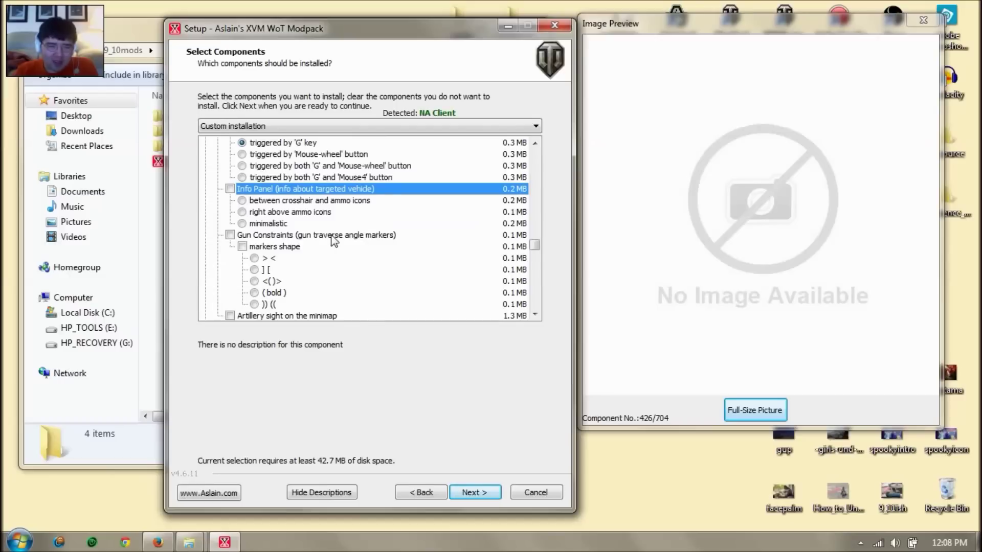
pyautogui.click(266, 258)
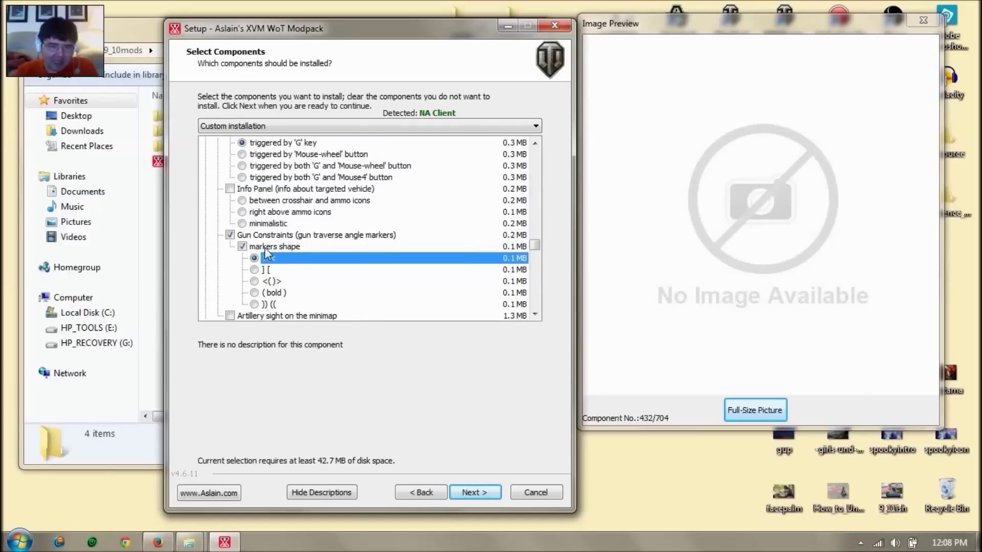
pyautogui.click(266, 248)
pyautogui.click(271, 236)
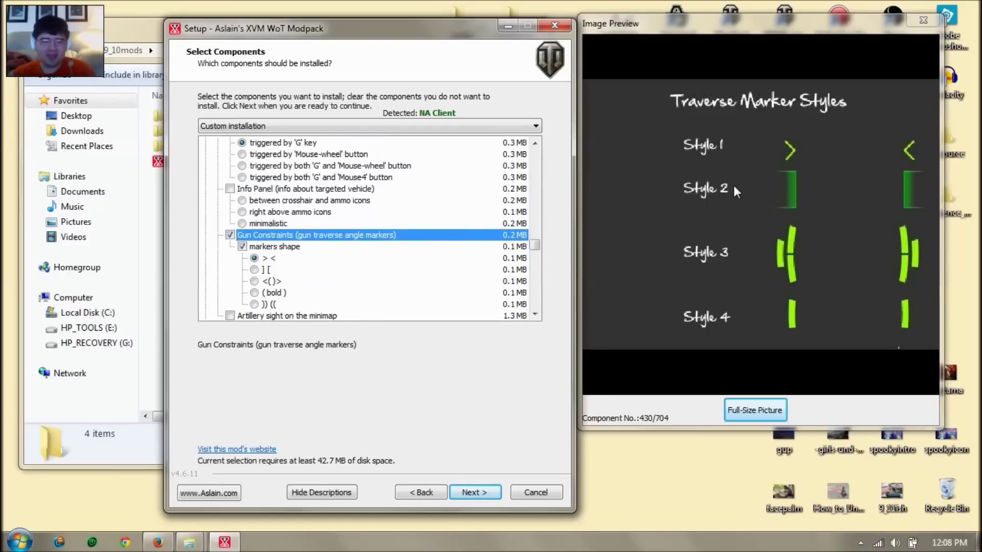
pyautogui.click(230, 235)
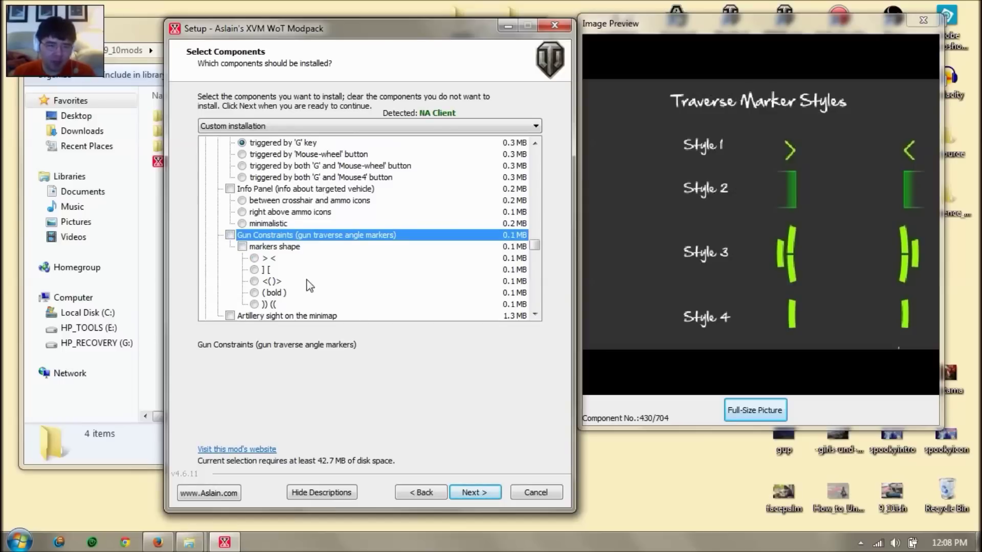
# Preview the styles for the artillery sight on the minimap, leaving the mod disabled.
pyautogui.scroll(-1, 312, 280)
pyautogui.scroll(-1, 319, 280)
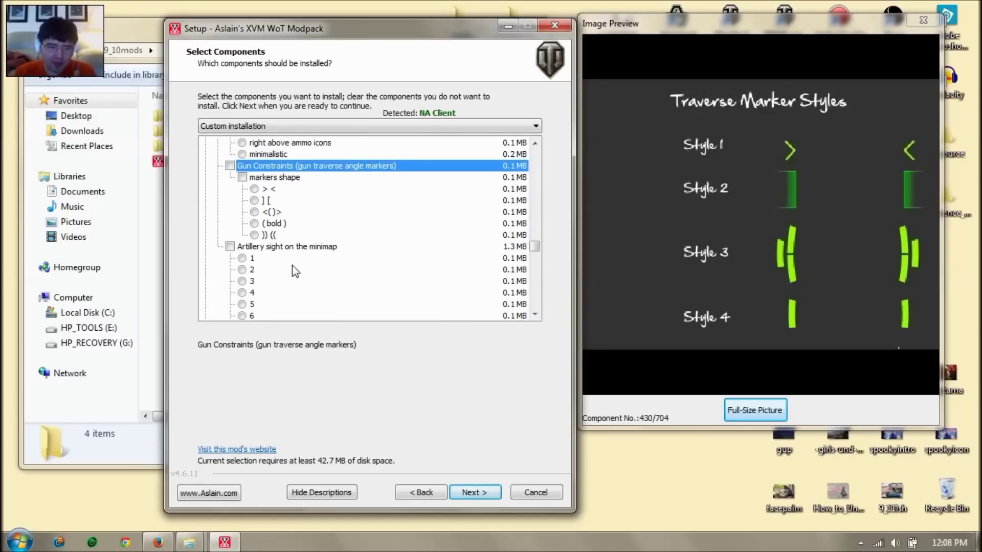
pyautogui.scroll(-1, 278, 271)
pyautogui.click(242, 246)
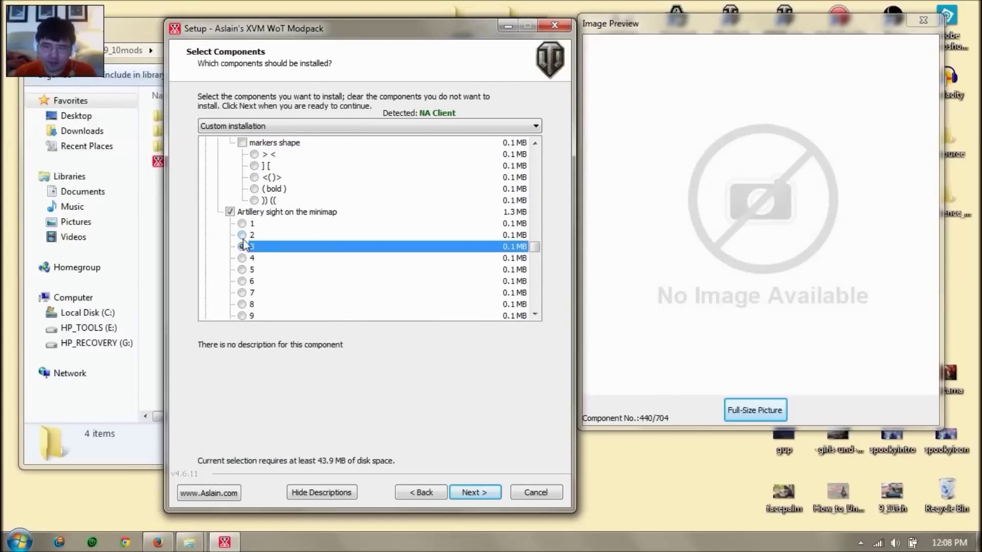
pyautogui.click(235, 212)
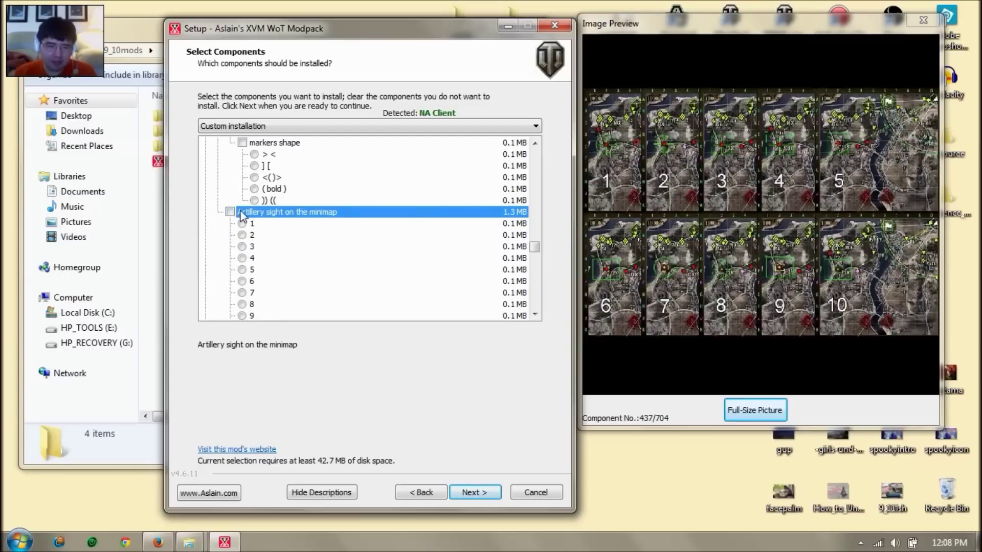
# In the Battle Shell Cooldown Buttons mods, preview the custom shell, consumable & module icons by arasgrandpa, leaving the group disabled.
pyautogui.scroll(-3, 324, 261)
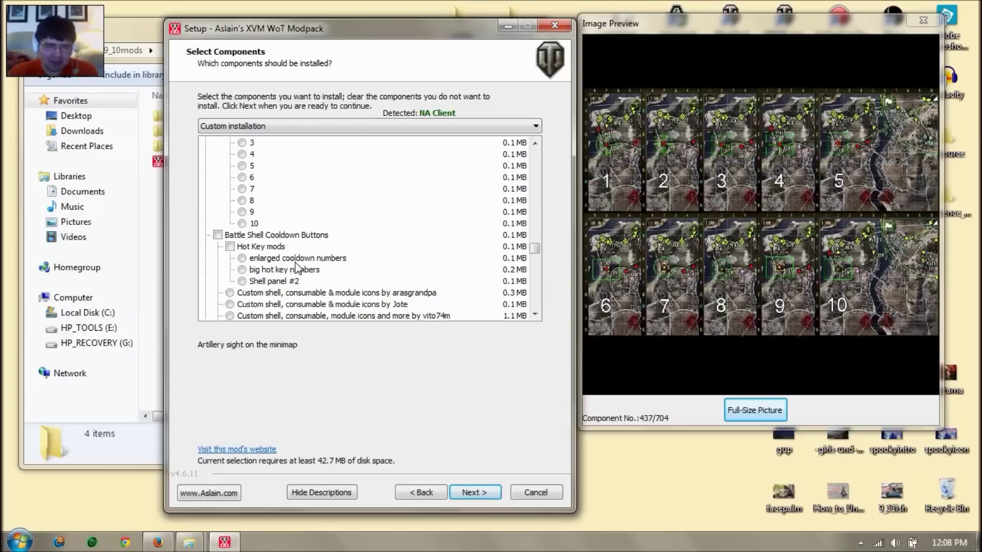
pyautogui.scroll(-1, 328, 261)
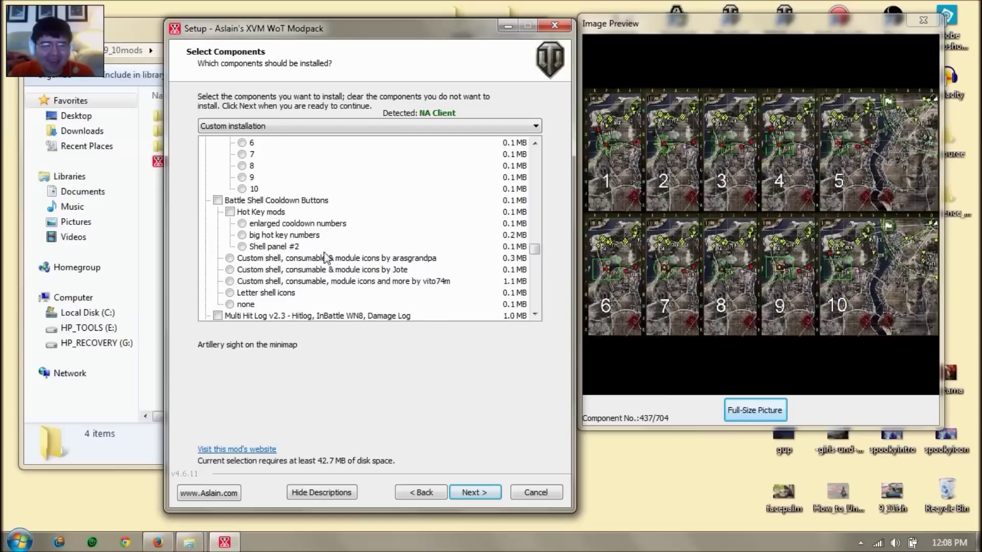
pyautogui.scroll(-1, 343, 254)
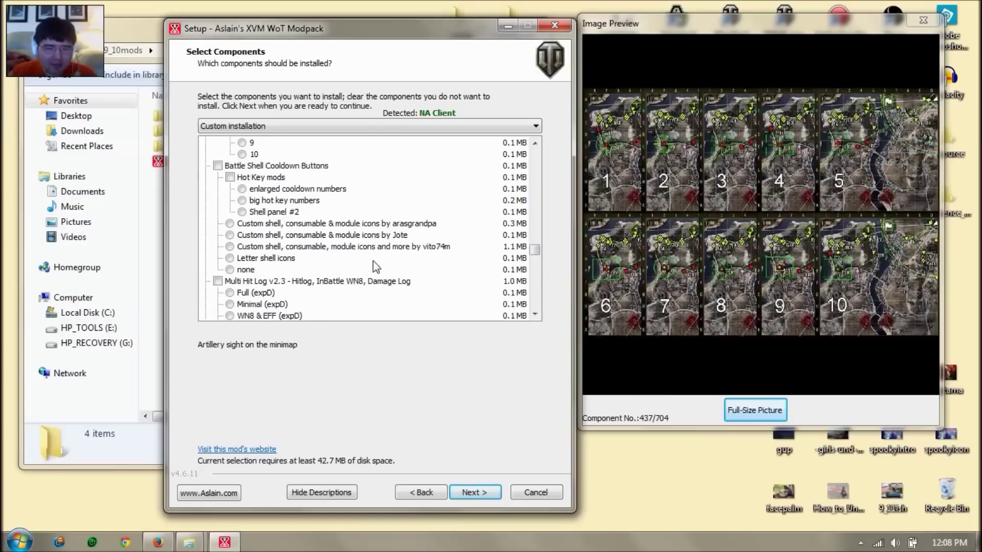
pyautogui.scroll(-1, 446, 229)
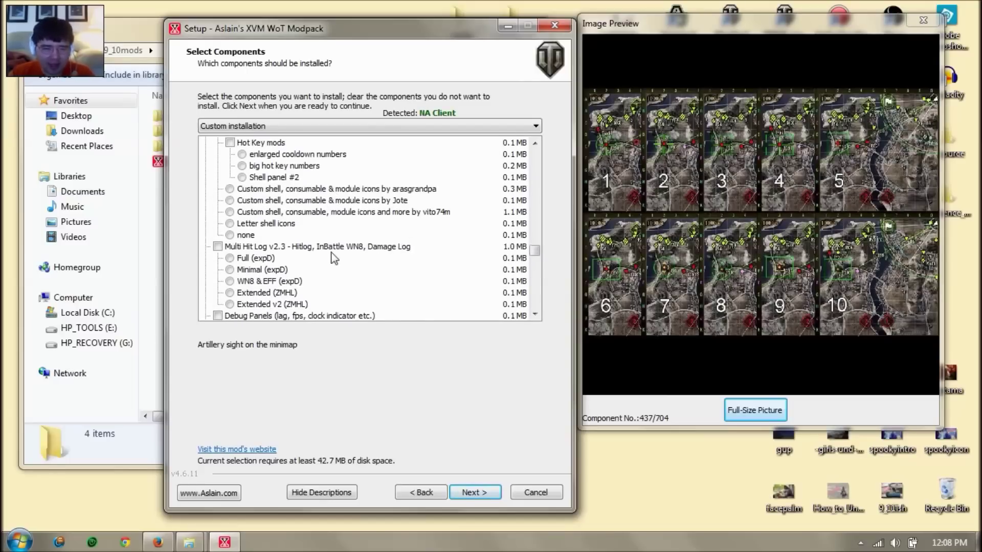
pyautogui.click(281, 189)
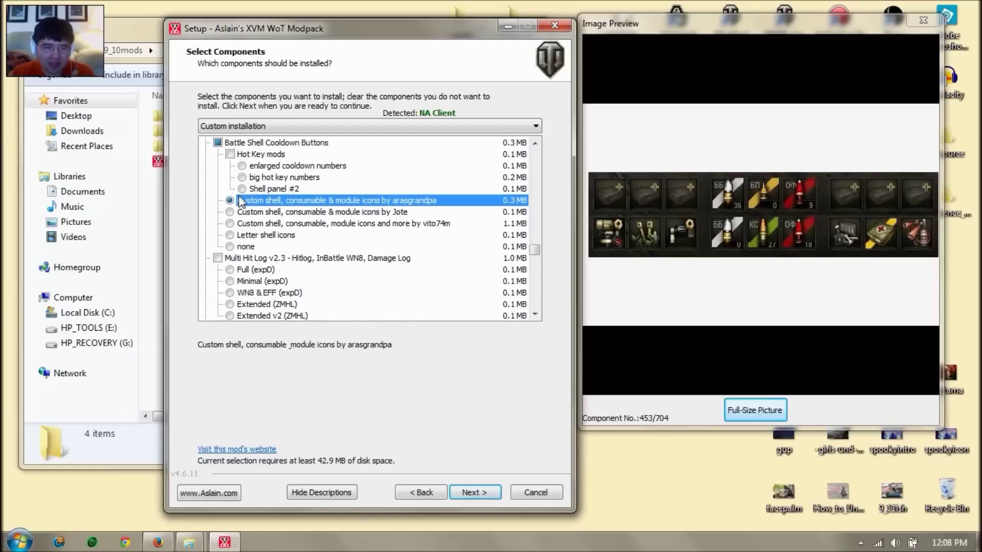
pyautogui.scroll(1, 276, 214)
pyautogui.click(276, 165)
# Preview the Full, Minimal and WN8 & EFF variants of Multi Hit Log v2.3, leaving the mod disabled.
pyautogui.scroll(-2, 317, 240)
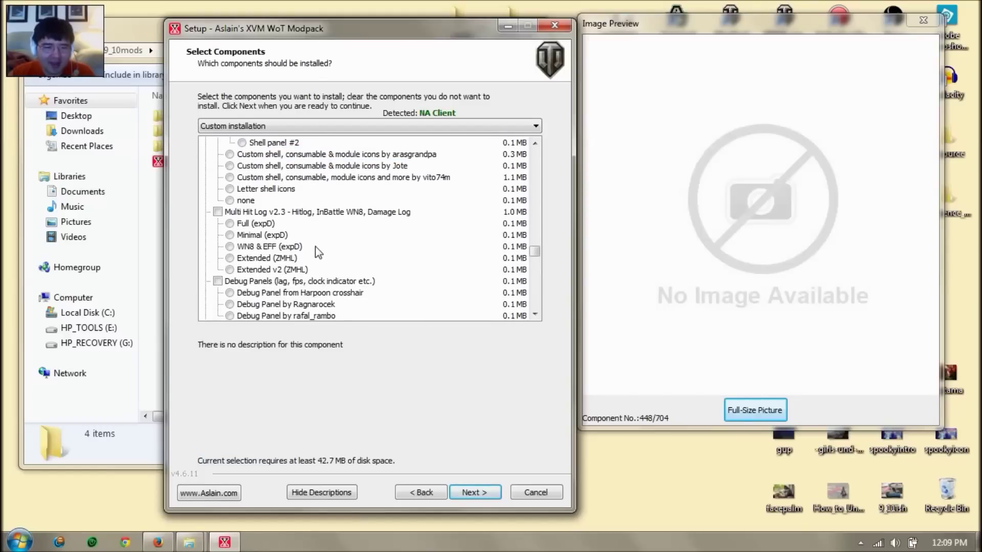
pyautogui.click(266, 223)
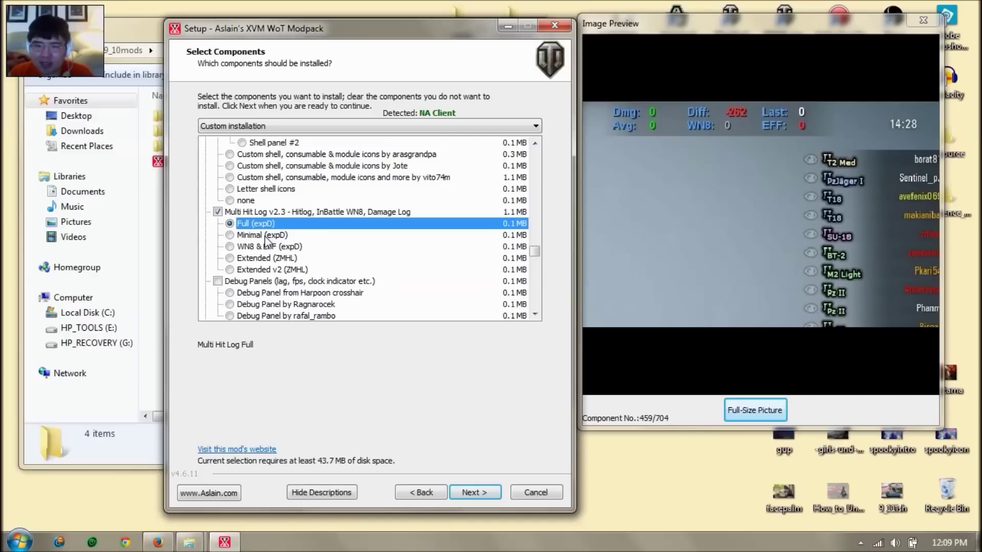
pyautogui.click(263, 236)
pyautogui.click(264, 247)
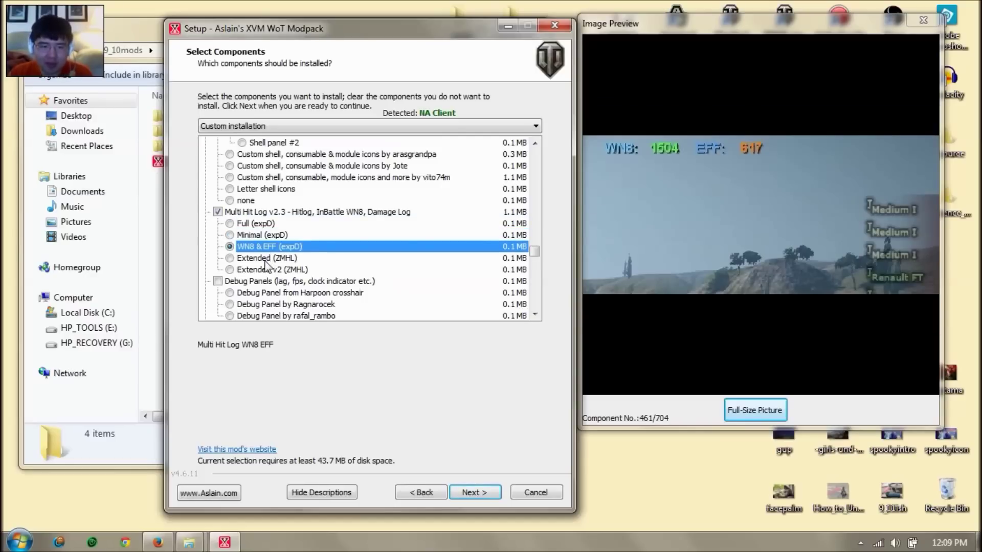
pyautogui.doubleClick(272, 214)
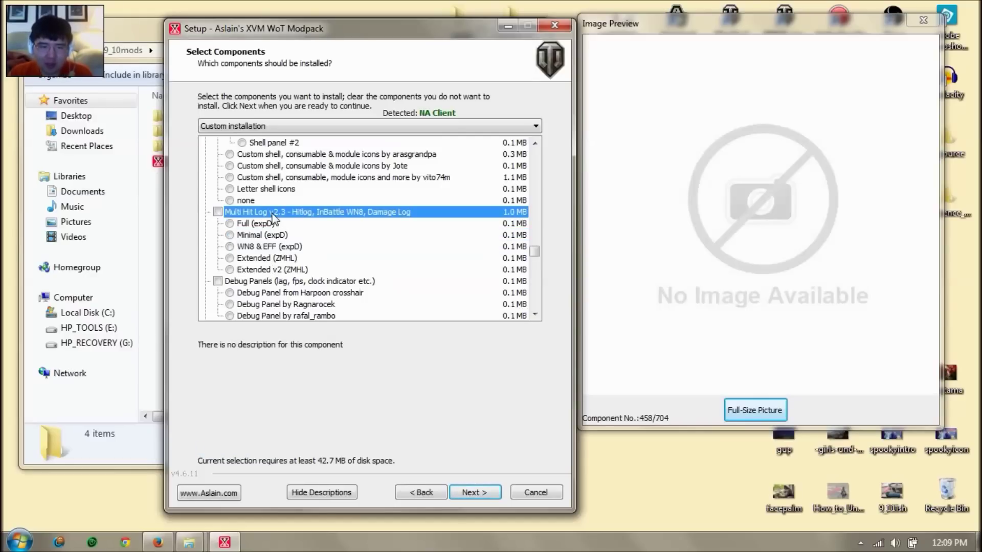
pyautogui.click(226, 213)
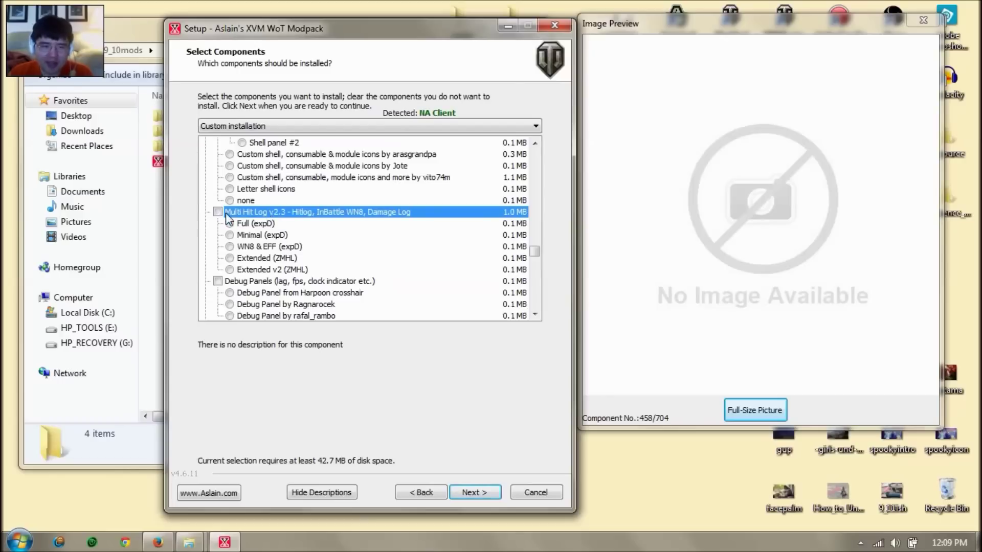
# In the Damage Panels mods, preview Damage Log GambitER 0.1.9 beta, leaving the group disabled.
pyautogui.scroll(-3, 342, 261)
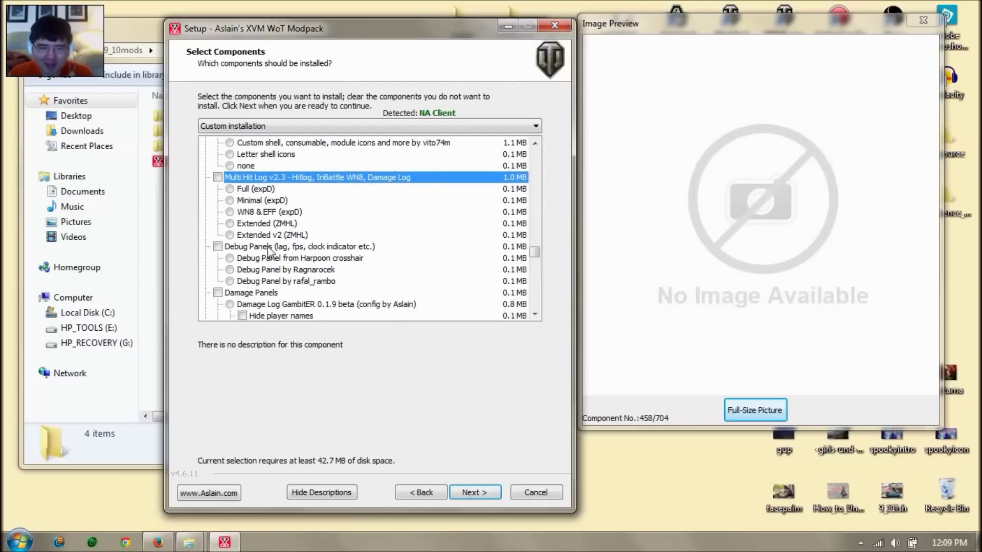
pyautogui.scroll(-1, 296, 249)
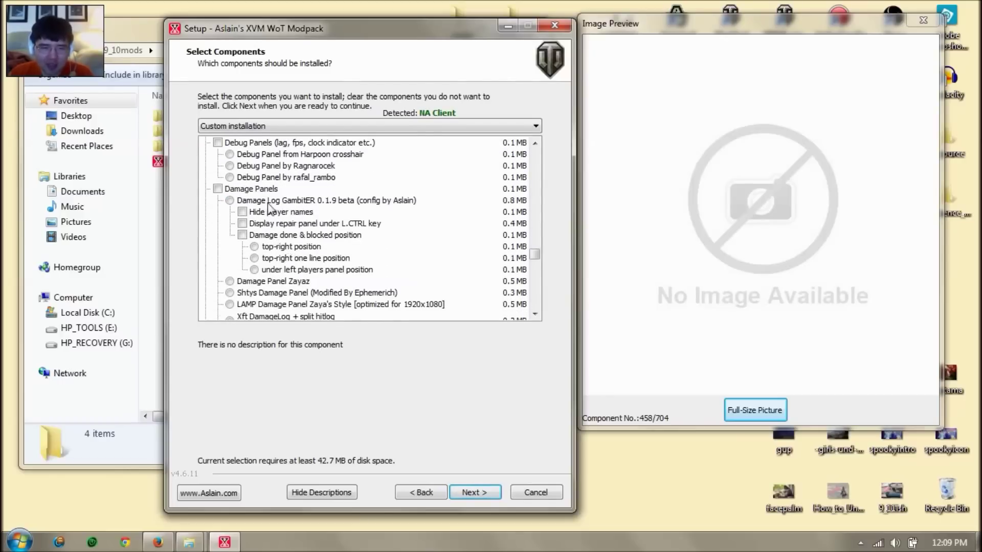
pyautogui.click(248, 193)
pyautogui.click(248, 202)
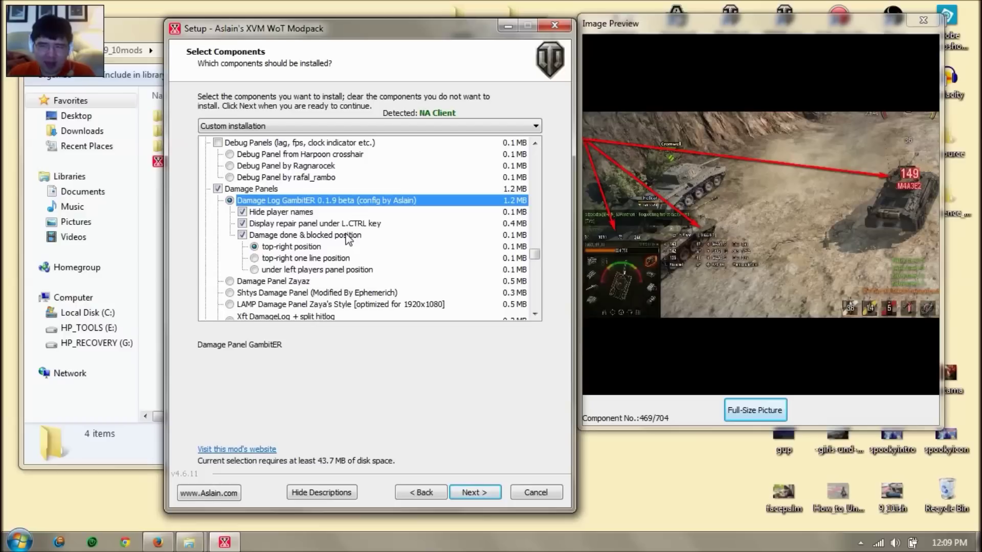
pyautogui.click(219, 191)
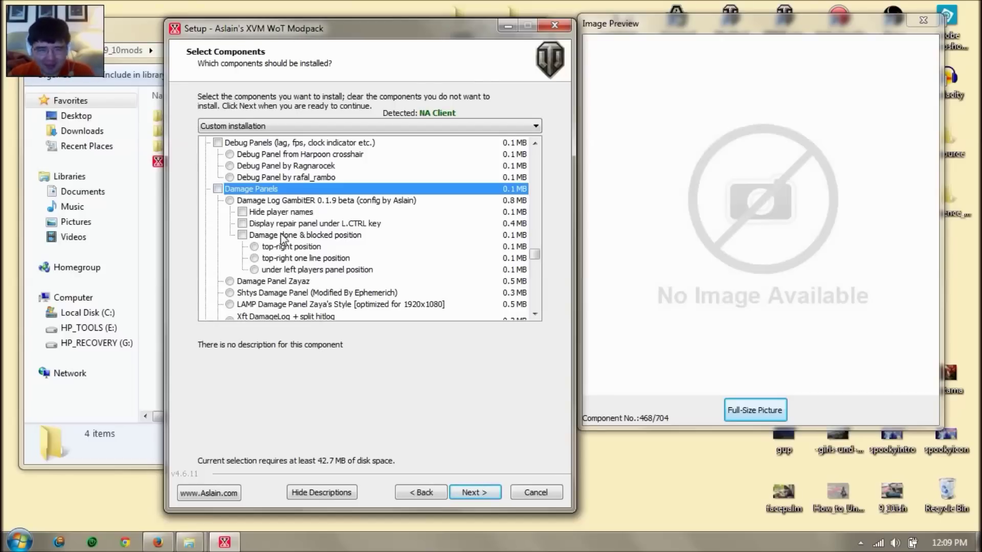
# Preview the Silver (apcr) - Gold (heat) option of the GOLD ammo visibility mod, keeping it selected.
pyautogui.scroll(-2, 381, 191)
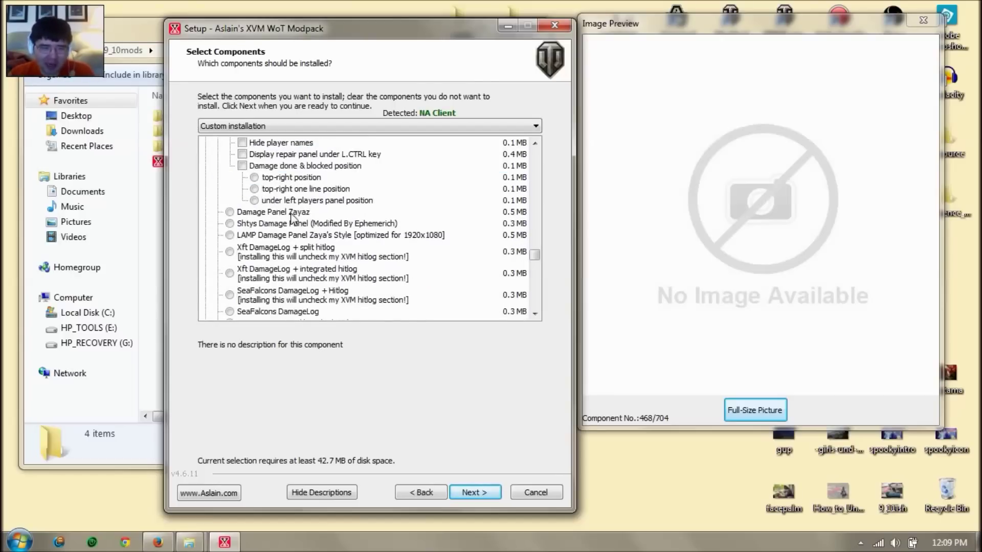
pyautogui.scroll(-3, 335, 237)
pyautogui.click(268, 245)
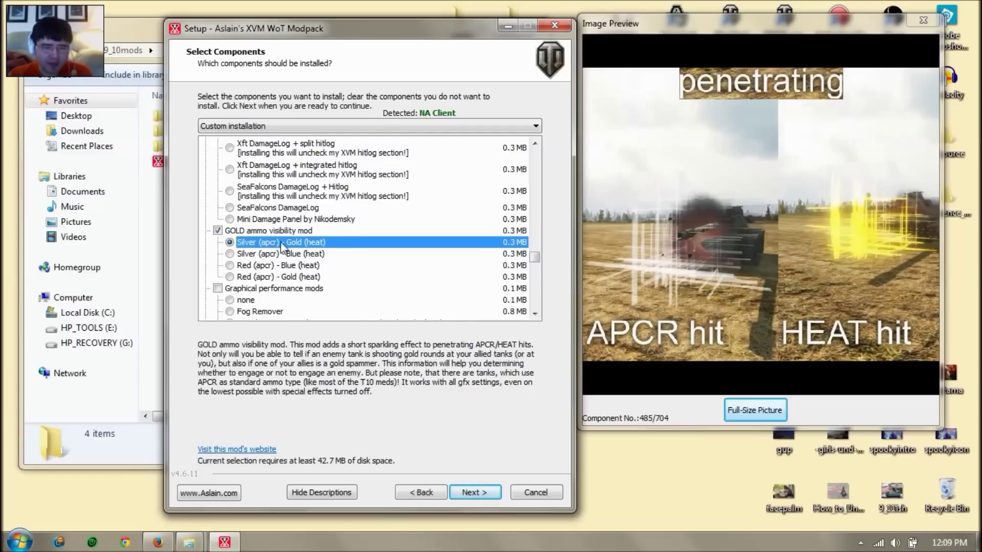
# Look through the graphical performance, Radial Menu, Received Damage Announcer, Safe Shot, SpotMessanger and Team HP Pool mods.
pyautogui.scroll(-3, 337, 246)
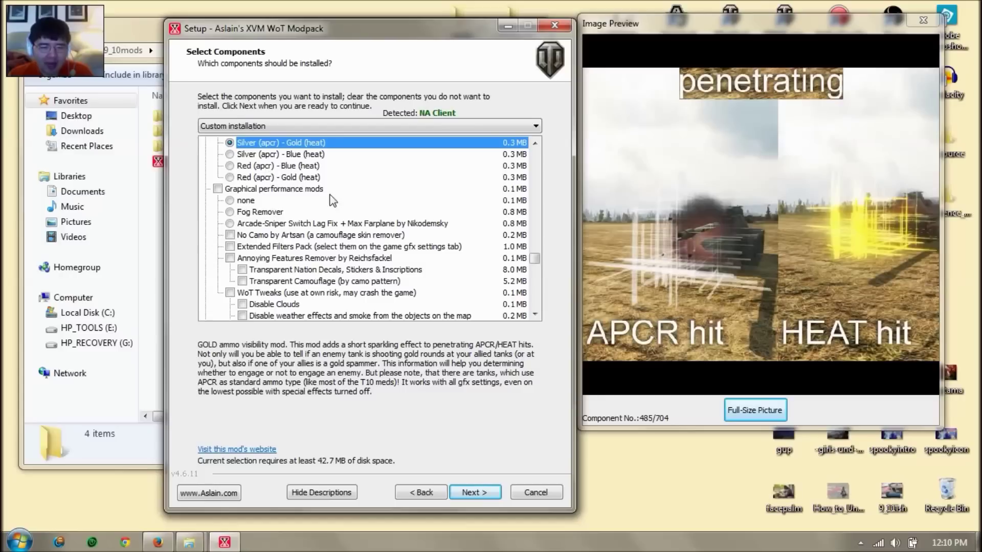
pyautogui.scroll(-2, 332, 202)
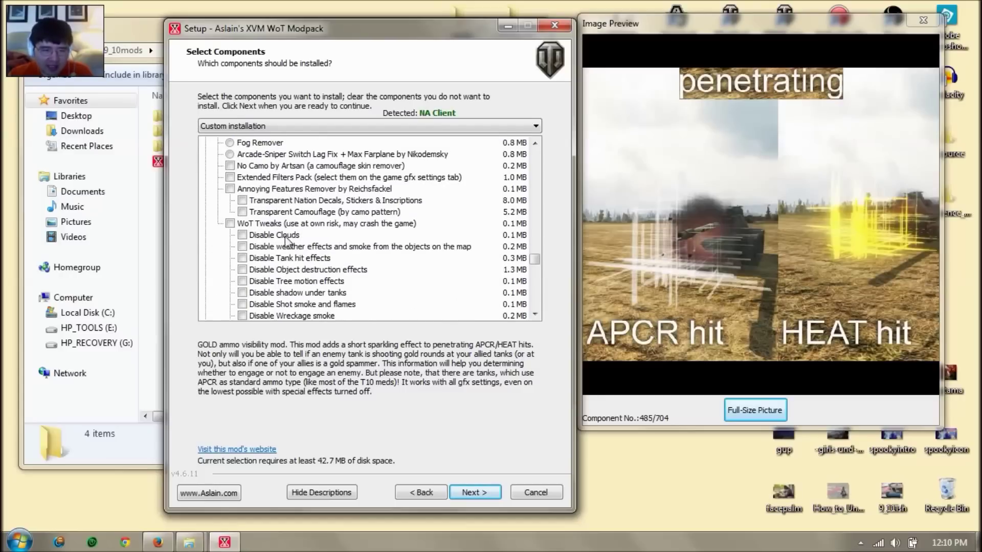
pyautogui.scroll(-2, 302, 236)
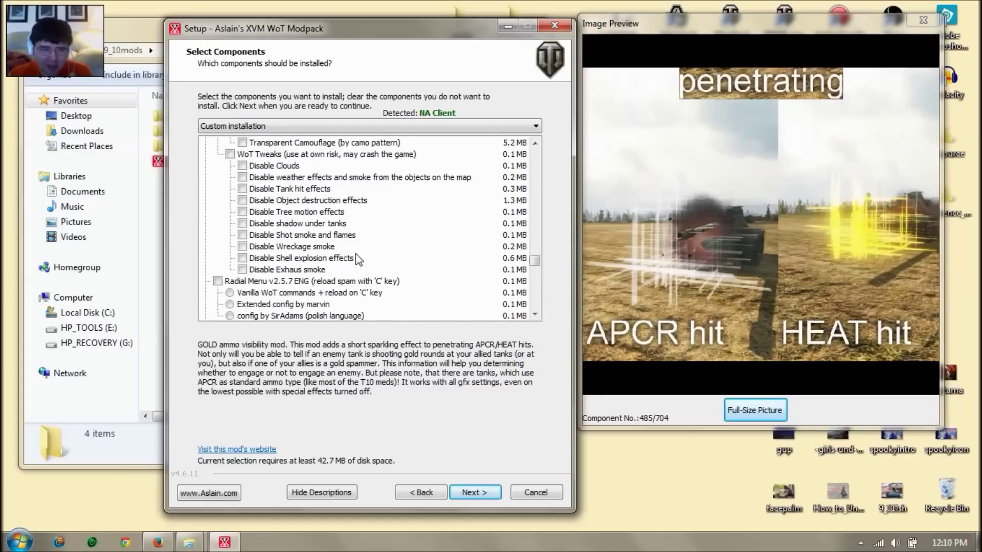
pyautogui.scroll(-1, 347, 259)
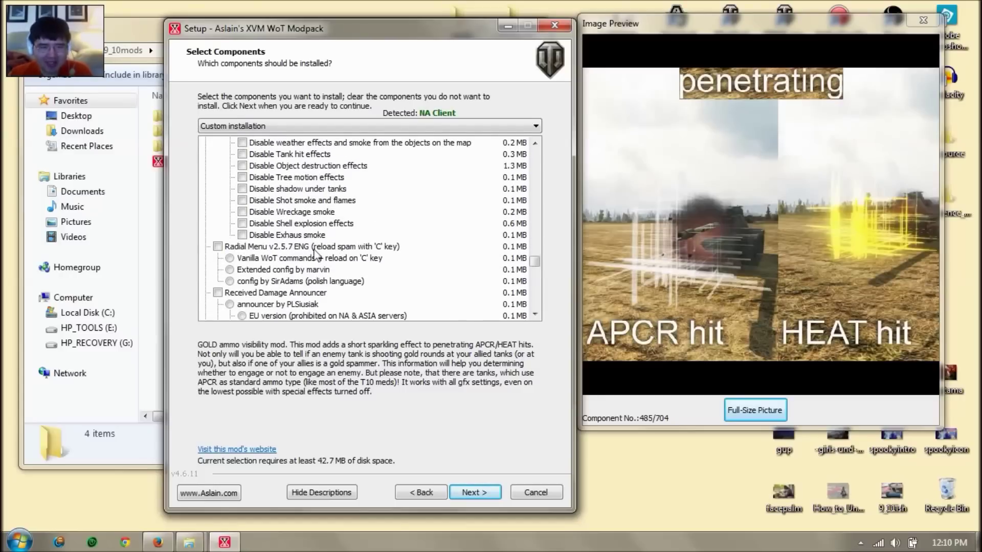
pyautogui.scroll(-3, 317, 256)
pyautogui.scroll(-2, 314, 239)
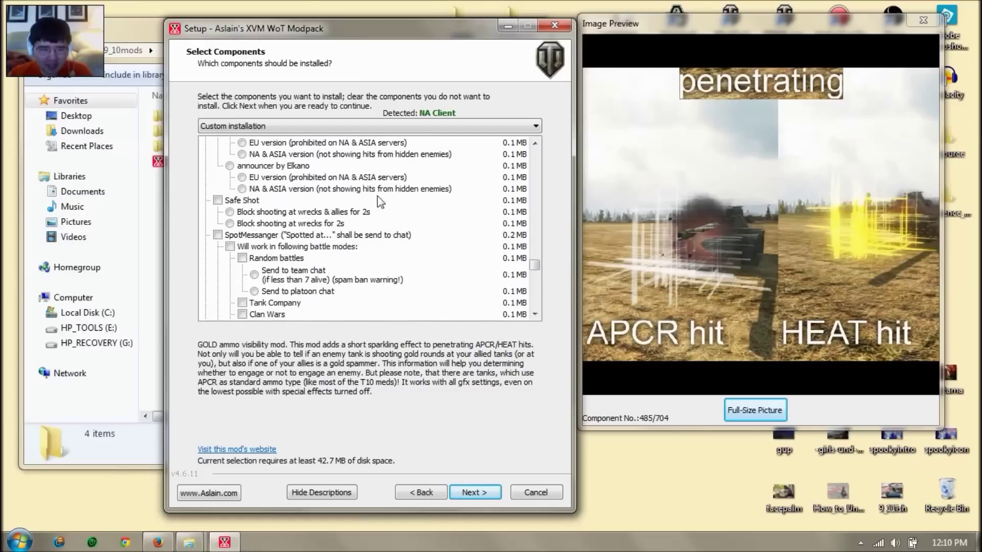
pyautogui.scroll(-3, 377, 179)
pyautogui.scroll(-2, 353, 204)
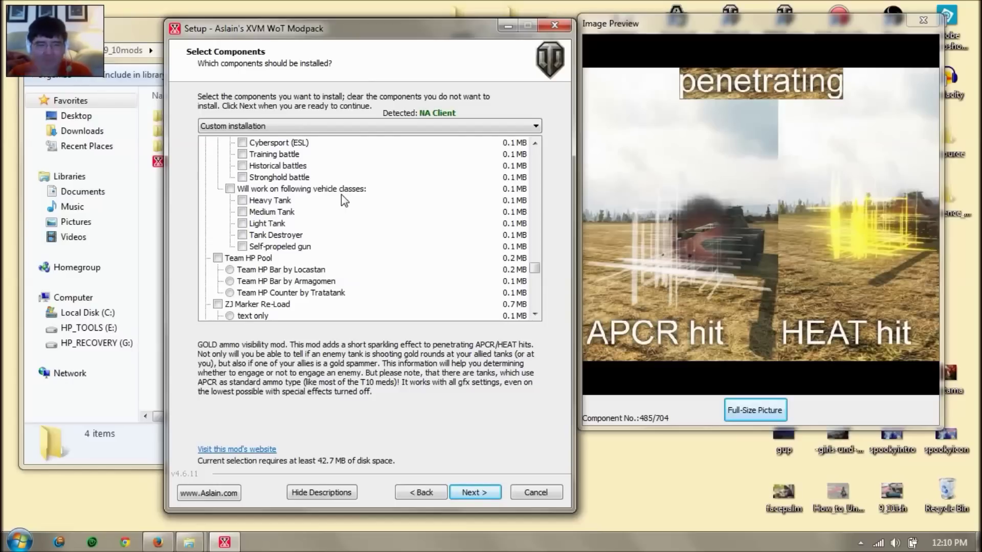
# Preview the Hangar Manager 'HangMan' option in the garage appearance mods, keeping it selected.
pyautogui.scroll(-4, 342, 197)
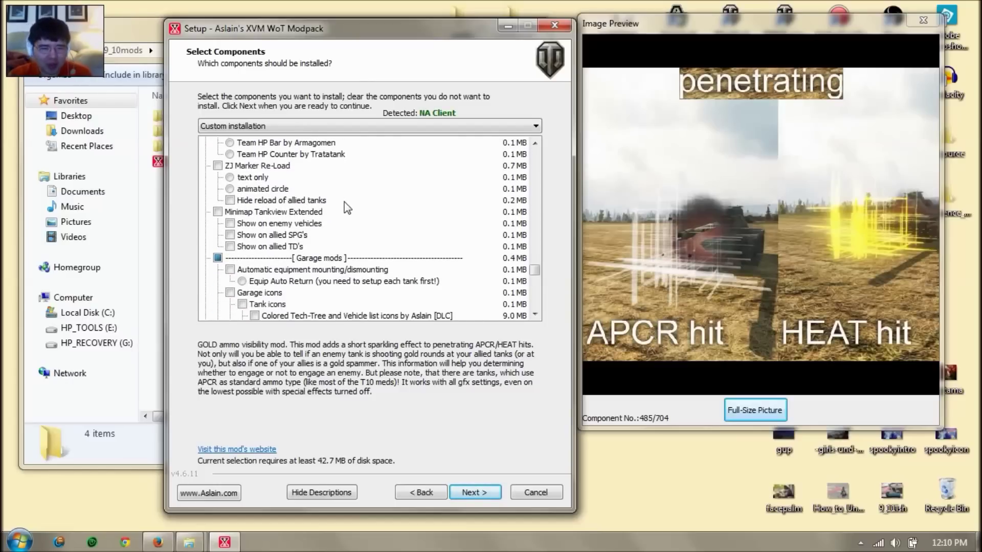
pyautogui.scroll(-5, 344, 199)
pyautogui.scroll(-4, 361, 196)
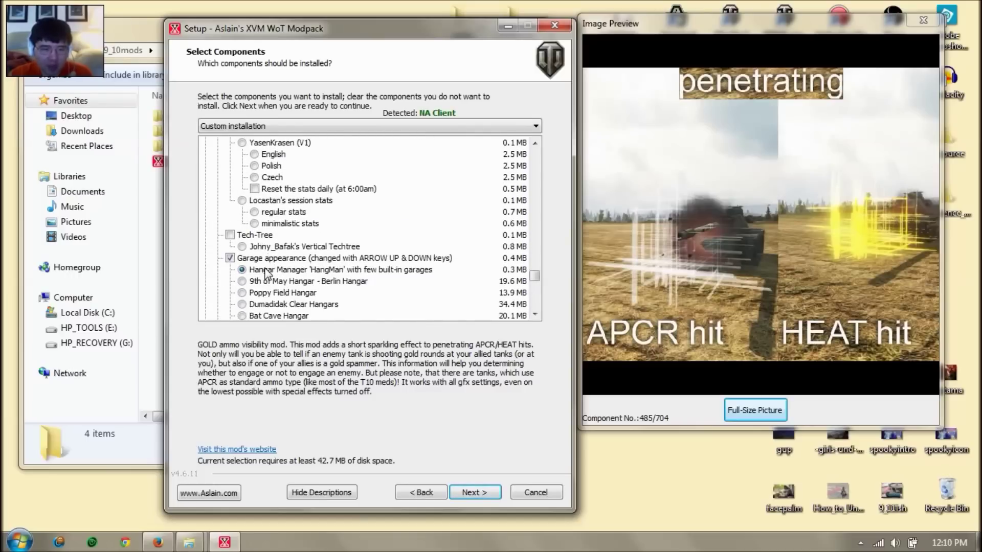
pyautogui.click(266, 274)
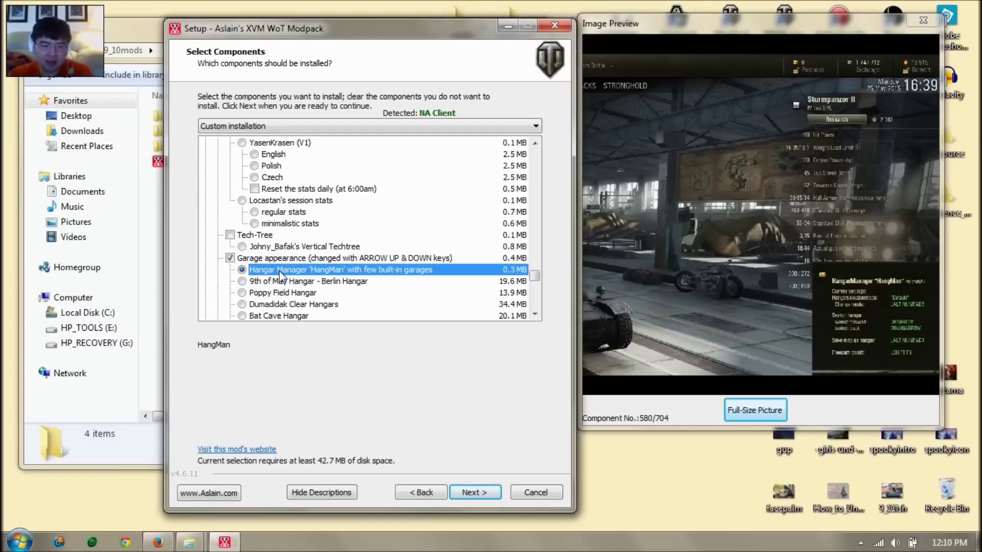
# Look through the remaining garage mods, sound packs, minimap enhancements, clan icons, texture skinpacks and other various mods.
pyautogui.scroll(-1, 283, 269)
pyautogui.scroll(-2, 287, 266)
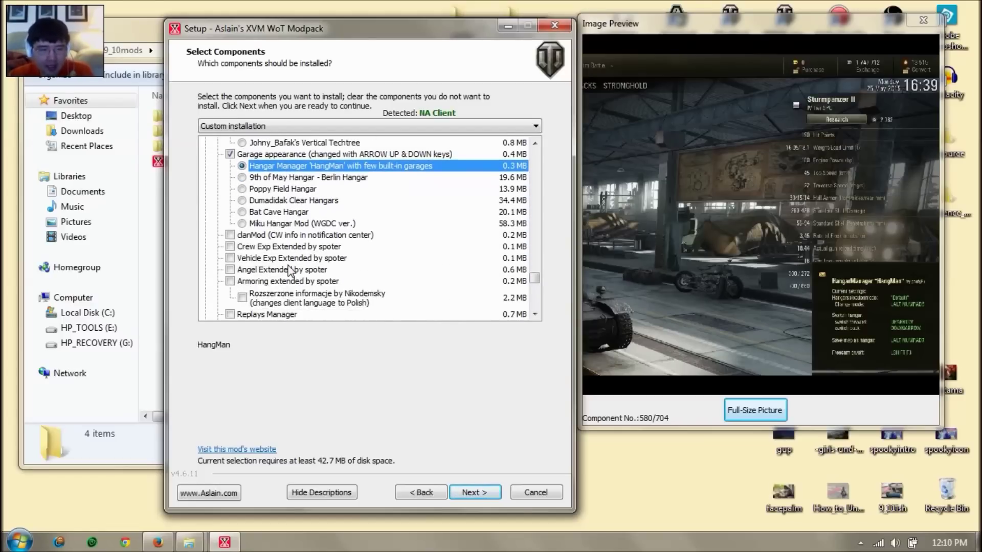
pyautogui.scroll(-1, 302, 247)
pyautogui.scroll(-4, 302, 247)
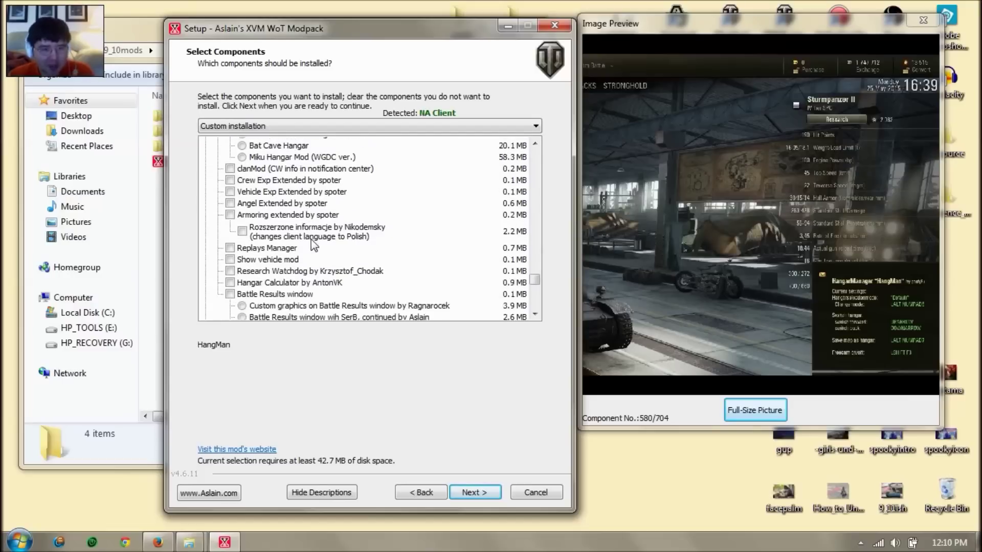
pyautogui.scroll(-1, 315, 246)
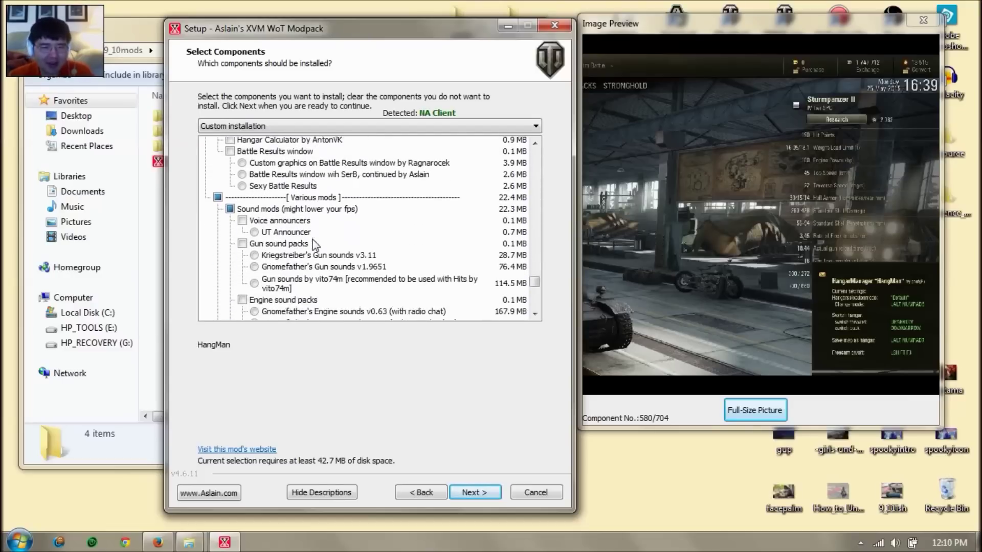
pyautogui.scroll(-1, 317, 245)
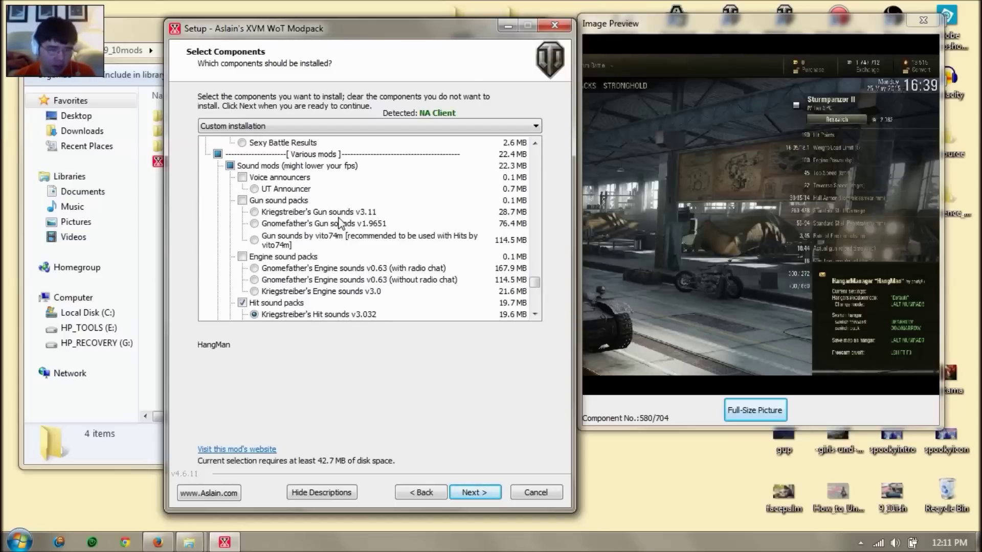
pyautogui.scroll(-1, 334, 221)
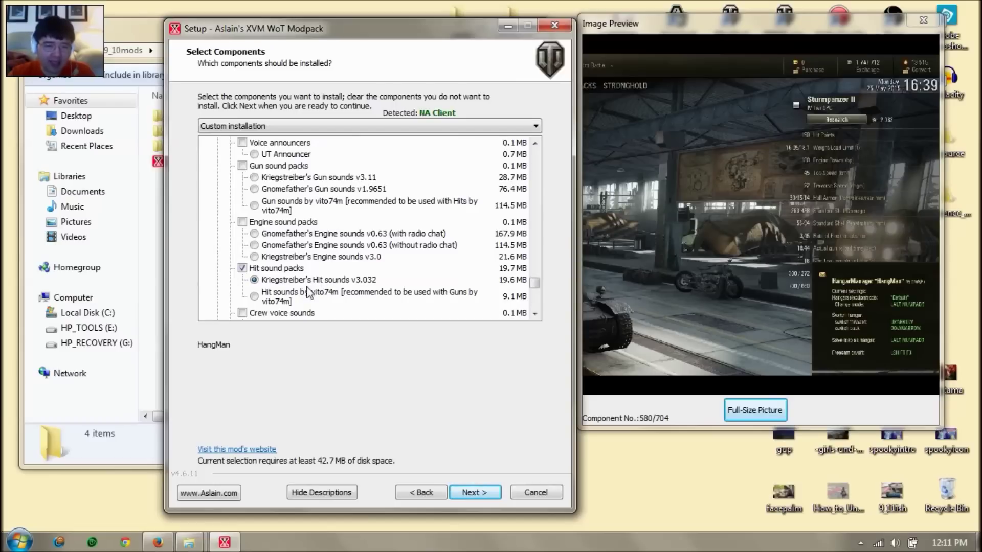
pyautogui.scroll(-4, 365, 278)
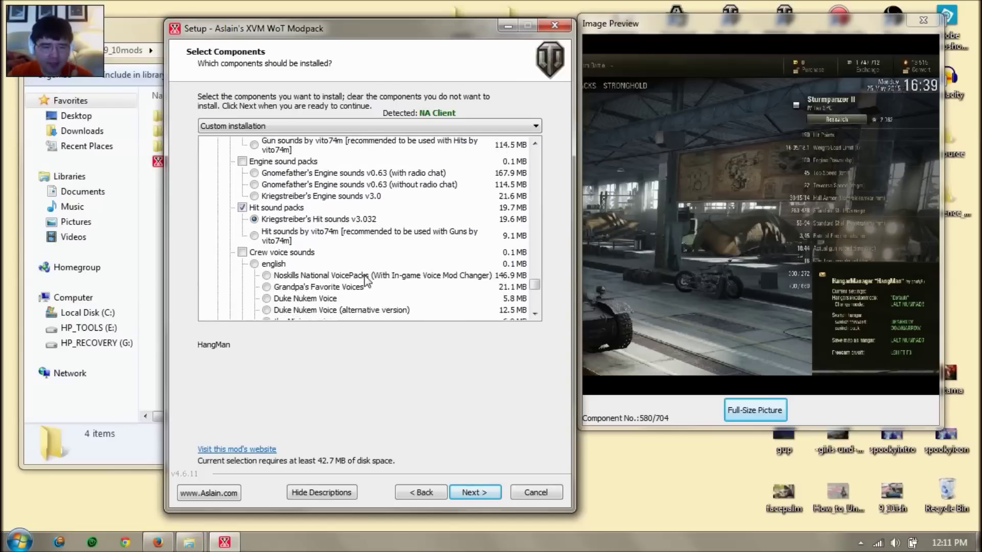
pyautogui.scroll(-10, 365, 263)
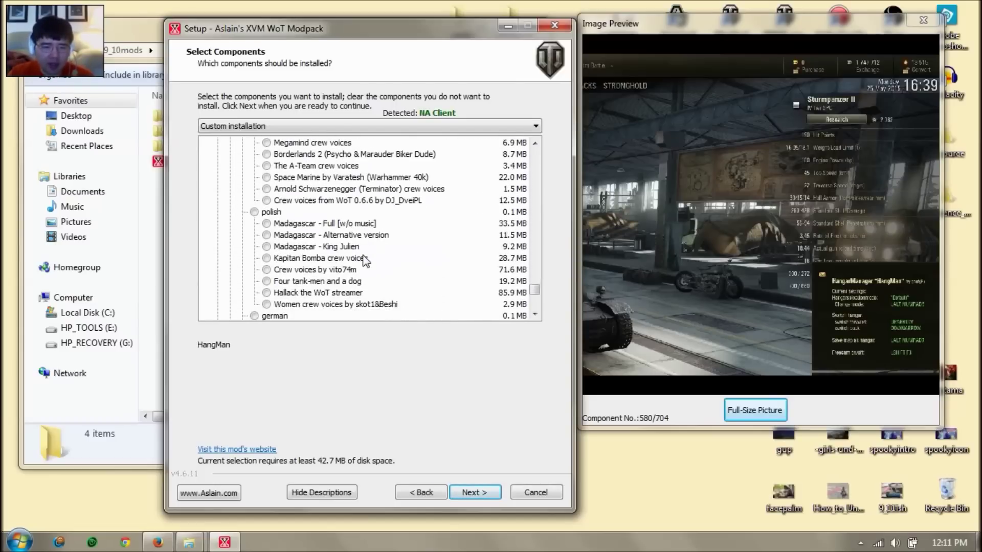
pyautogui.scroll(-3, 366, 261)
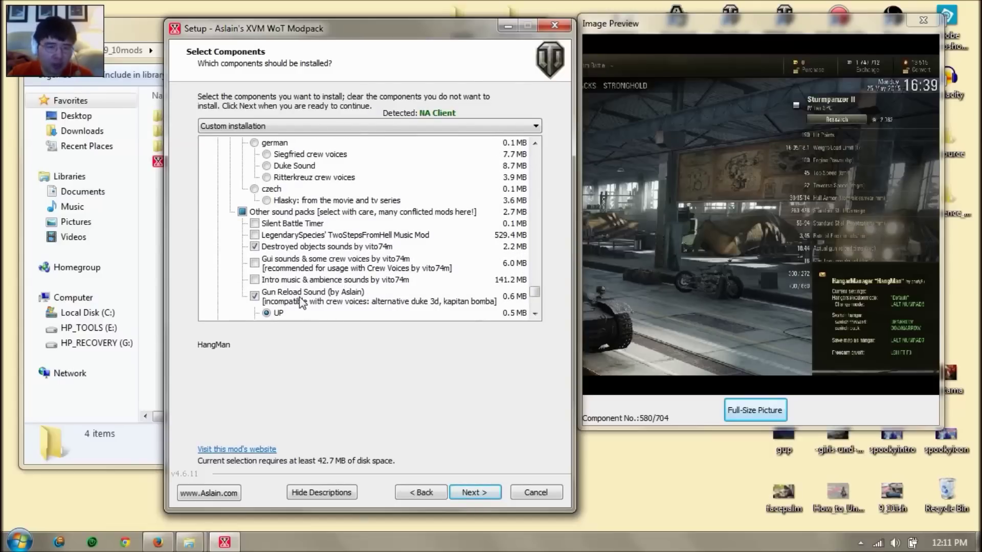
pyautogui.scroll(-4, 291, 260)
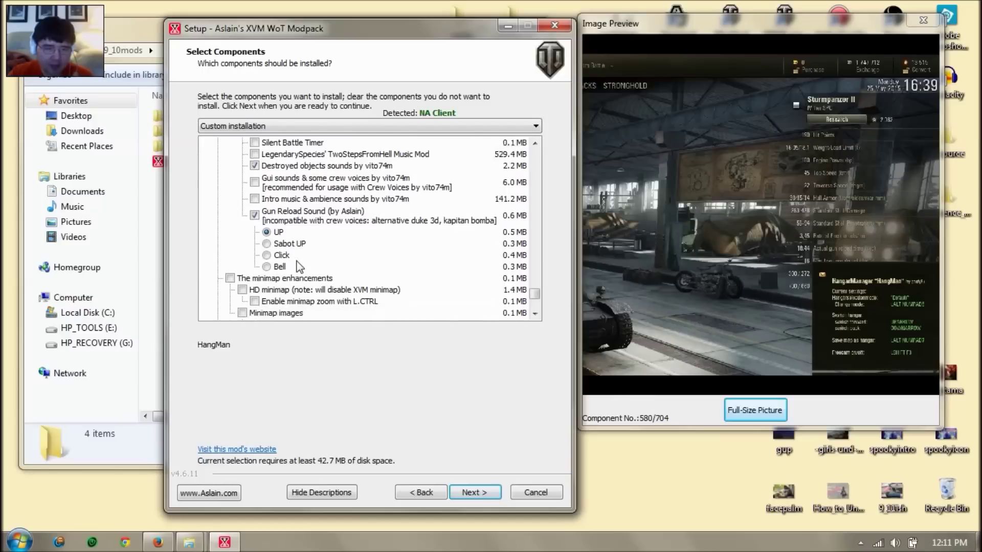
pyautogui.scroll(-3, 342, 245)
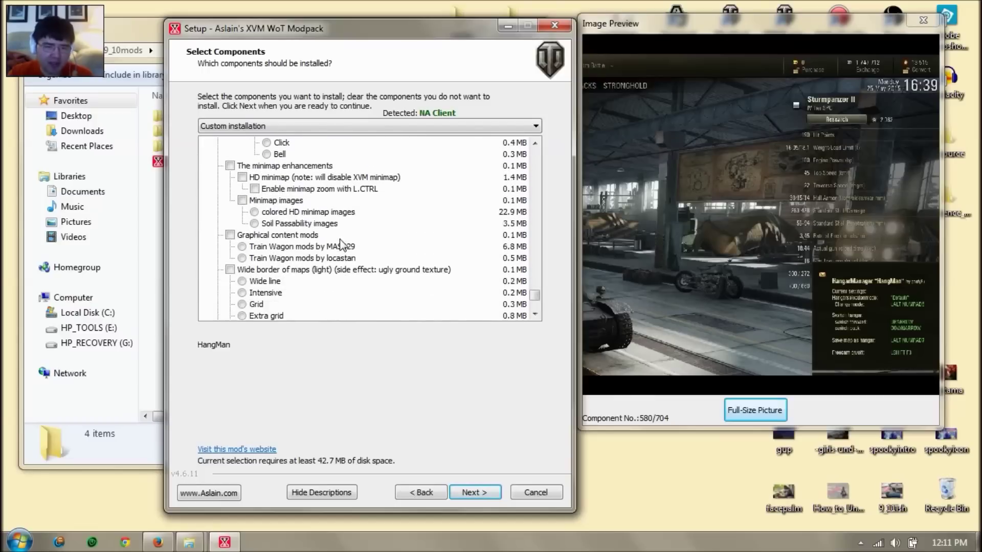
pyautogui.scroll(-1, 341, 247)
pyautogui.scroll(-4, 358, 230)
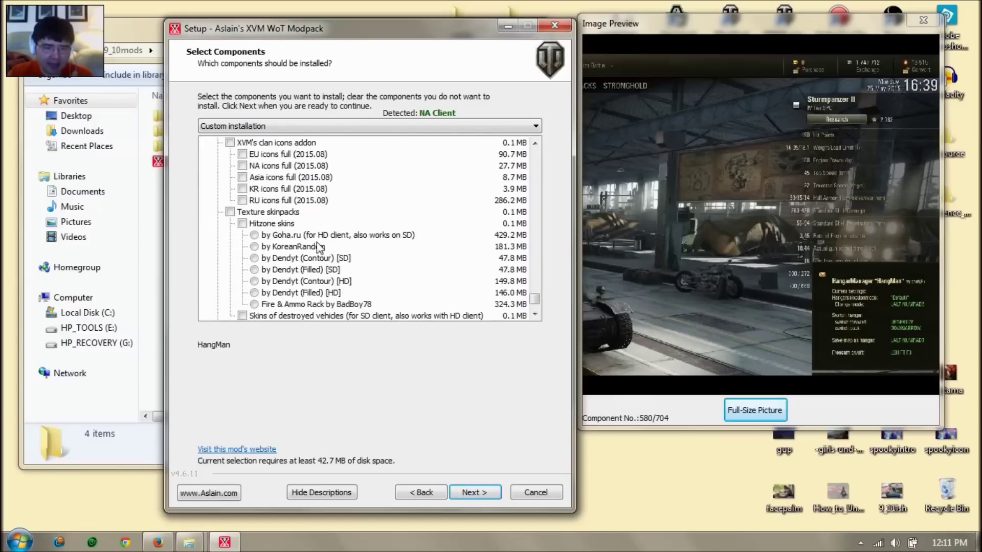
pyautogui.scroll(-3, 371, 217)
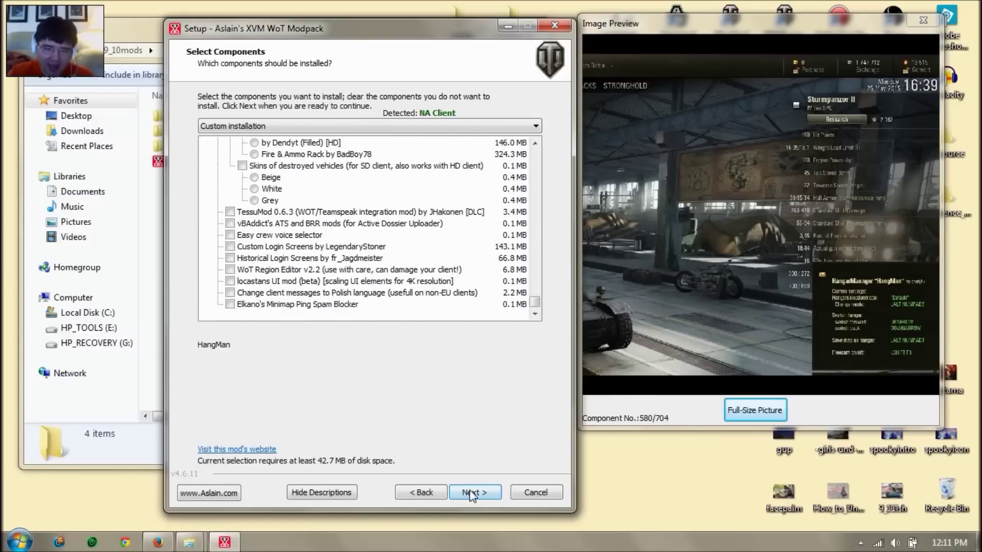
# Accept the component selection, proceed to the additional tasks, and exit the modpack setup without installing.
pyautogui.click(471, 493)
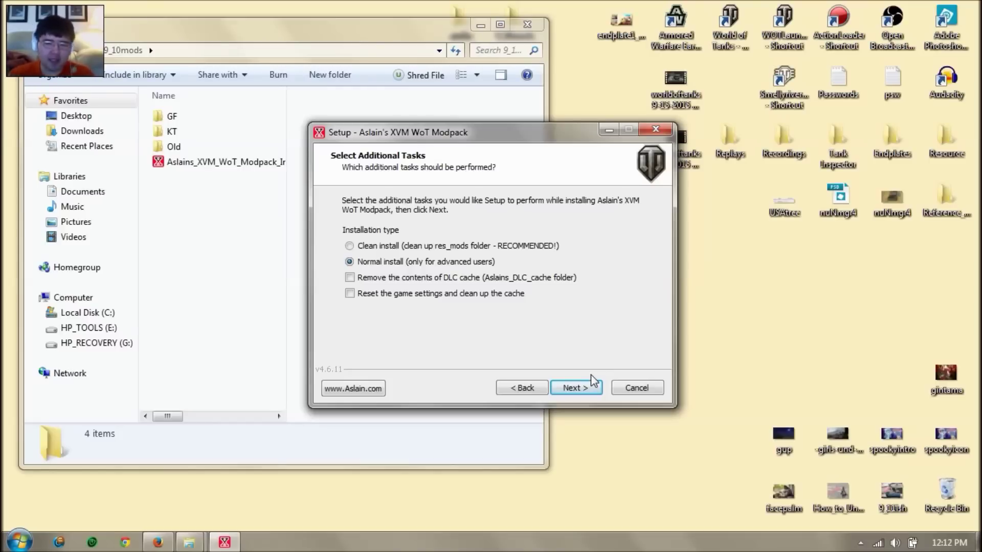
pyautogui.click(629, 388)
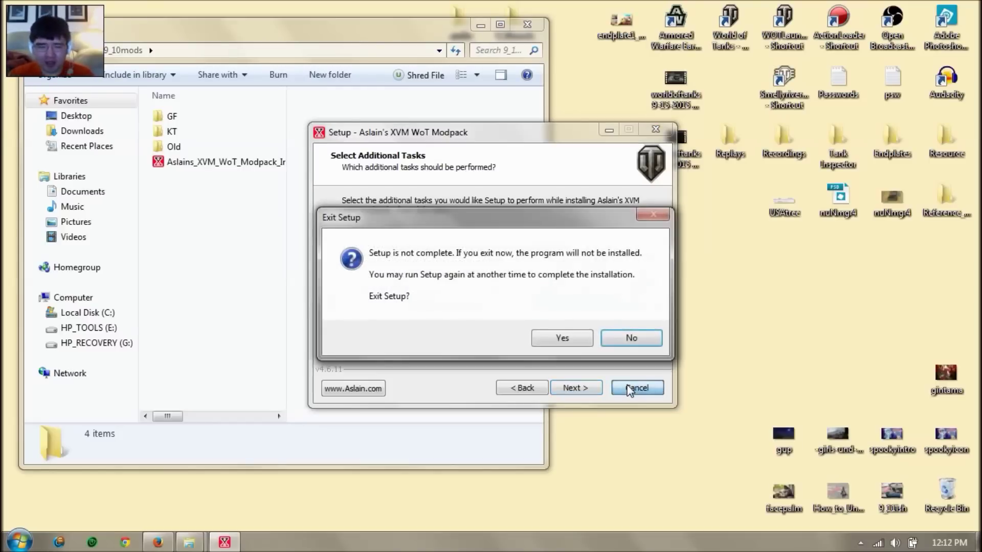
pyautogui.click(545, 336)
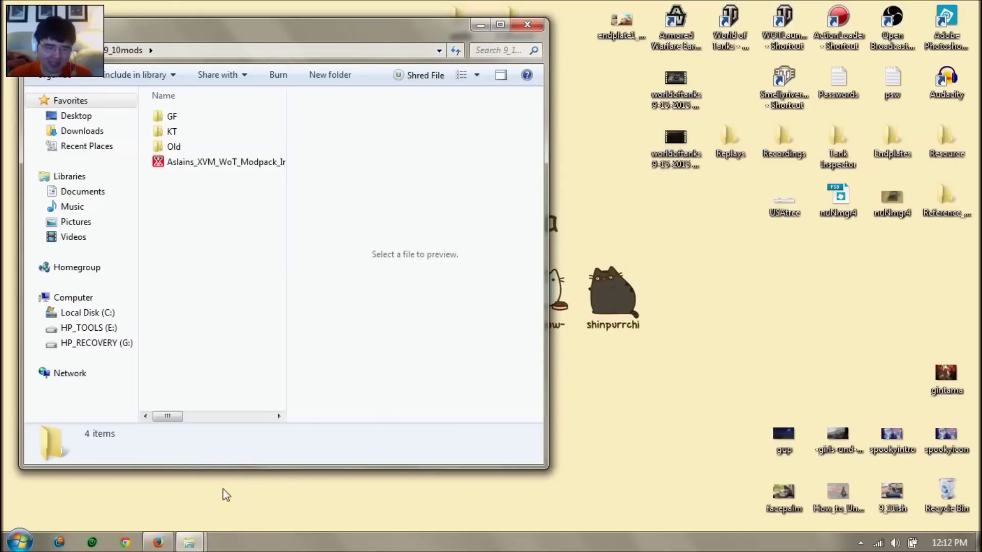
# Switch to Firefox and view the Engines 0.63 and HR Gun Sound mod 1.9651 downloads on Gnomefather's mods blog.
pyautogui.click(158, 542)
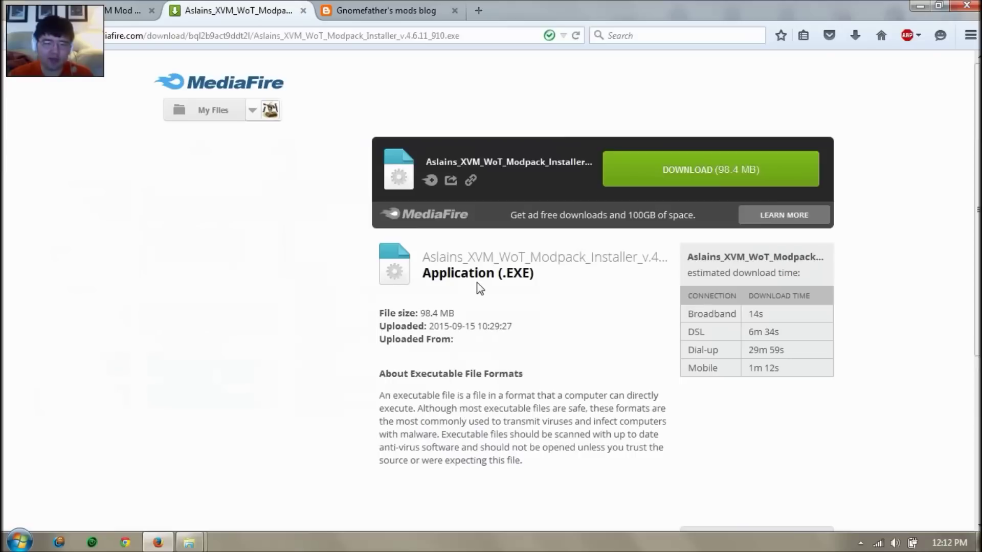
pyautogui.click(389, 11)
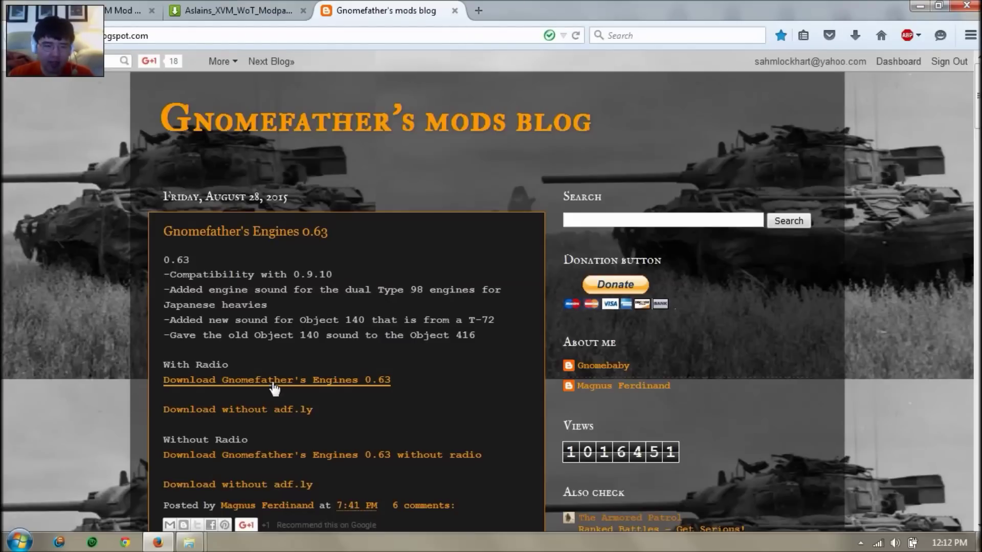
pyautogui.scroll(-4, 302, 351)
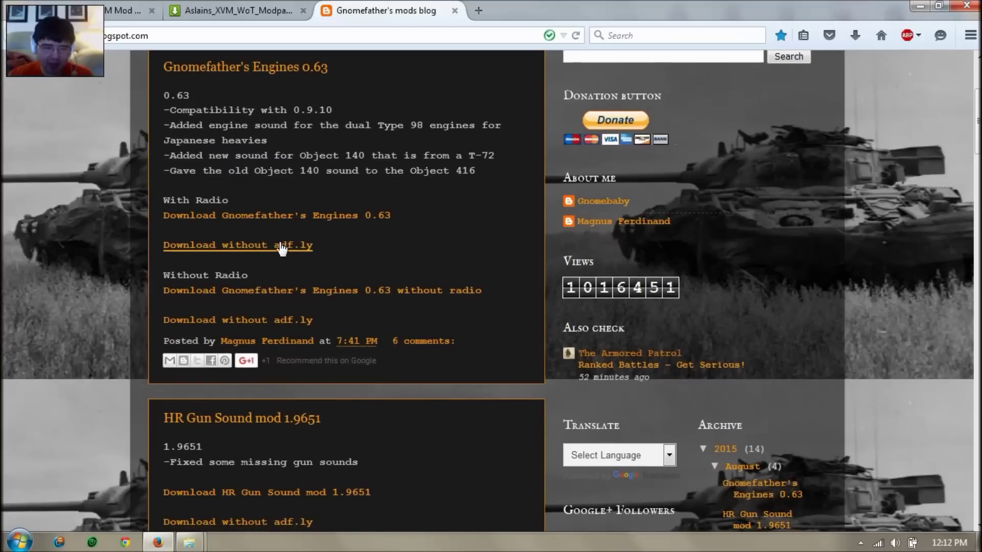
pyautogui.scroll(-2, 274, 419)
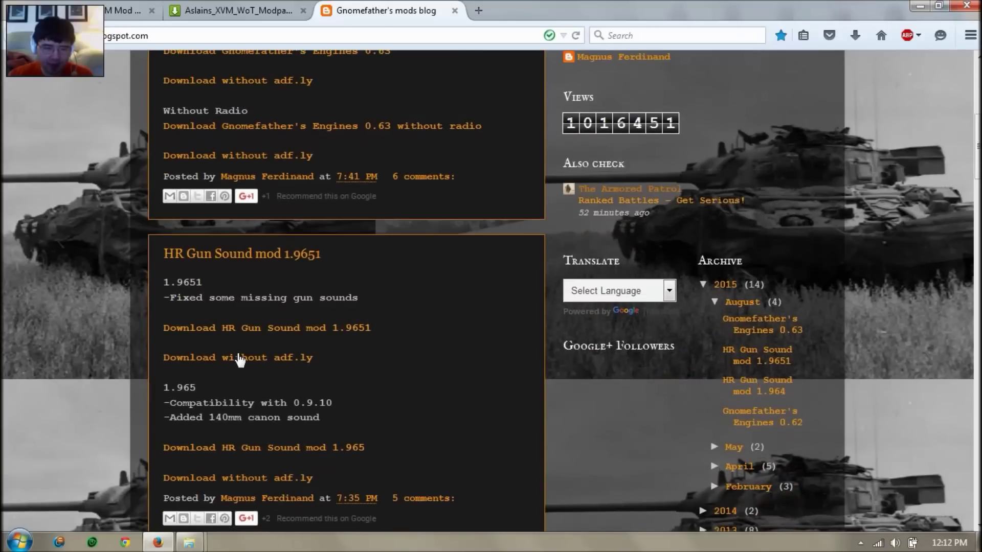
pyautogui.click(925, 7)
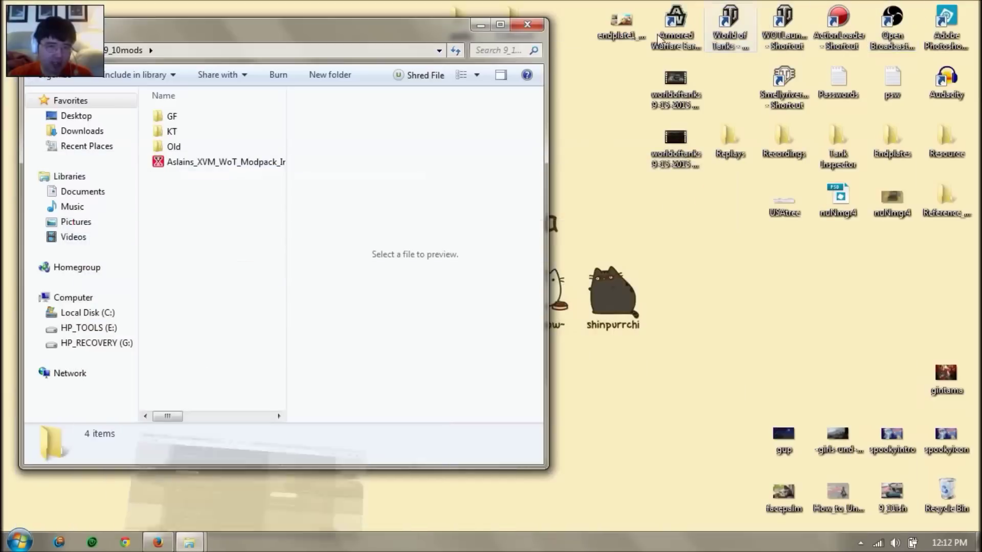
# Return to the 9_10mods folder and open the Engine subfolder inside GF.
pyautogui.doubleClick(190, 119)
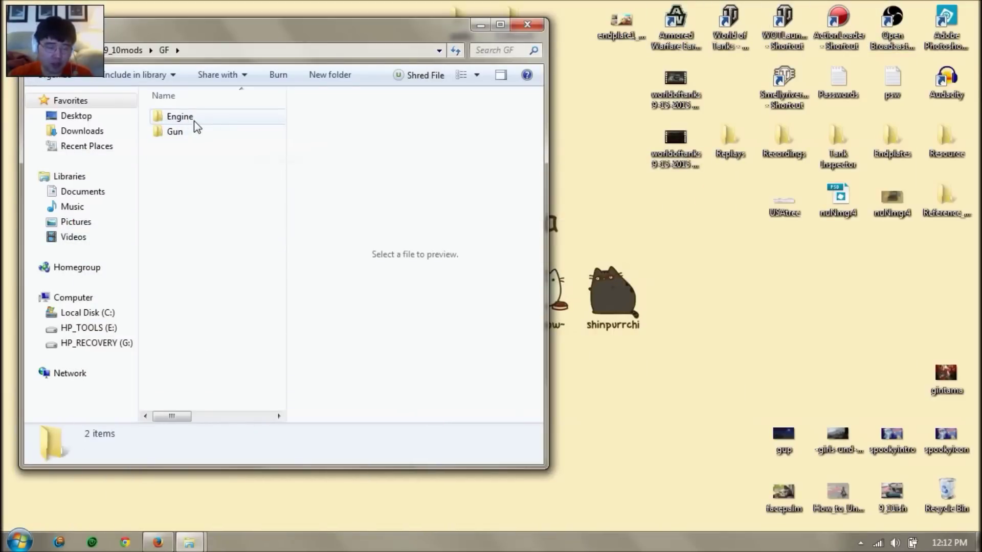
pyautogui.doubleClick(194, 117)
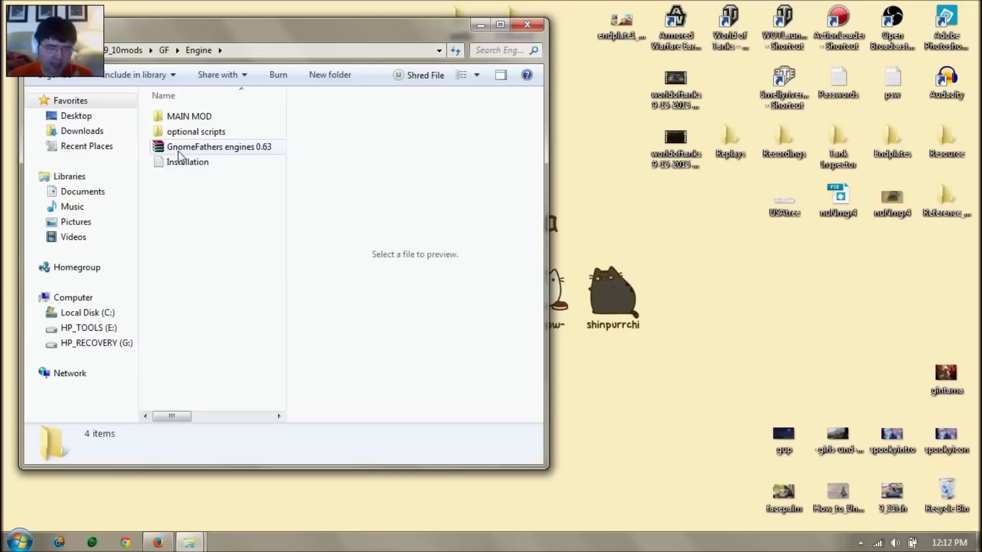
pyautogui.rightClick(195, 145)
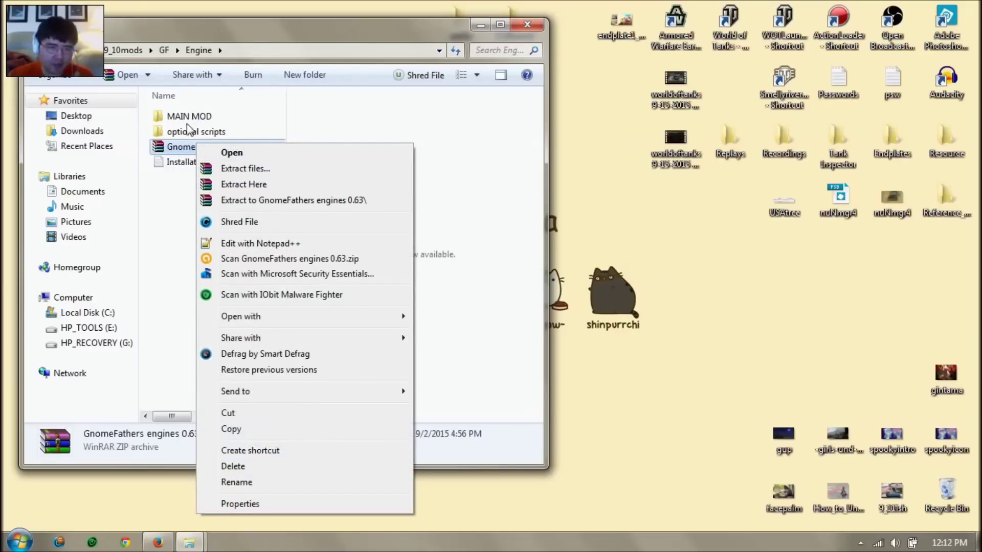
pyautogui.click(179, 199)
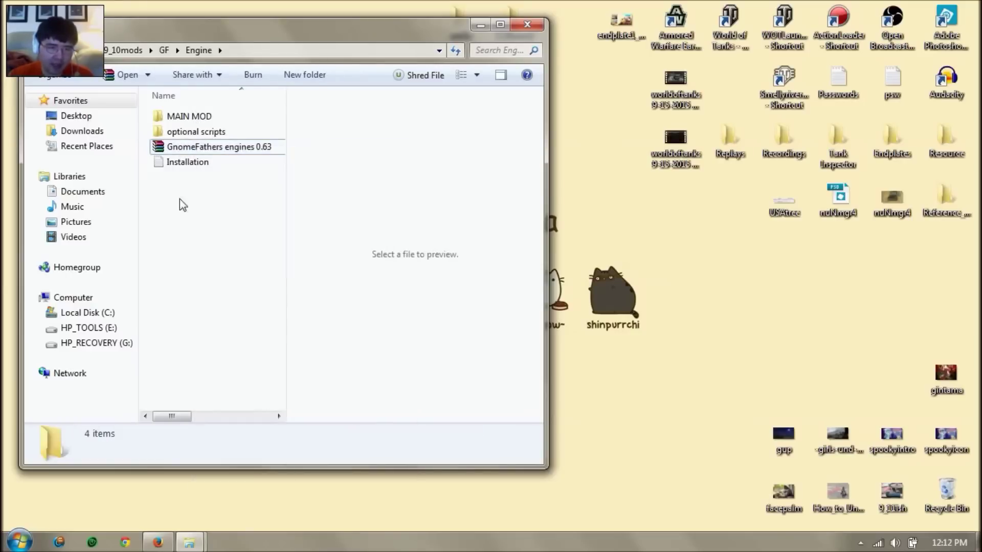
# Read the Installation text file and check the contents of the MAIN MOD folder, returning to the Engine folder.
pyautogui.doubleClick(195, 163)
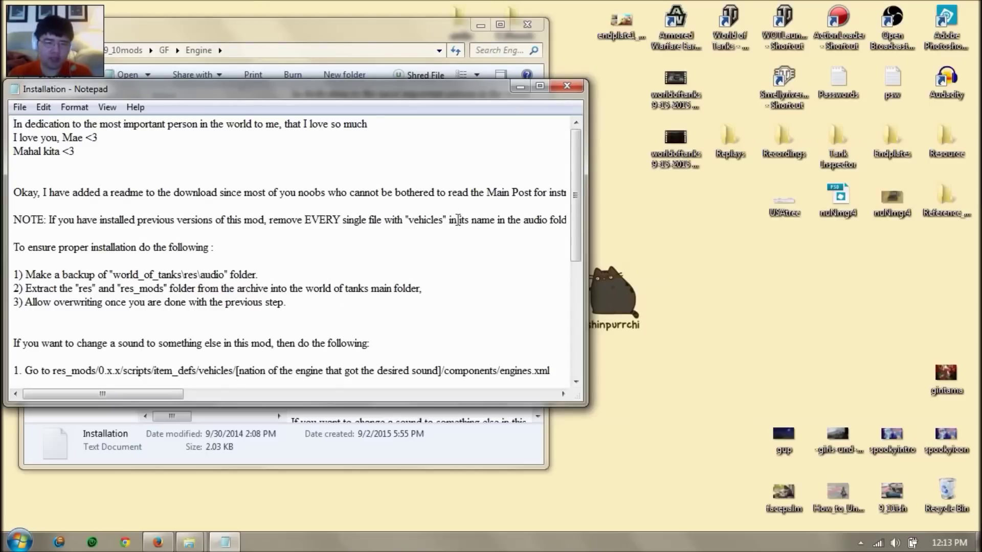
pyautogui.click(526, 88)
pyautogui.doubleClick(190, 109)
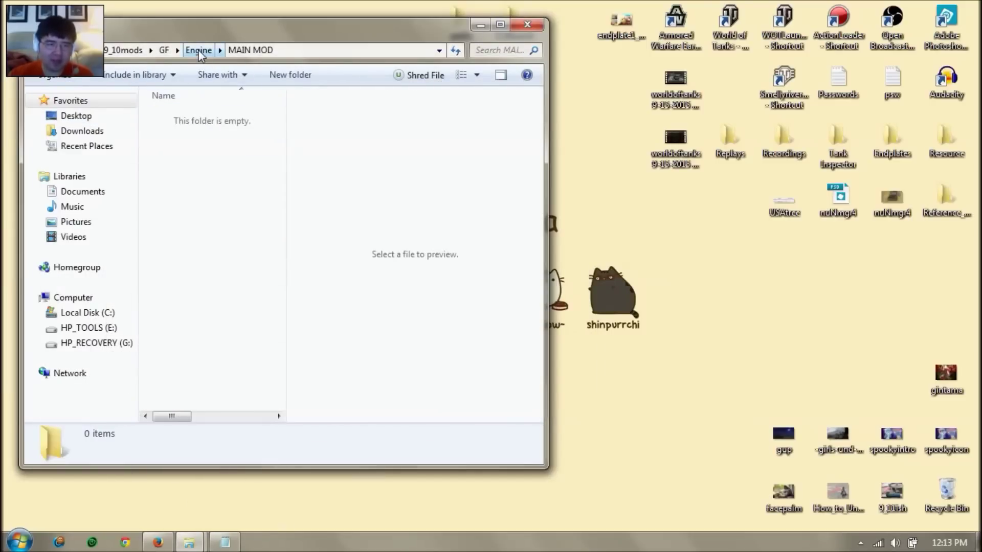
pyautogui.click(199, 51)
# Extract the GnomeFathers engines 0.63 archive into the current Engine folder, replacing all existing files.
pyautogui.click(200, 148)
pyautogui.rightClick(200, 147)
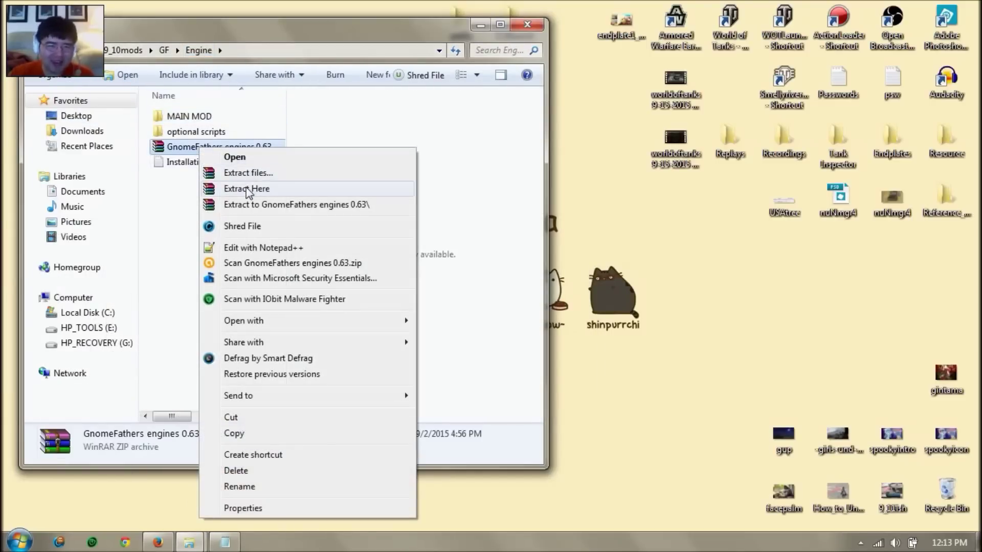
pyautogui.click(246, 189)
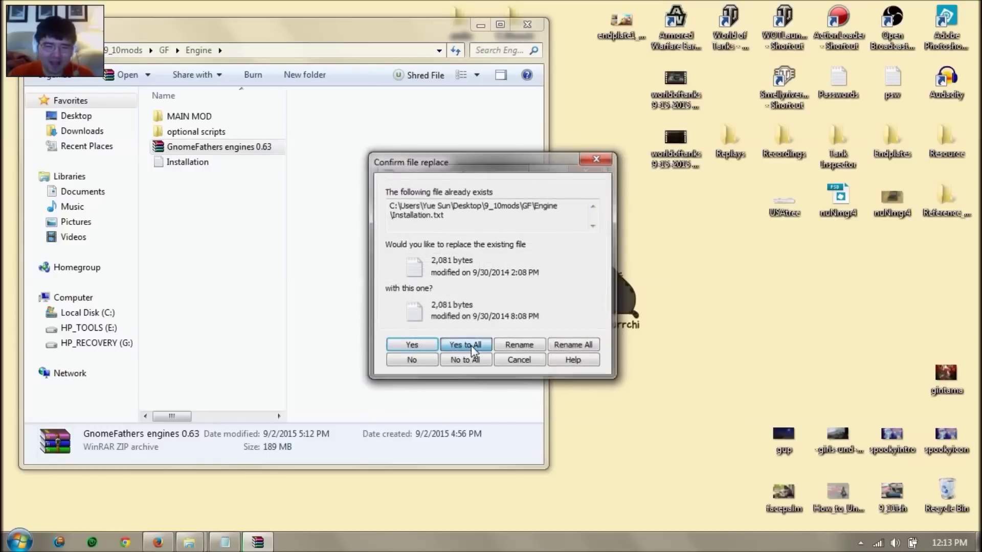
pyautogui.click(464, 346)
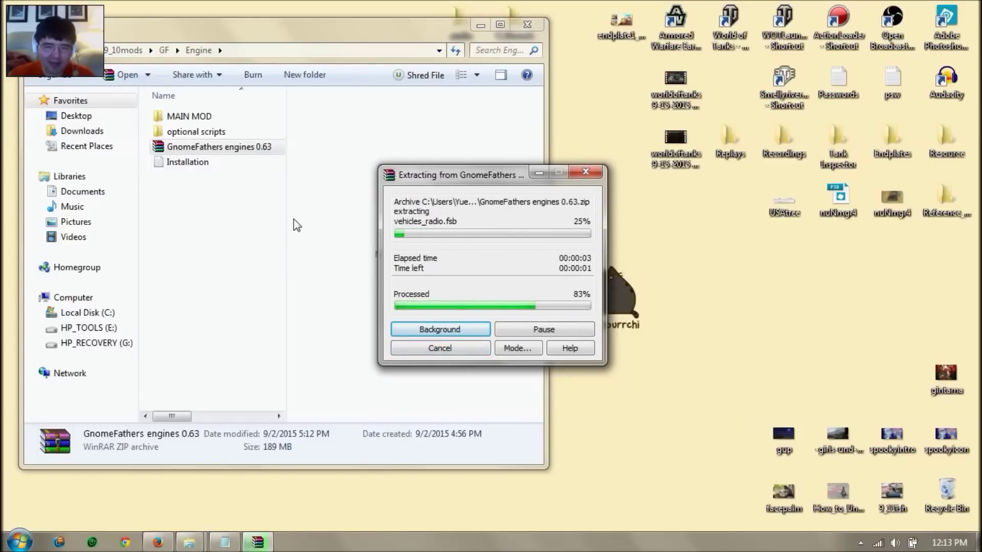
# Select the res and res_mods folders inside MAIN MOD and view the World_of_Tanks folder that is their destination.
pyautogui.doubleClick(213, 116)
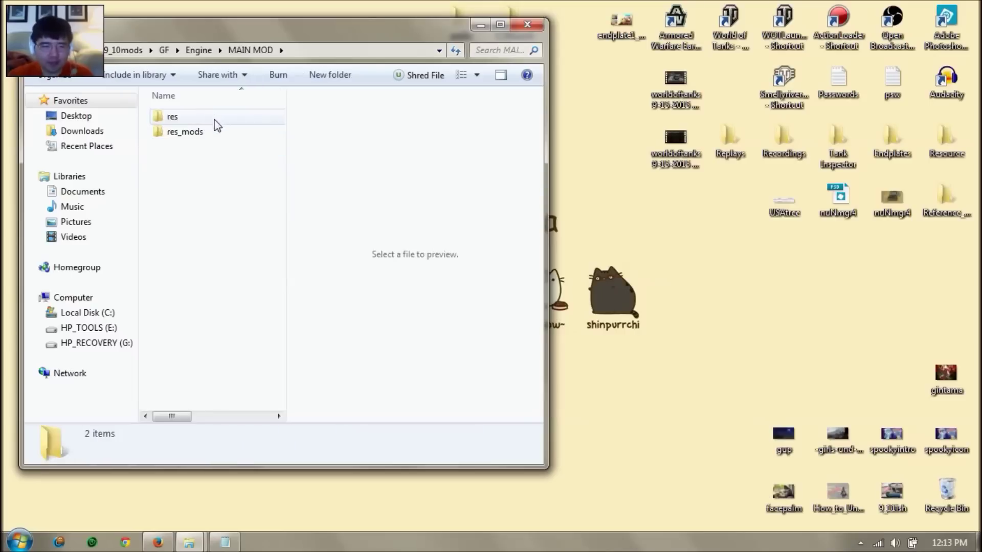
pyautogui.moveTo(196, 180); pyautogui.dragTo(176, 114)
pyautogui.moveTo(190, 546)
pyautogui.click(113, 472)
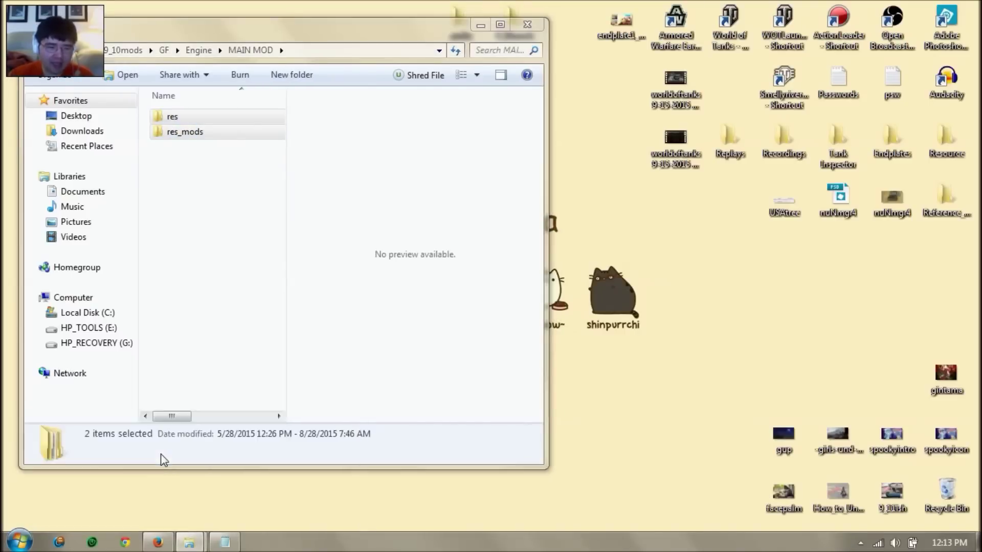
pyautogui.click(279, 26)
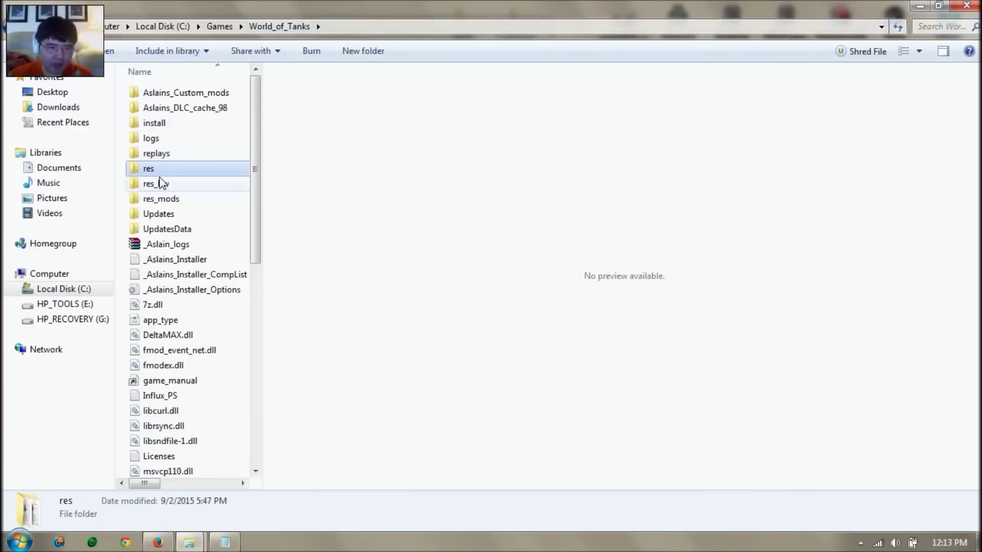
pyautogui.moveTo(190, 542)
pyautogui.click(267, 473)
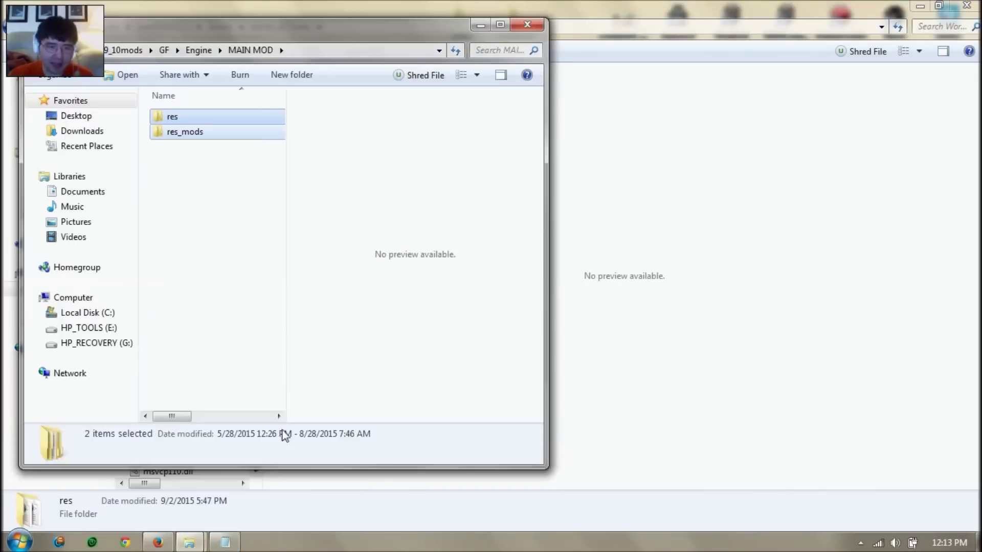
# Extract the HRMOD Gun Sounds 1.9651 archive into GF's Gun folder, replacing all existing files.
pyautogui.click(196, 53)
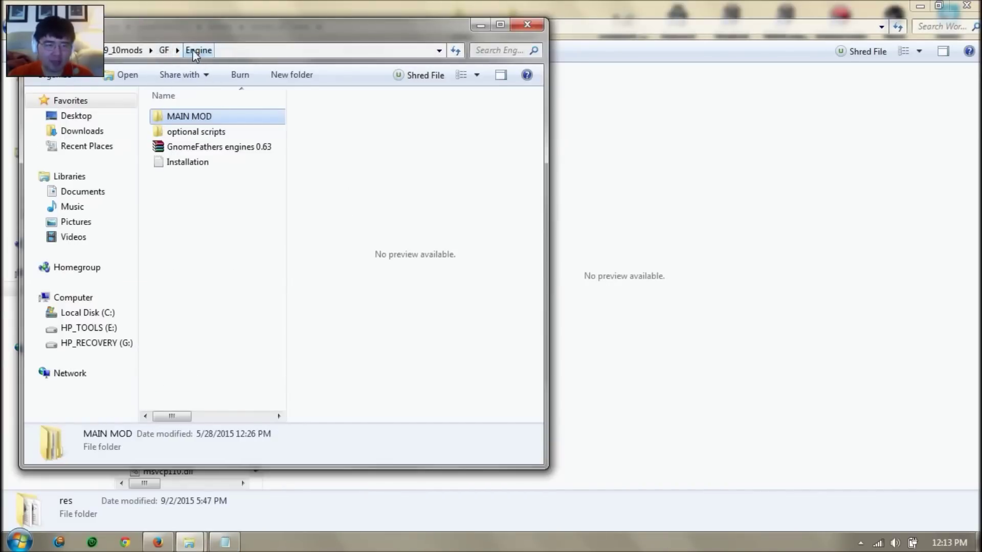
pyautogui.click(167, 54)
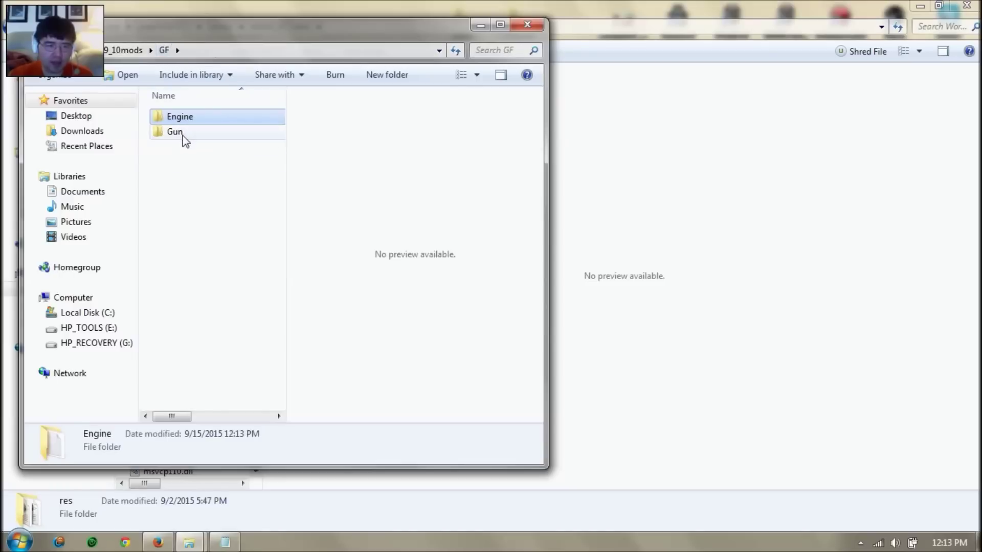
pyautogui.doubleClick(182, 134)
pyautogui.click(183, 121)
pyautogui.rightClick(182, 120)
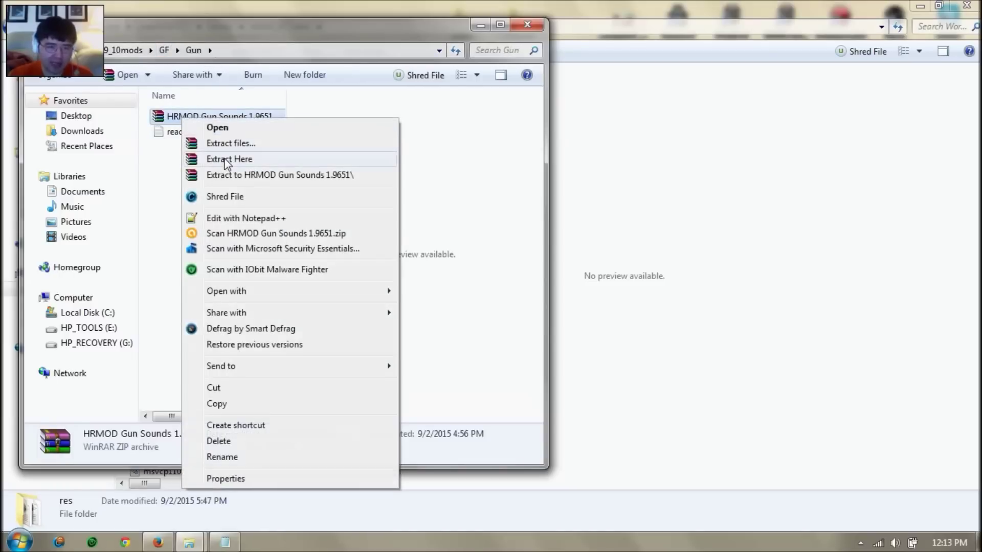
pyautogui.click(225, 159)
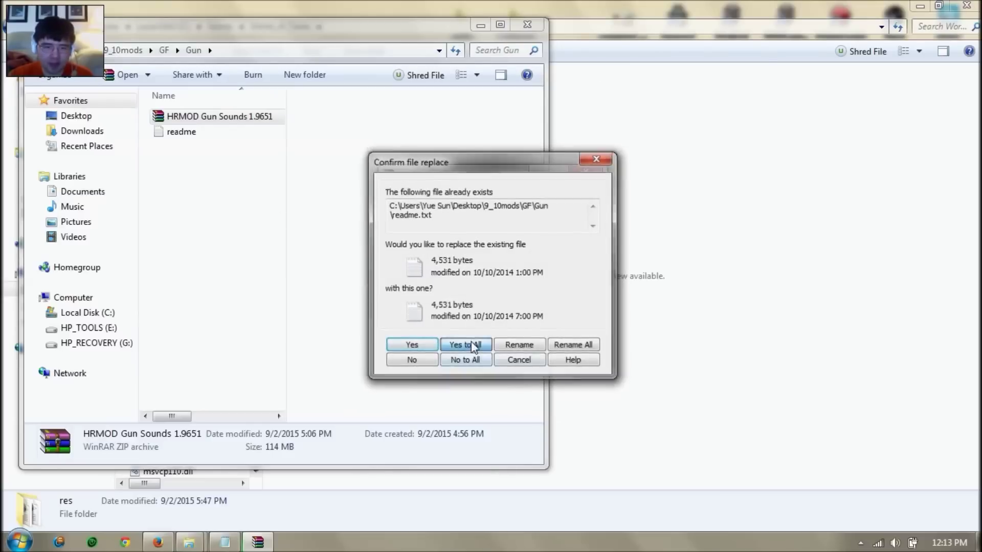
pyautogui.click(462, 347)
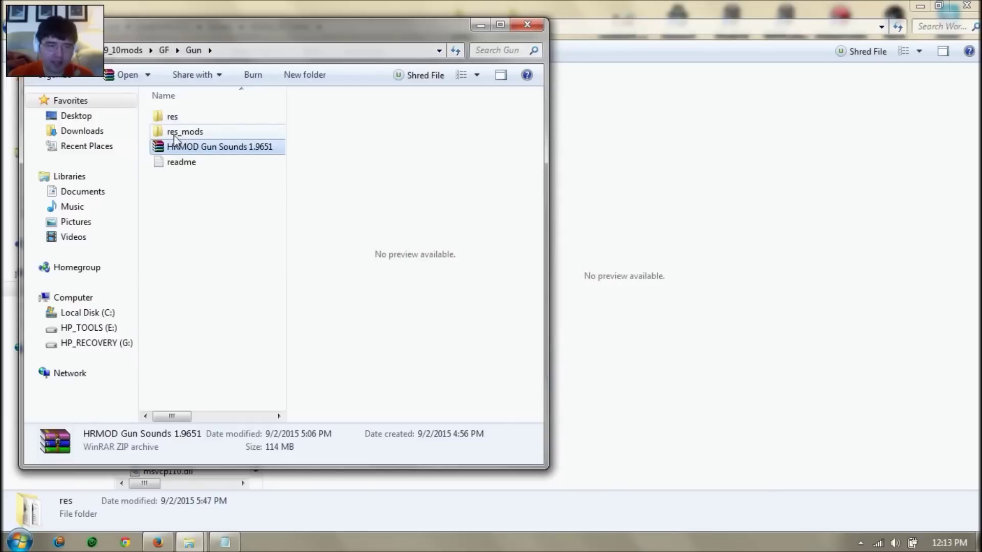
# Review the Installation notes and look inside the res folder of World_of_Tanks, returning to the World_of_Tanks folder.
pyautogui.moveTo(191, 541)
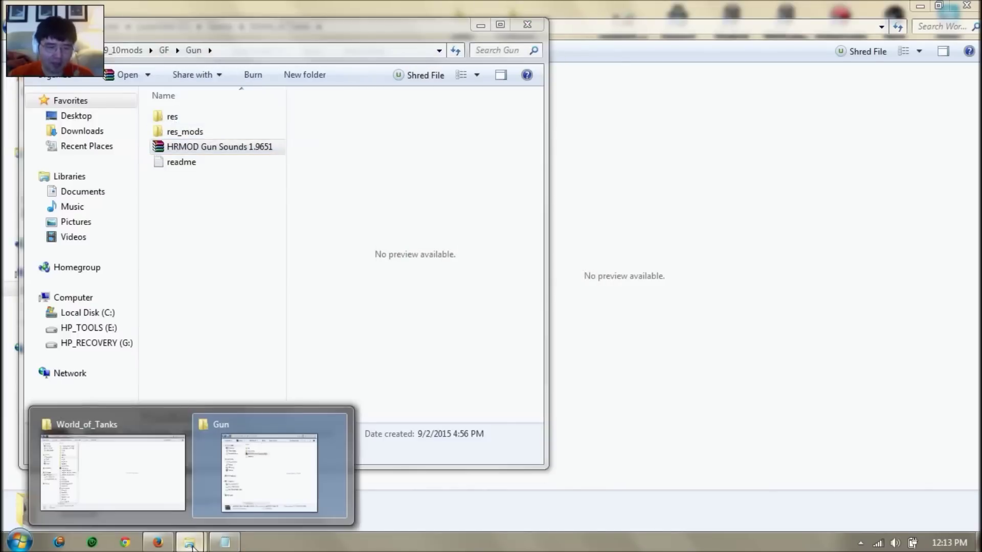
pyautogui.click(134, 471)
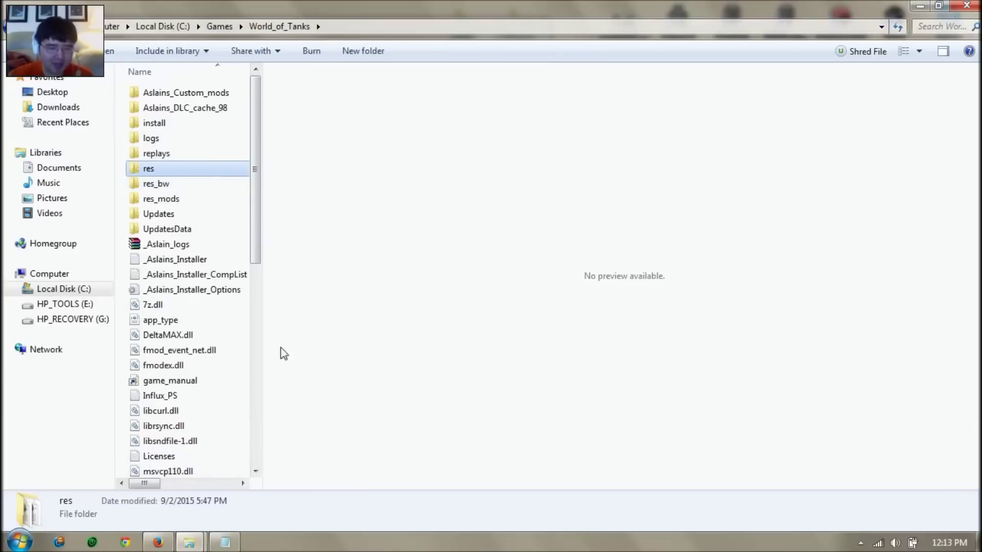
pyautogui.moveTo(225, 545)
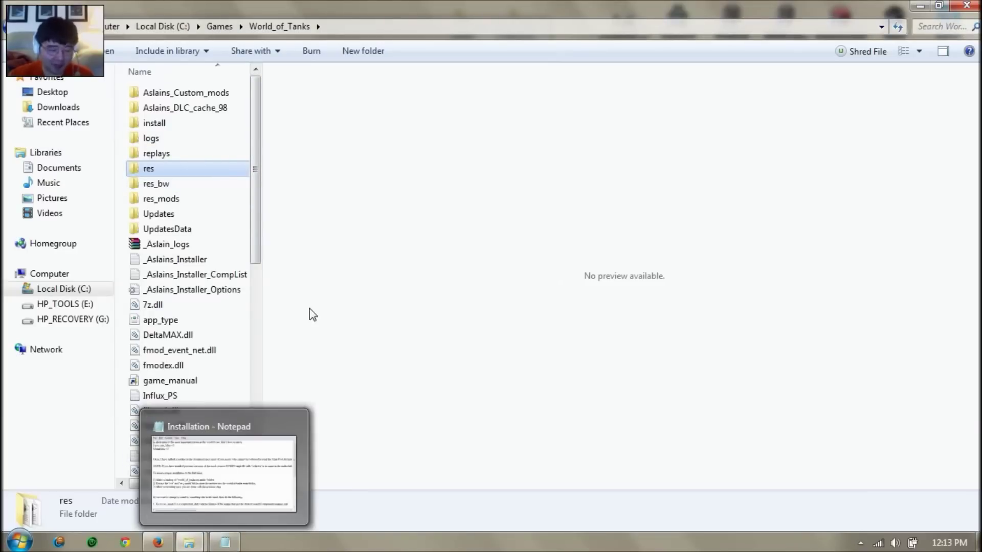
pyautogui.click(228, 546)
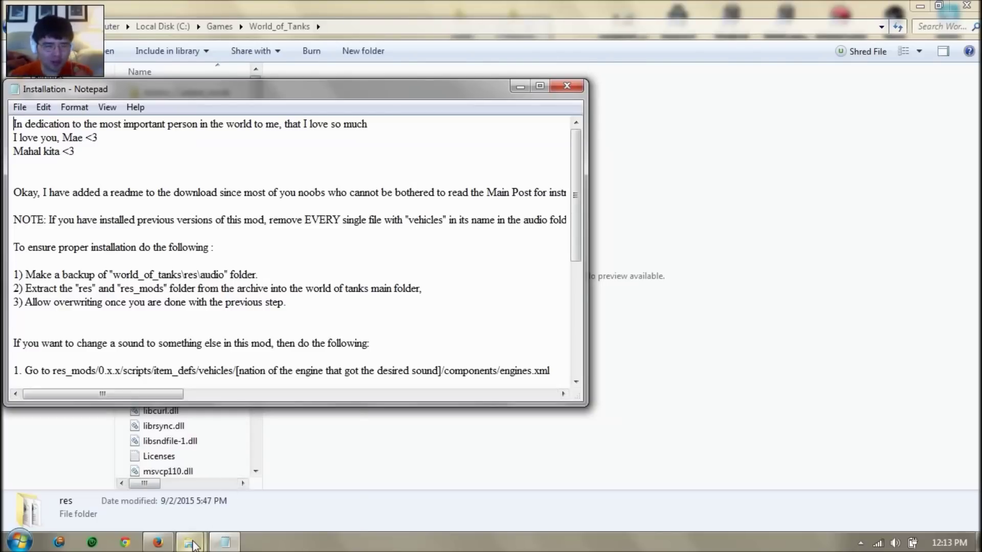
pyautogui.moveTo(192, 542)
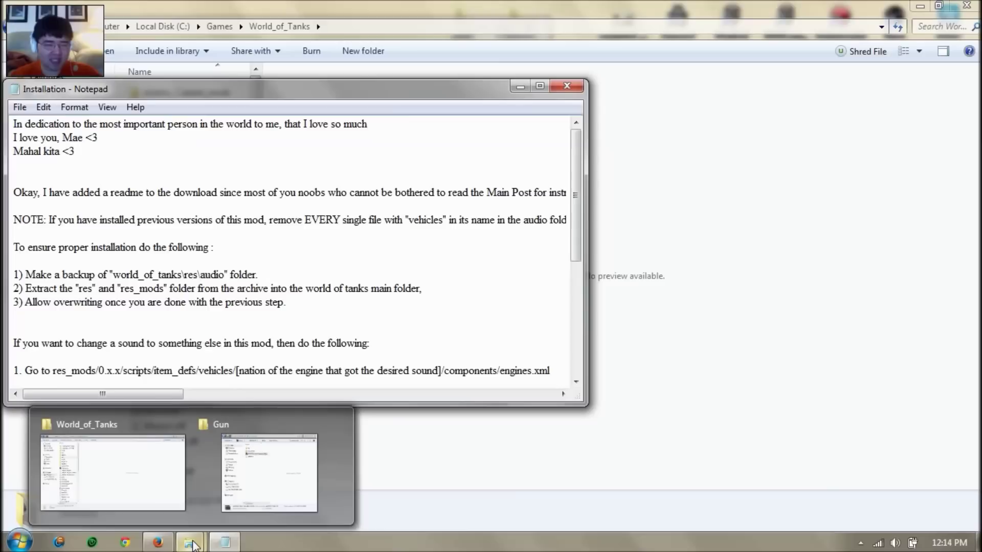
pyautogui.click(170, 474)
pyautogui.doubleClick(171, 169)
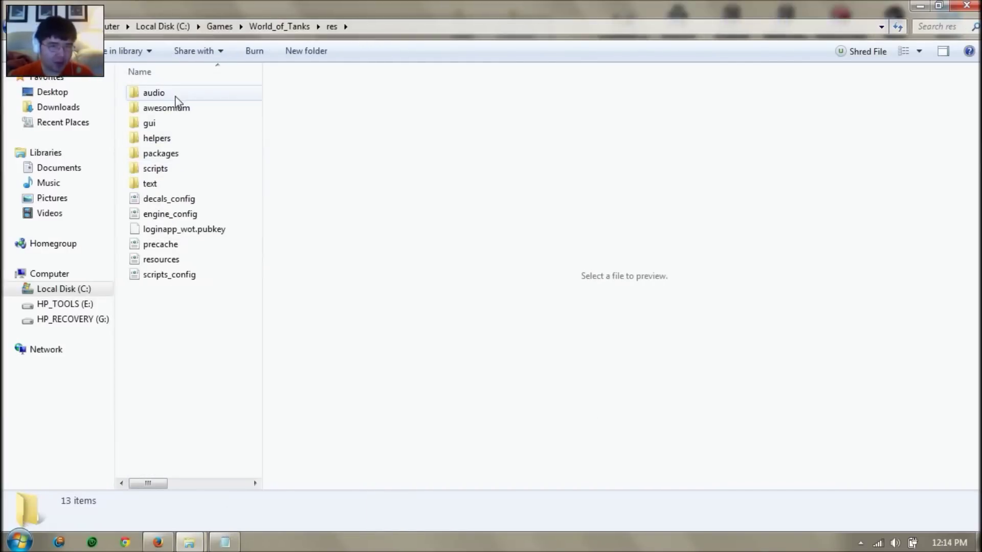
pyautogui.click(269, 26)
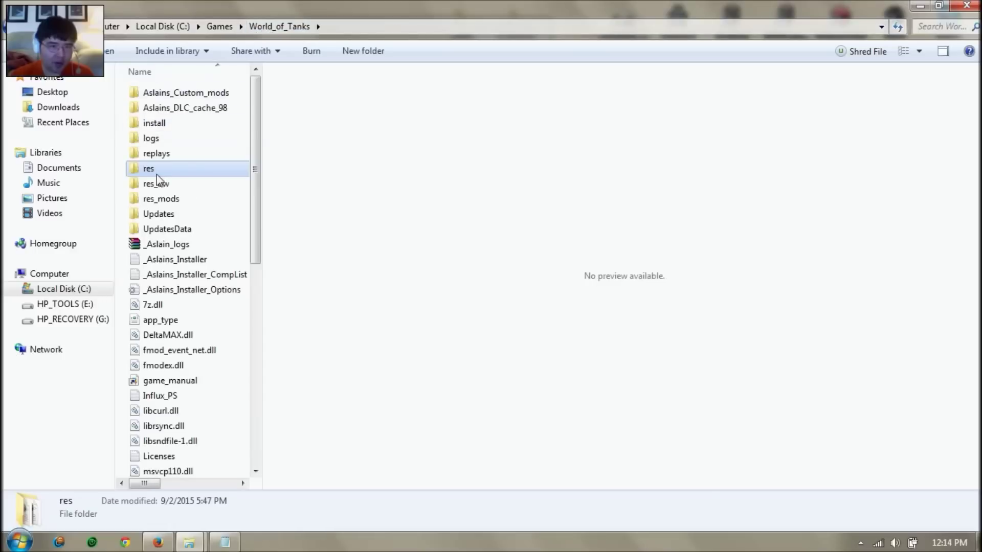
# Go to res_mods\0.9.10\gui\scaleform in World_of_Tanks and open the HARDscopeSetting file in Notepad++.
pyautogui.doubleClick(161, 200)
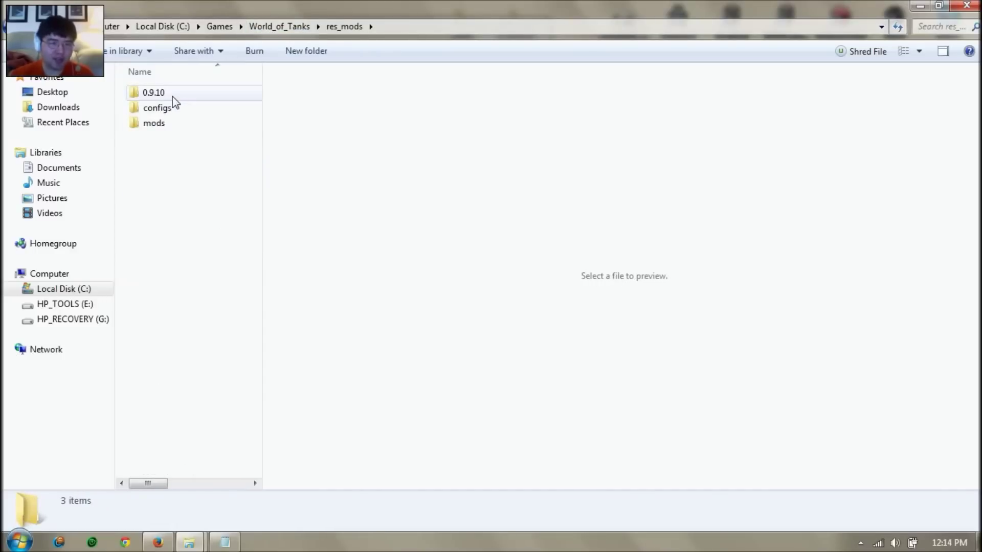
pyautogui.doubleClick(172, 96)
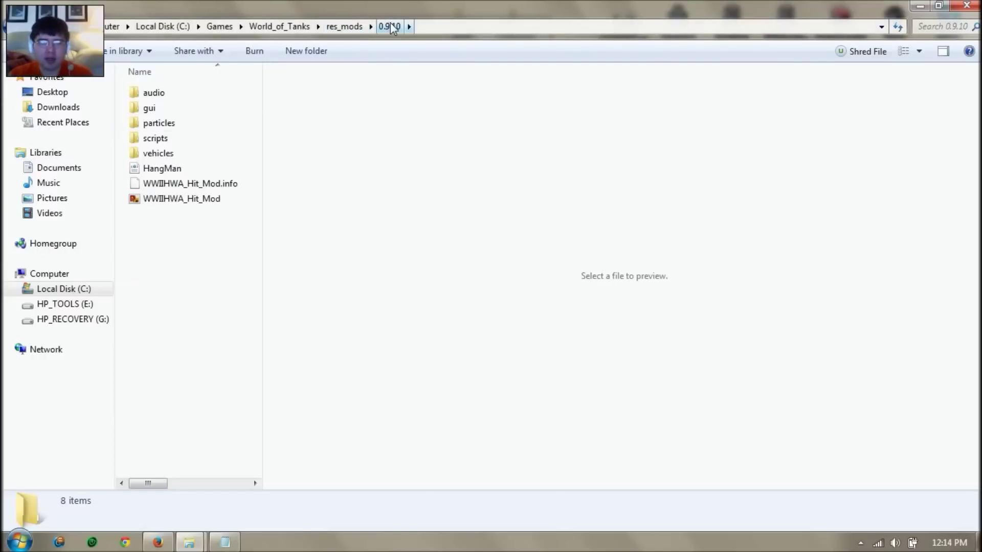
pyautogui.click(166, 111)
pyautogui.doubleClick(166, 112)
pyautogui.doubleClick(164, 108)
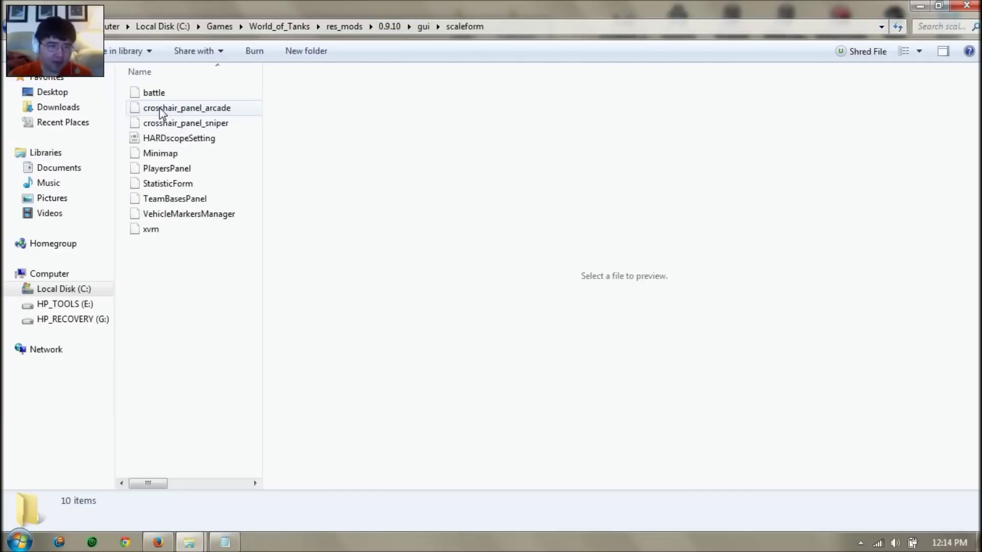
pyautogui.click(173, 144)
pyautogui.rightClick(174, 144)
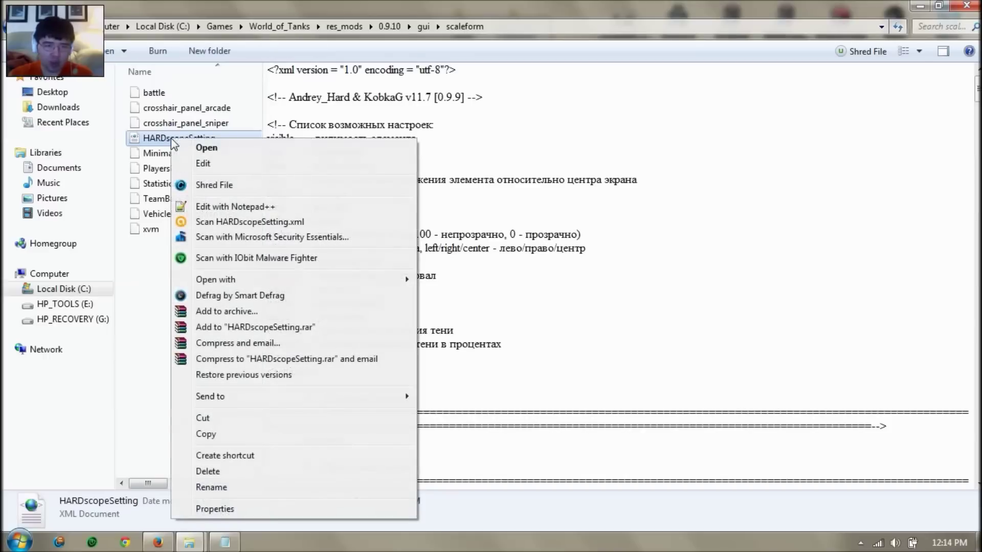
pyautogui.click(210, 207)
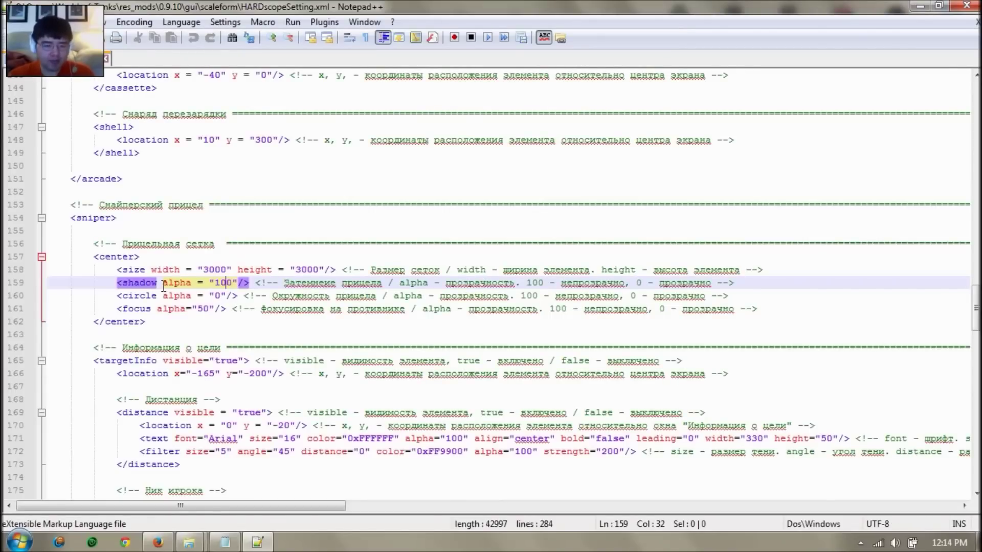
# Find "shadow" in HARDscopeSetting.xml to examine the sniper scope's shadow alpha line, and minimize Notepad++.
pyautogui.hotkey('ctrl', 'f')
pyautogui.write('shadow')
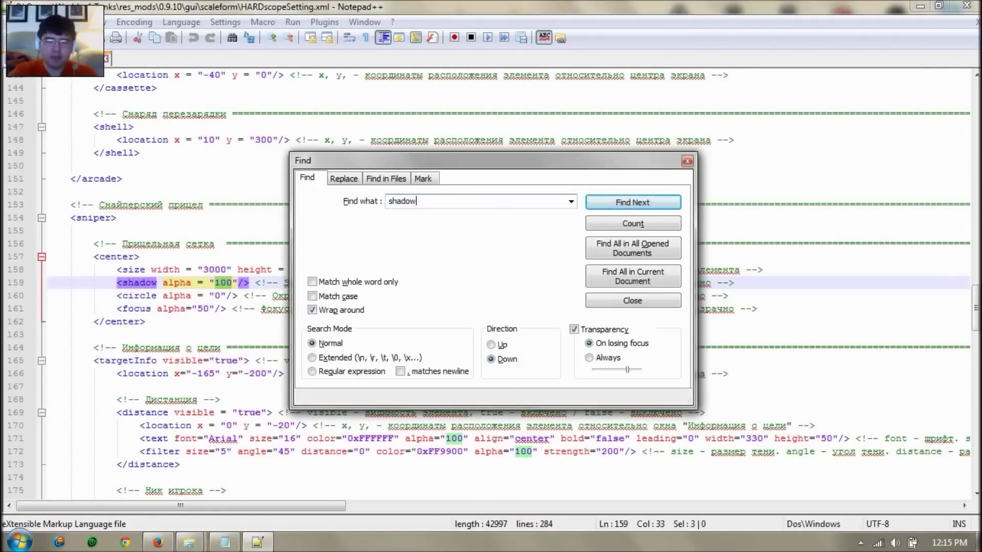
pyautogui.press('Return')
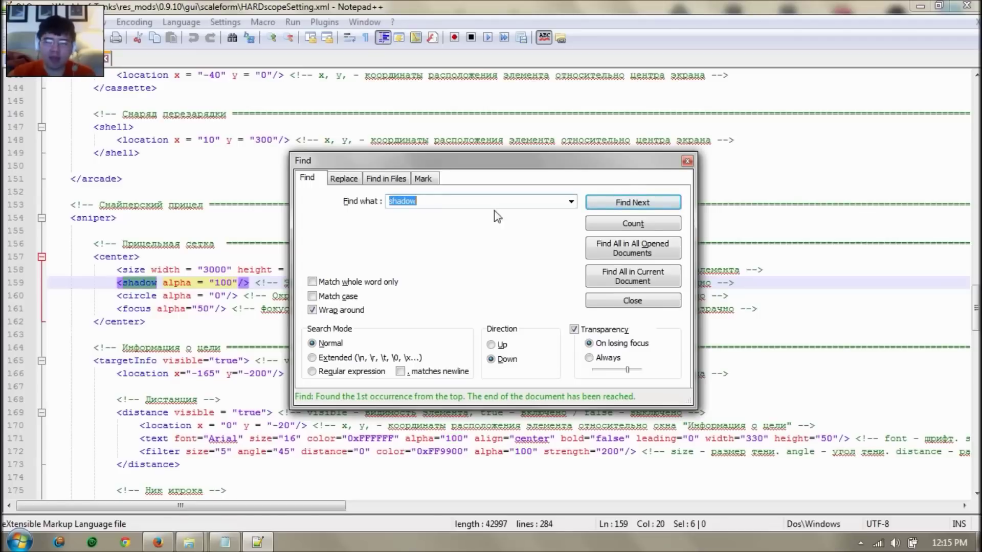
pyautogui.click(687, 161)
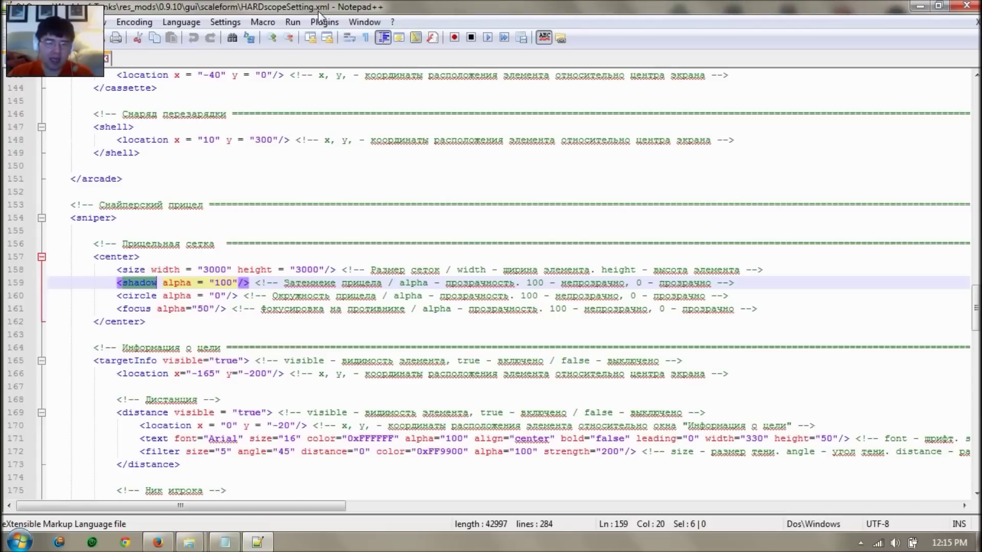
pyautogui.click(919, 6)
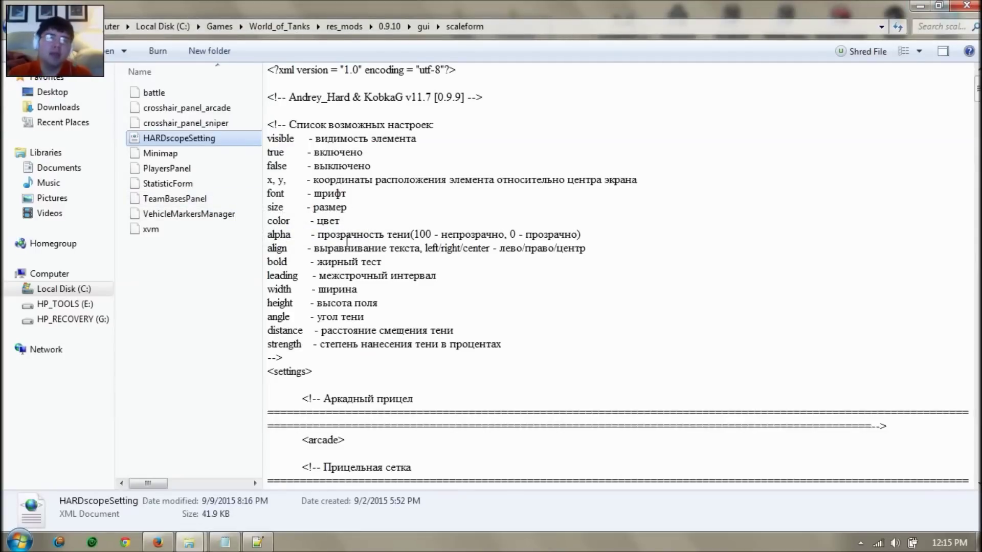
# Browse to res_mods\mods\shared_resources\xvm\res and preview the SixthSense image.
pyautogui.click(393, 28)
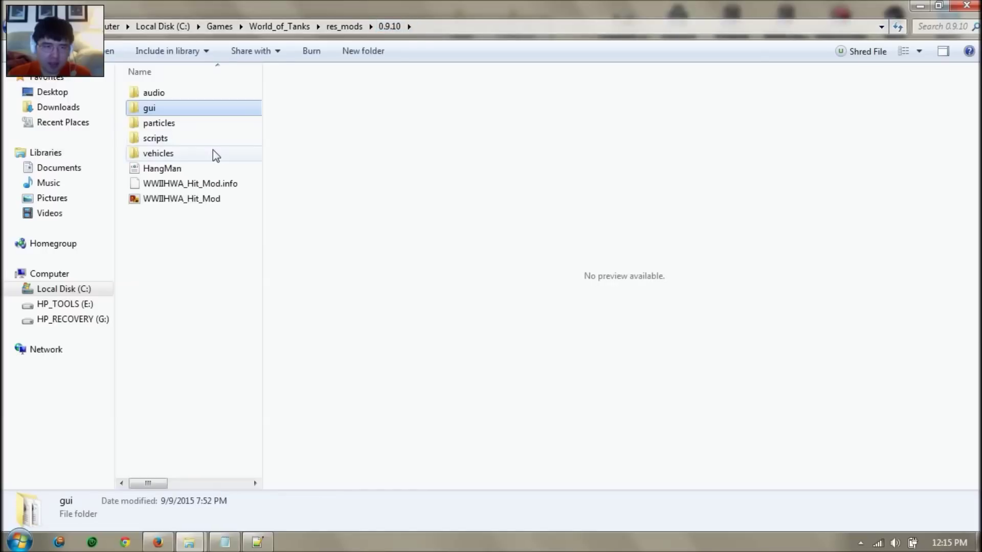
pyautogui.click(348, 27)
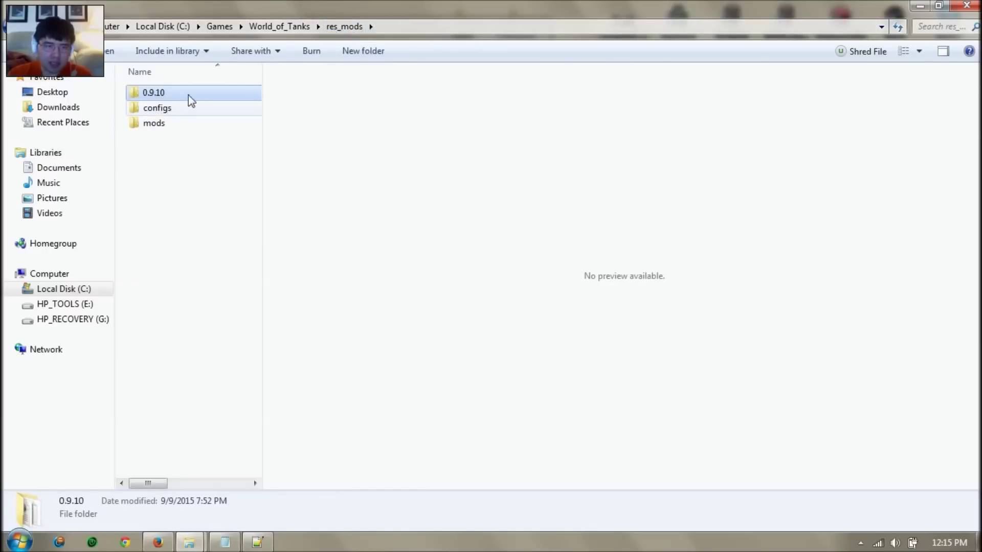
pyautogui.doubleClick(155, 124)
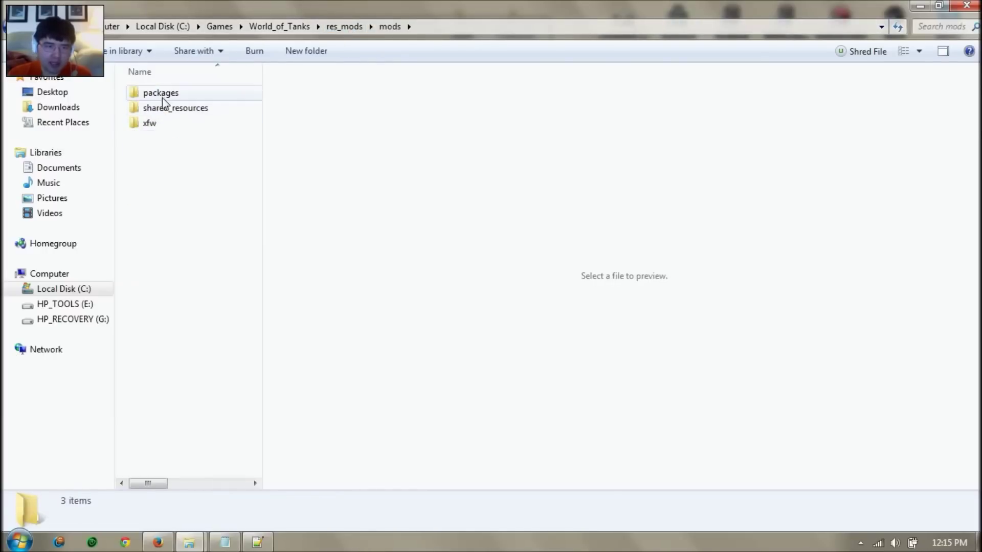
pyautogui.click(161, 111)
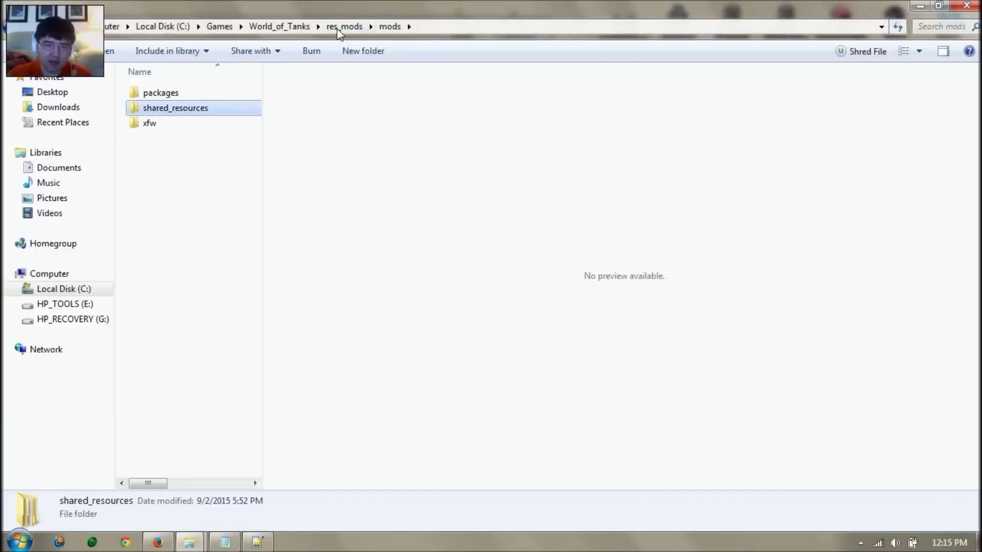
pyautogui.doubleClick(163, 112)
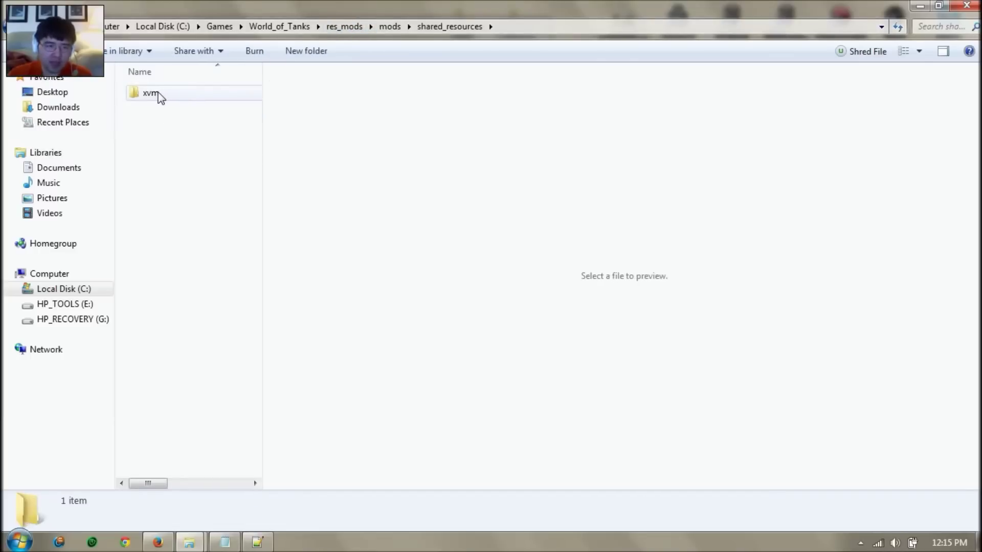
pyautogui.doubleClick(158, 97)
pyautogui.doubleClick(150, 122)
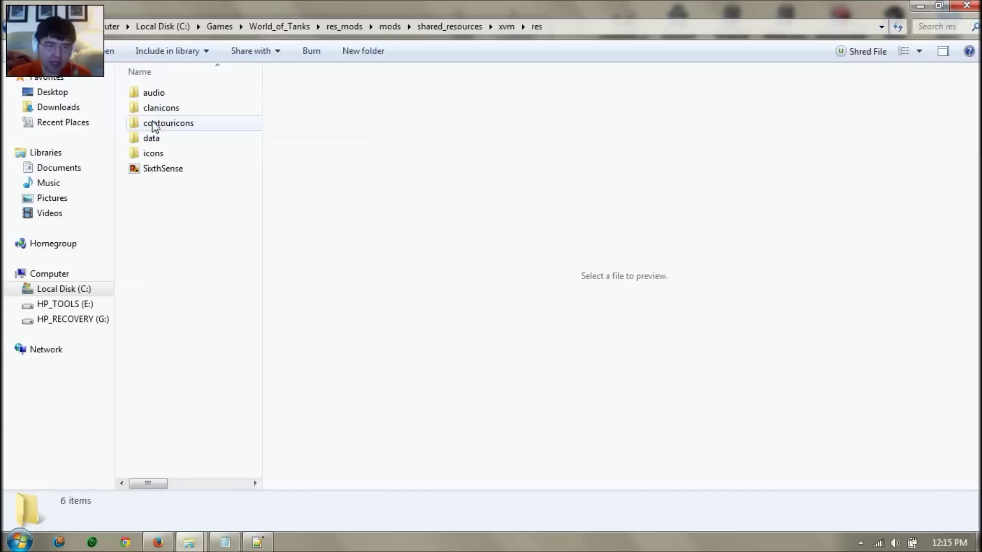
pyautogui.click(165, 170)
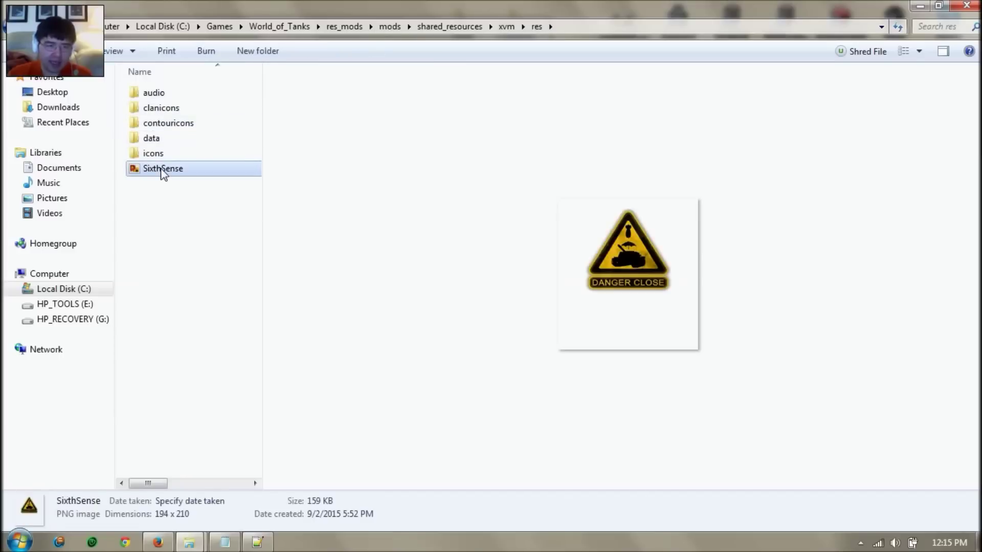
# Switch to Firefox and search the web for "selena gomez png" in a new tab.
pyautogui.click(158, 543)
pyautogui.click(564, 10)
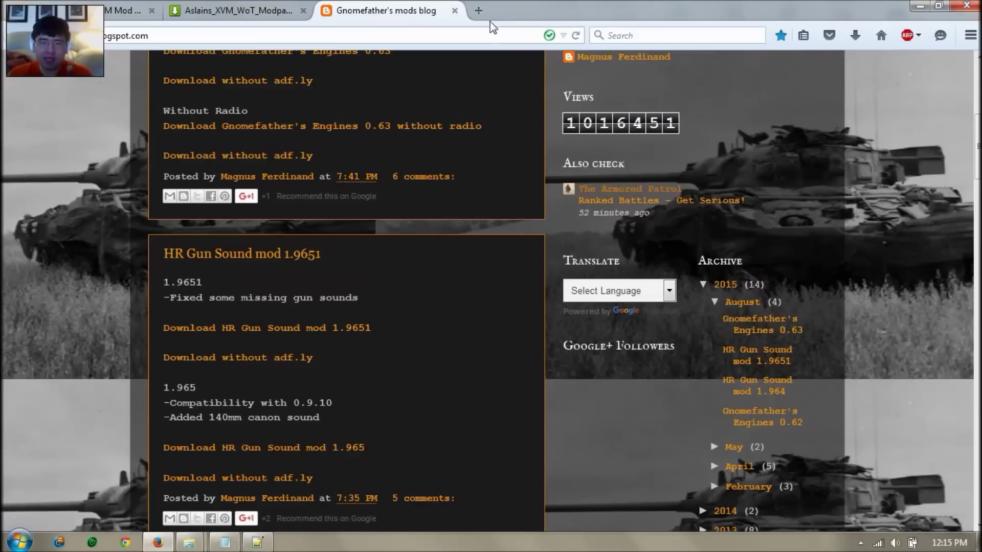
pyautogui.click(688, 37)
pyautogui.write('sele')
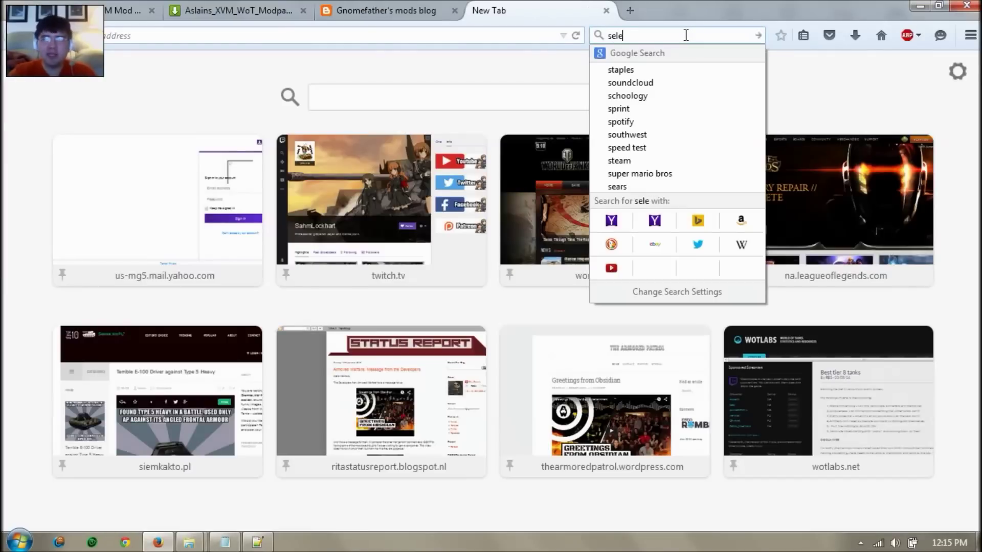
pyautogui.write('na gome')
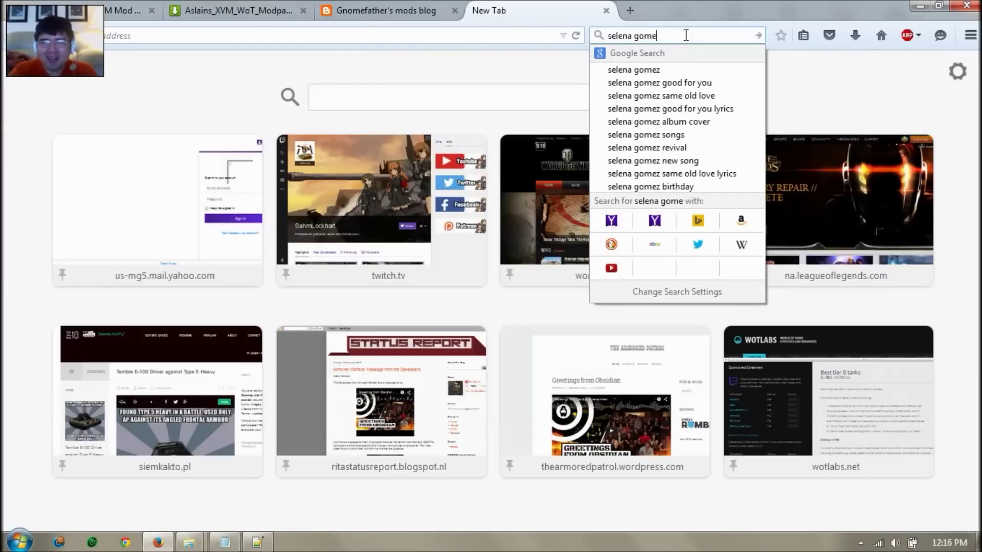
pyautogui.write('z png')
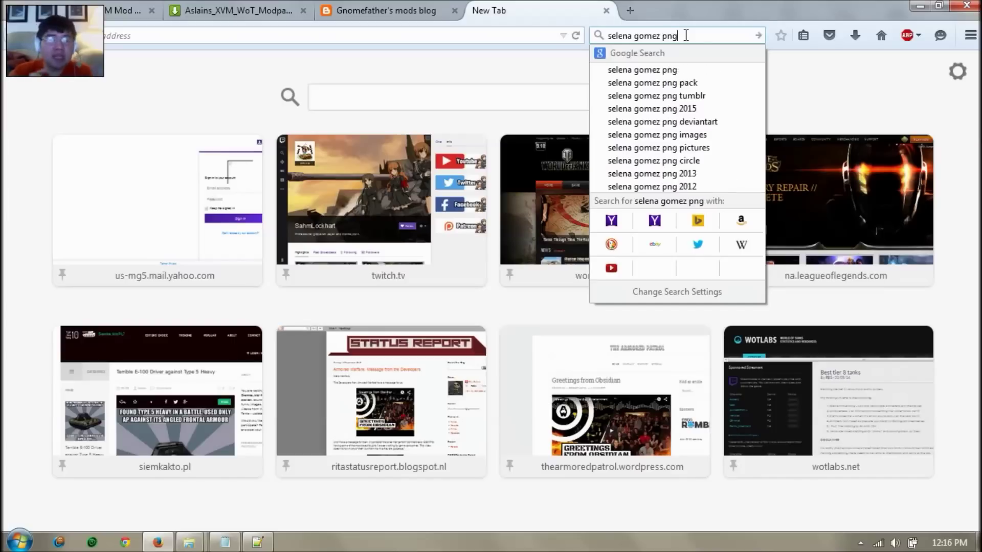
pyautogui.press('Return')
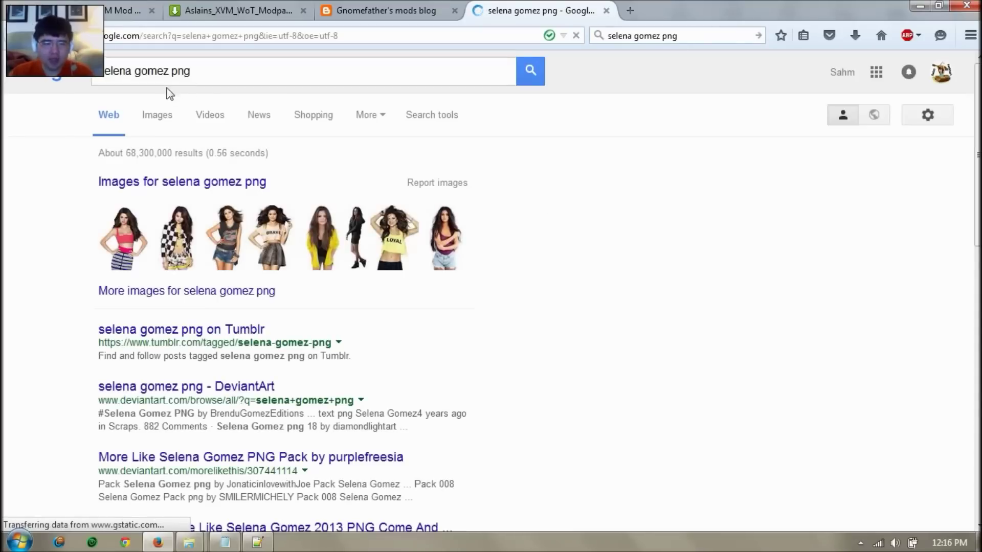
# Show the image results and open the full-size PNG of the singer in a dark sleeveless shirt and denim shorts.
pyautogui.click(159, 115)
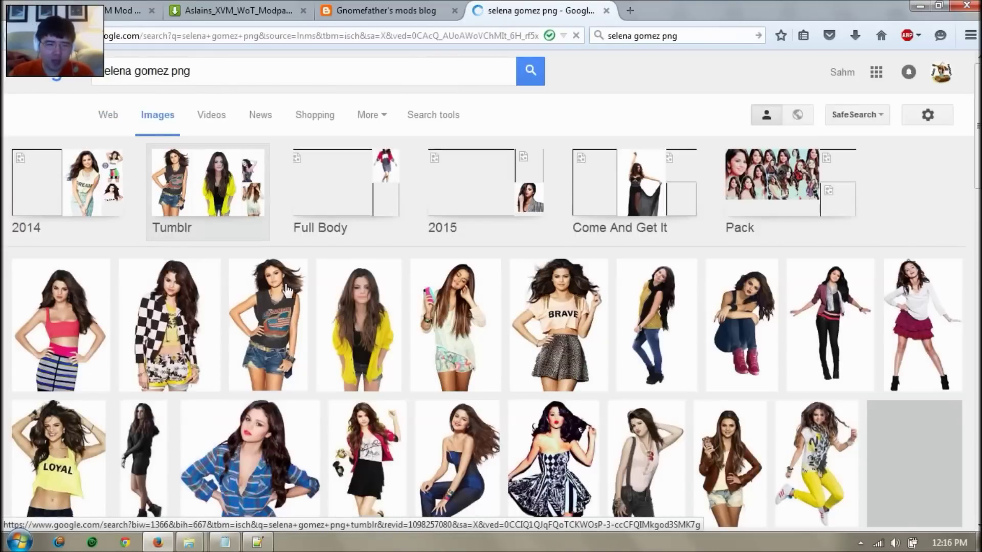
pyautogui.rightClick(268, 309)
pyautogui.press('Escape')
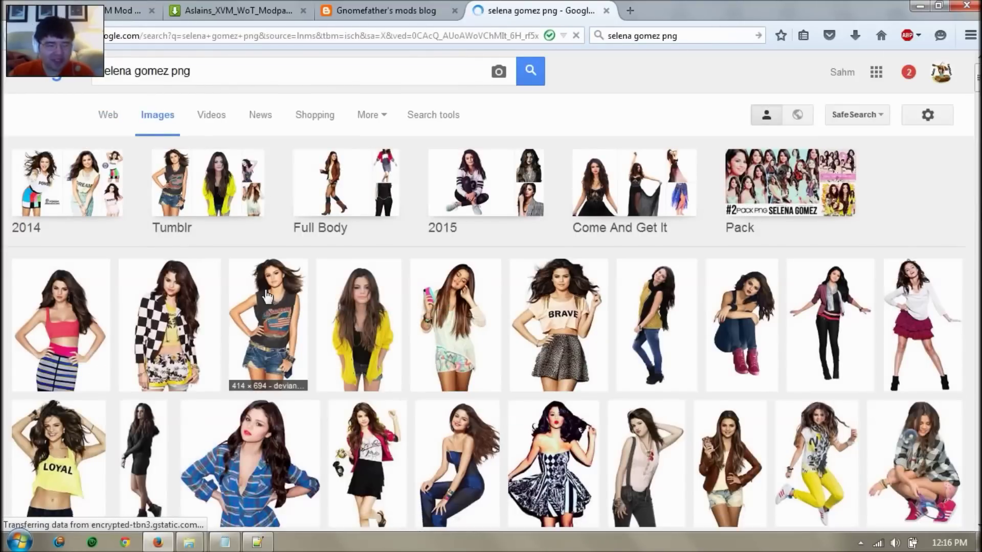
pyautogui.click(267, 295)
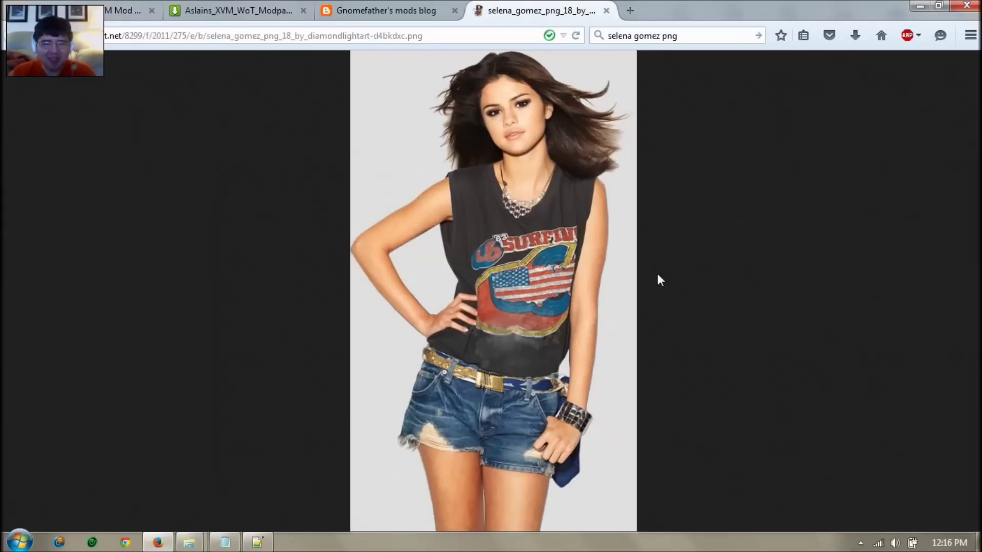
# Save the opened picture to the Desktop as a PNG image named sixthsense.
pyautogui.rightClick(529, 270)
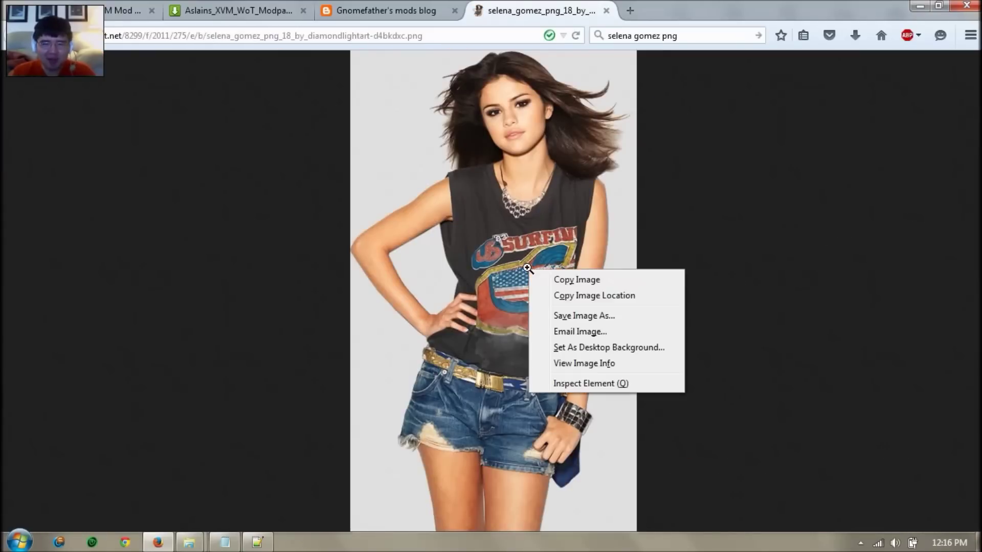
pyautogui.click(562, 315)
pyautogui.write('six')
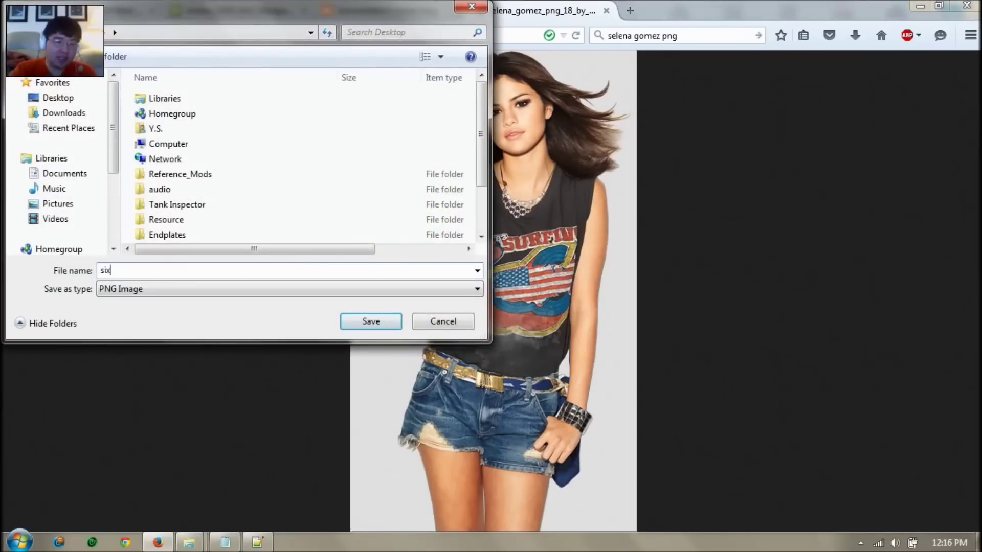
pyautogui.write('thsens')
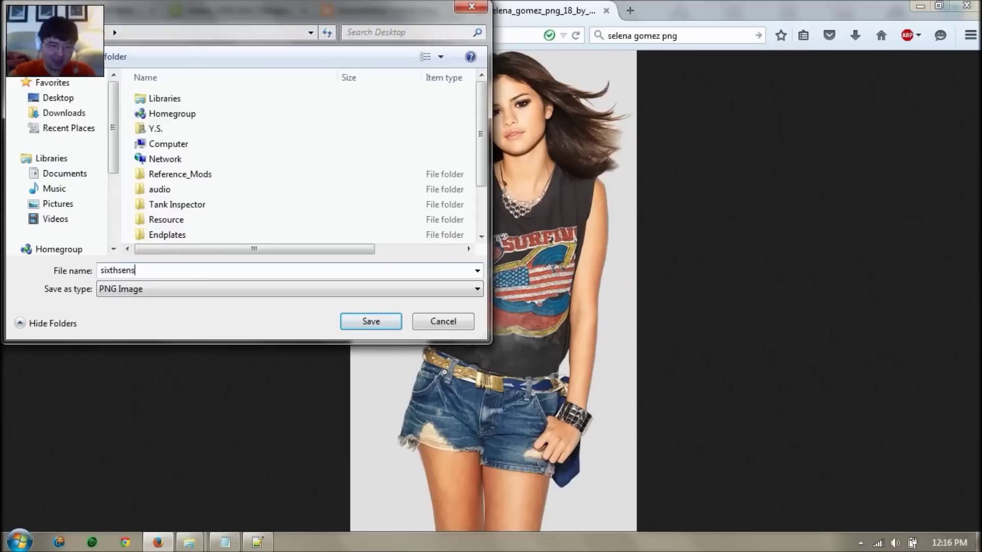
pyautogui.write('e')
pyautogui.press('Return')
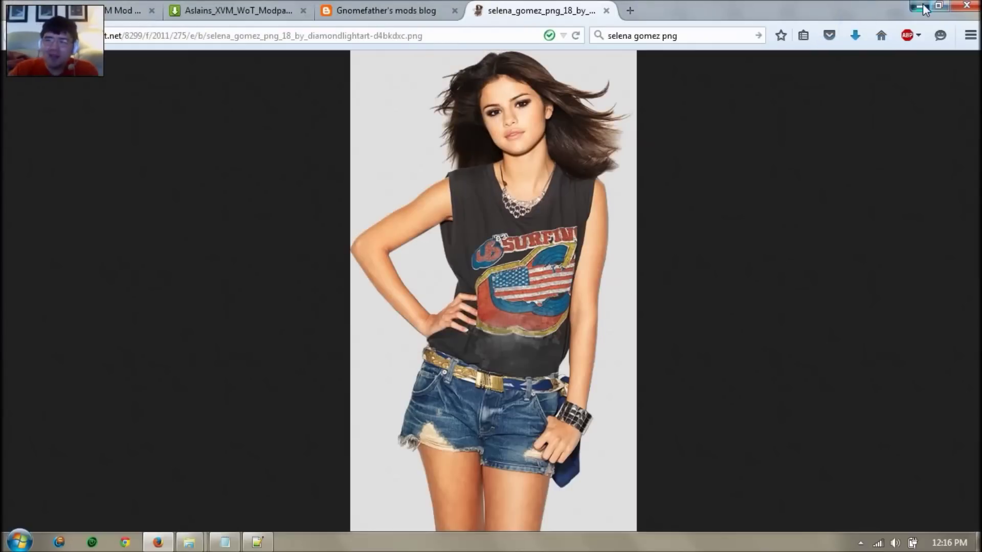
# Clear the covering windows and try to move the sixthsense image from the desktop into the xvm\res folder.
pyautogui.click(924, 9)
pyautogui.click(938, 7)
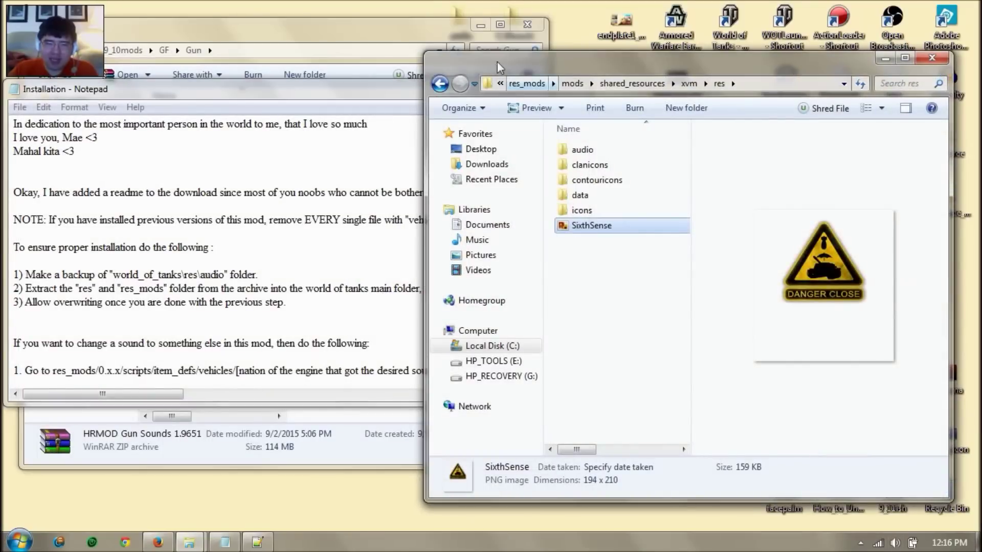
pyautogui.click(481, 24)
pyautogui.click(353, 89)
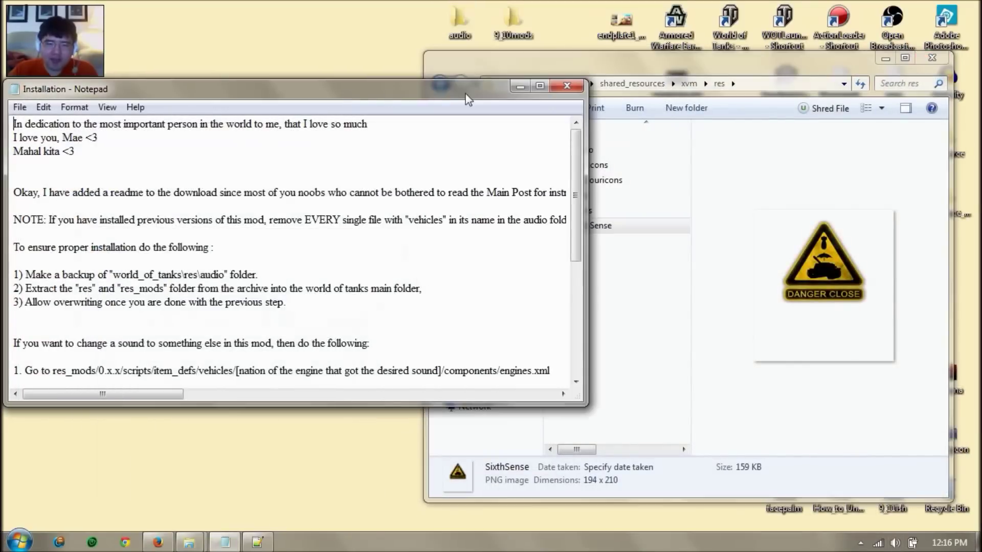
pyautogui.click(522, 88)
pyautogui.moveTo(361, 284); pyautogui.dragTo(608, 314)
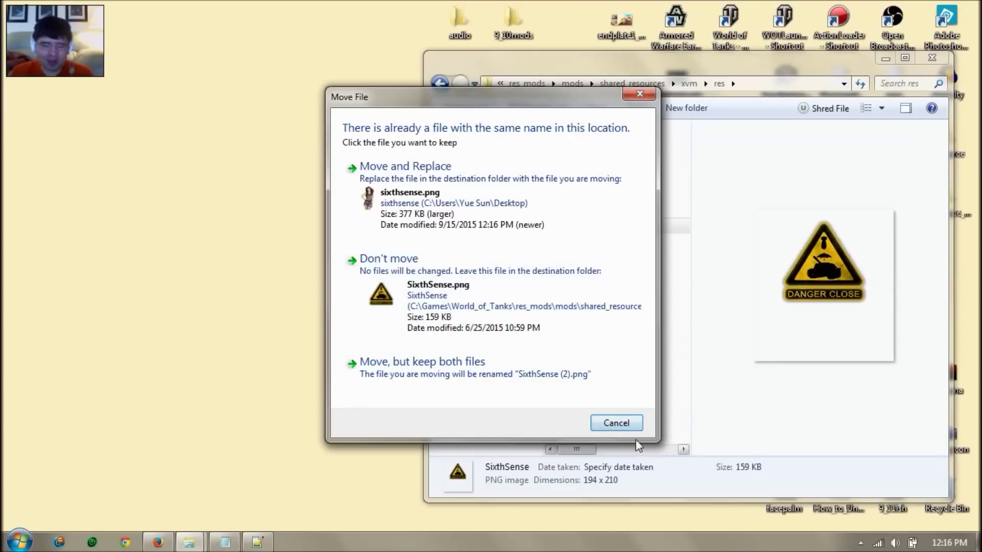
pyautogui.click(631, 423)
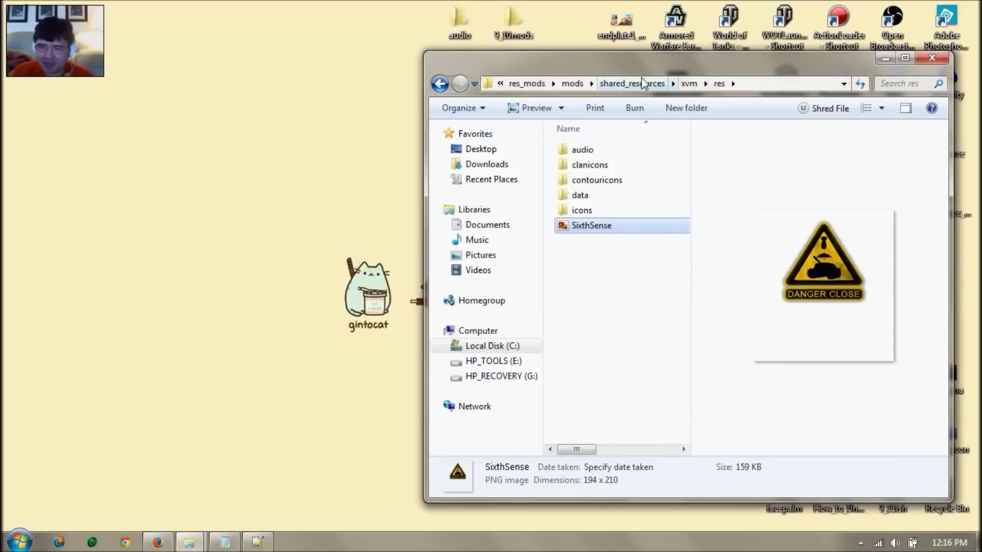
# Go back to res_mods and open 0.9.10\vehicles to look at the nation folders.
pyautogui.click(526, 85)
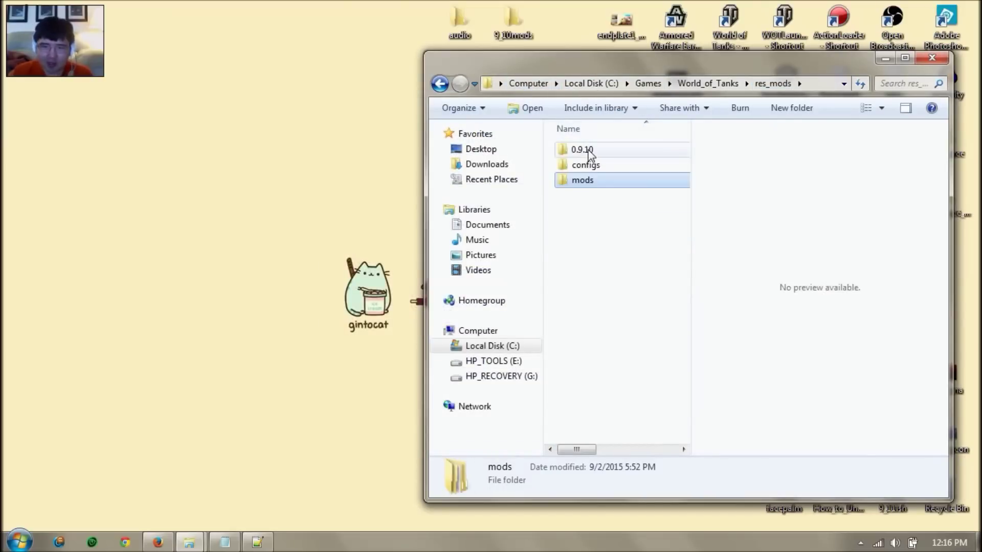
pyautogui.doubleClick(588, 150)
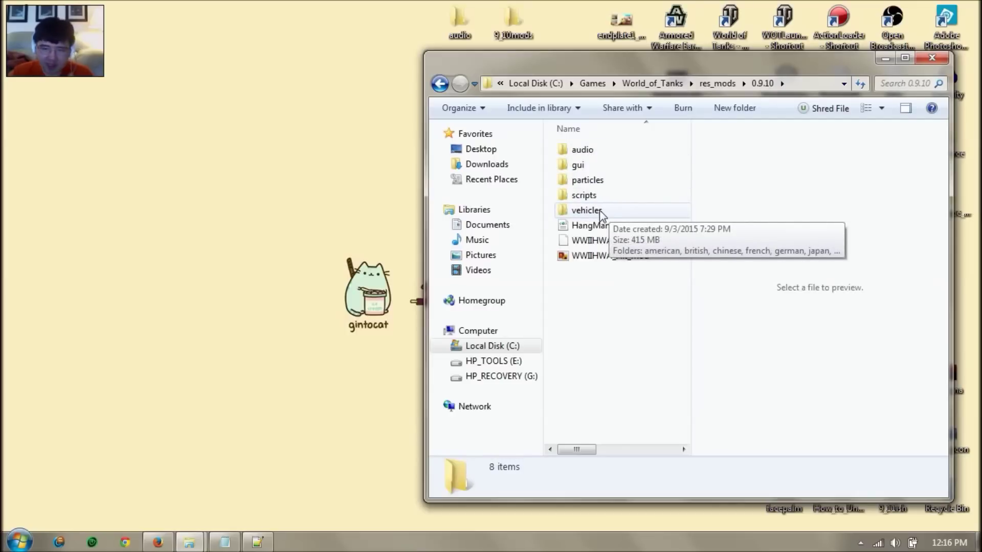
pyautogui.doubleClick(596, 212)
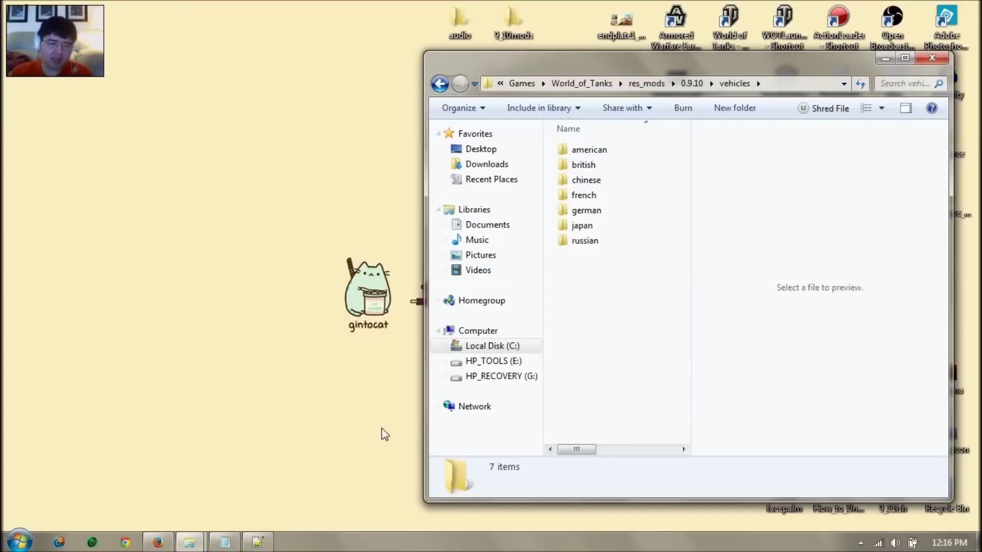
# Switch to Firefox, search the web for "is8 skin" and look through the IS-8 skins page on GameModding.net.
pyautogui.click(166, 545)
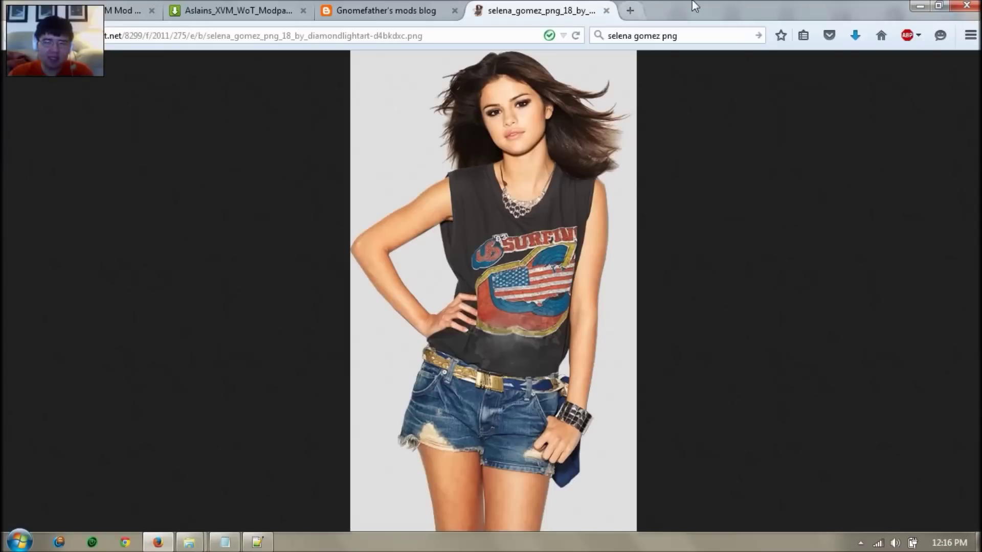
pyautogui.click(670, 37)
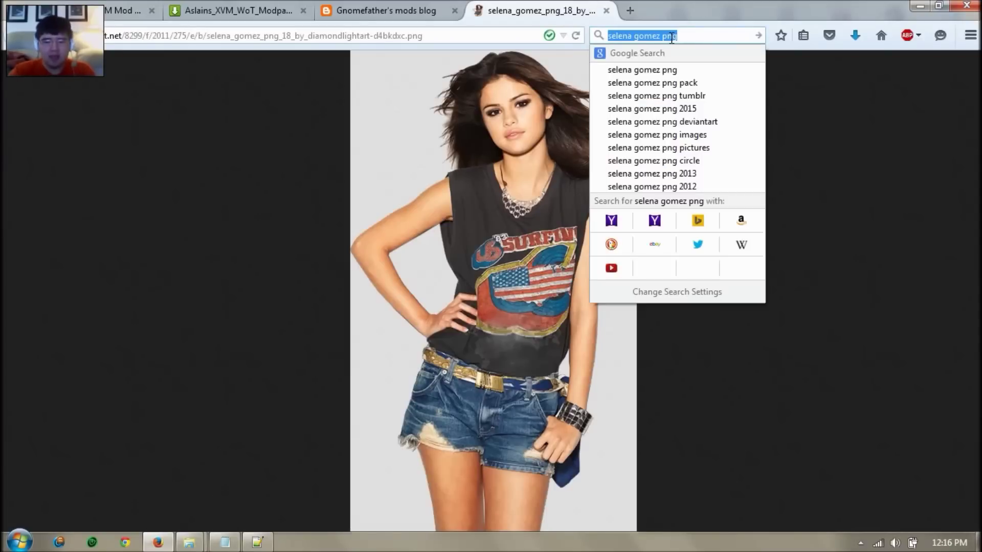
pyautogui.write('is8 skin')
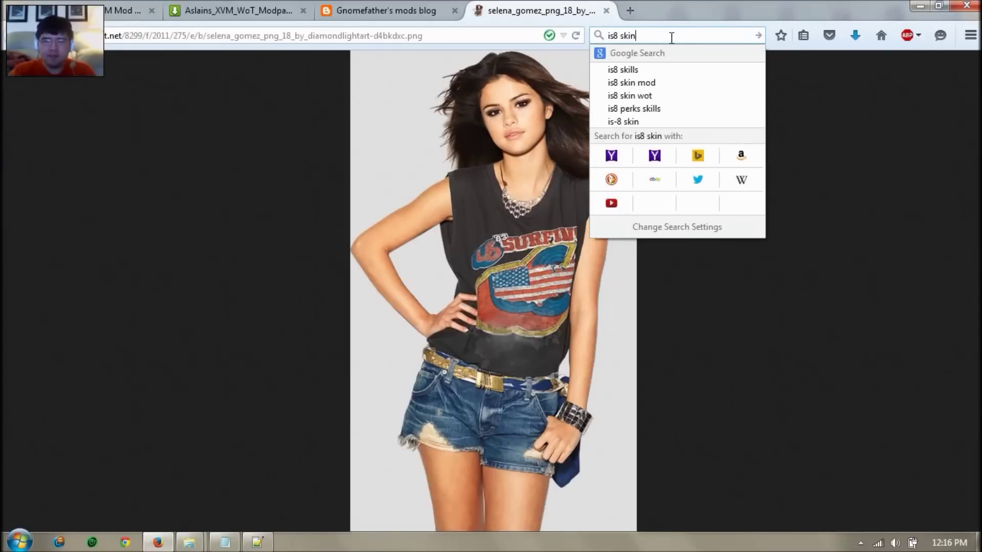
pyautogui.press('Return')
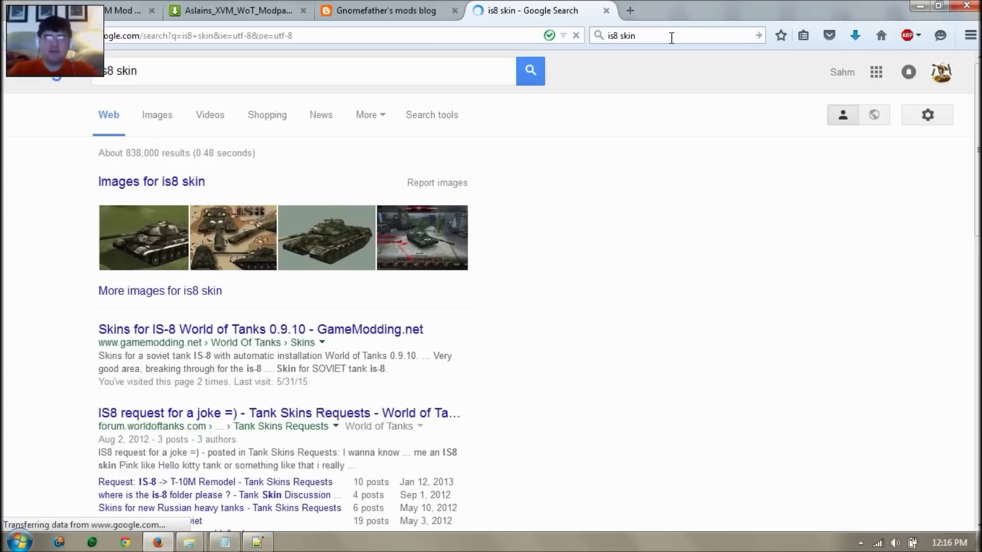
pyautogui.click(237, 332)
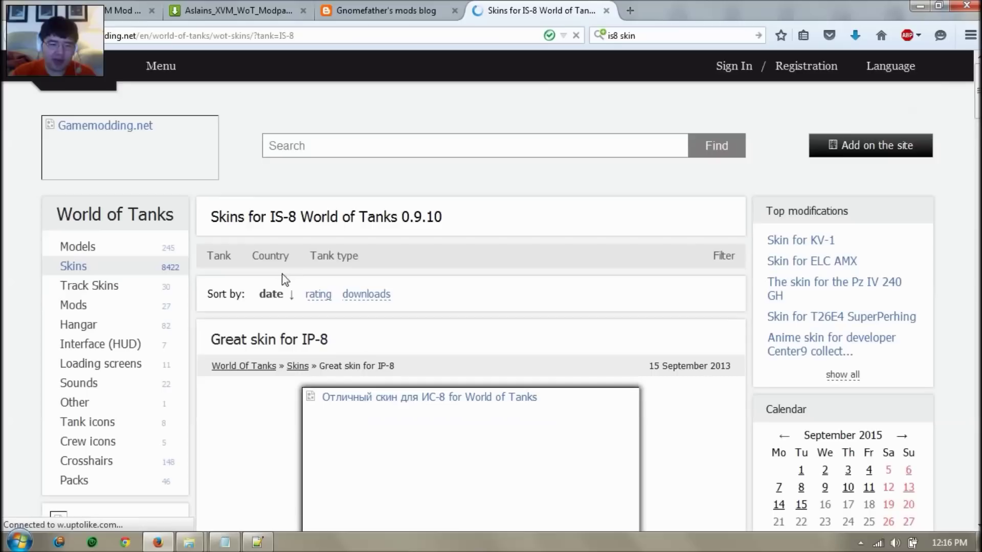
pyautogui.scroll(-9, 393, 281)
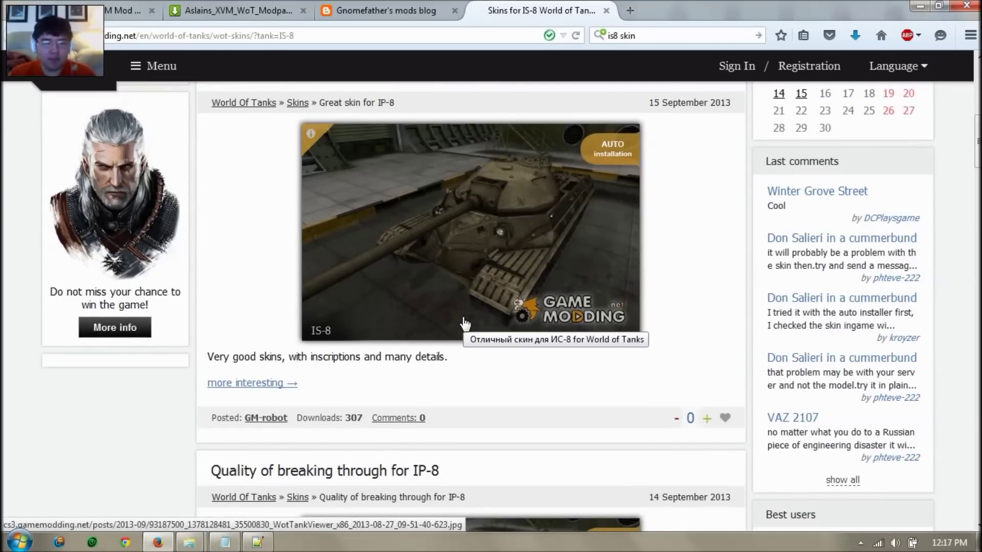
# Return to the vehicles folder in Windows Explorer and open the russian folder.
pyautogui.click(919, 6)
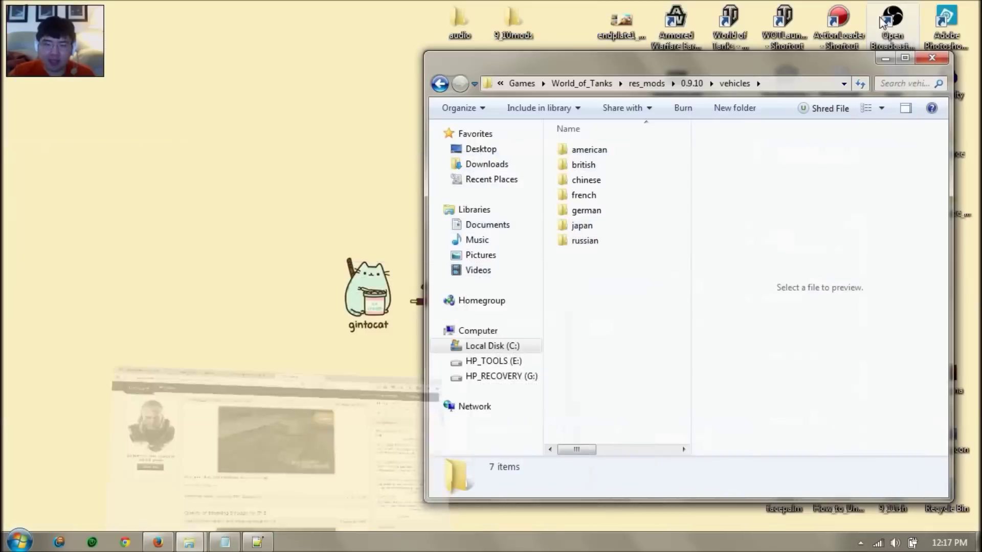
pyautogui.doubleClick(588, 240)
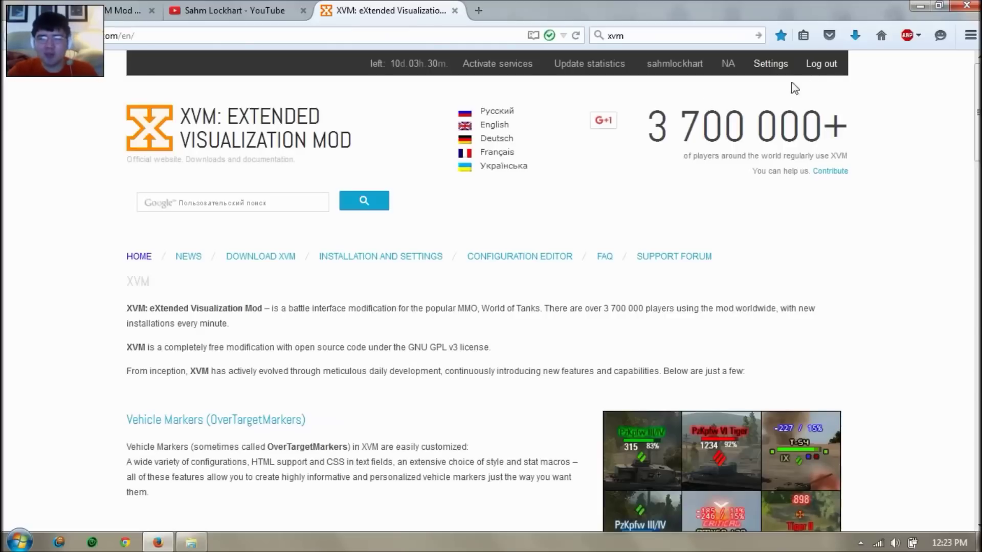
# Check Activate services and Update statistics on the XVM website, and open the account's Settings.
pyautogui.click(589, 64)
pyautogui.click(512, 63)
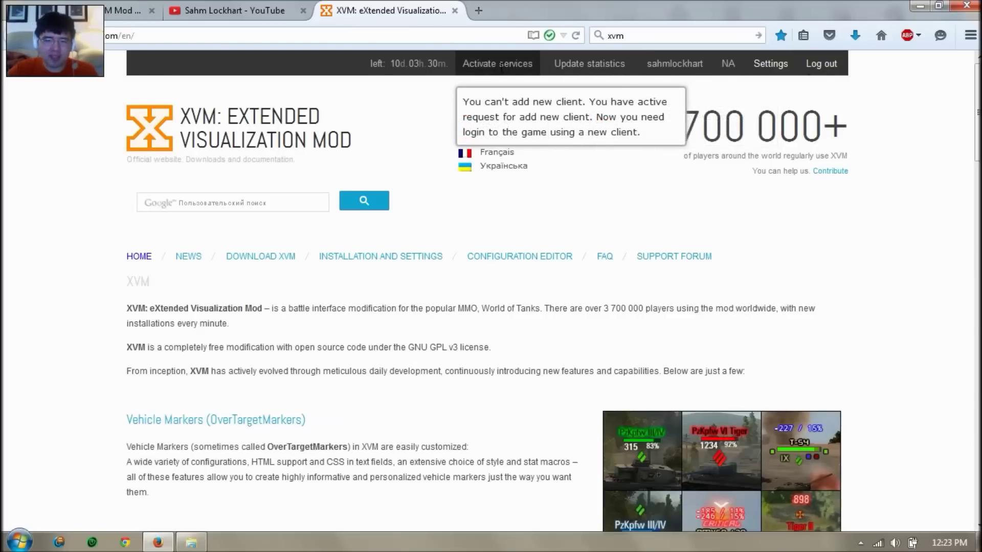
pyautogui.click(568, 65)
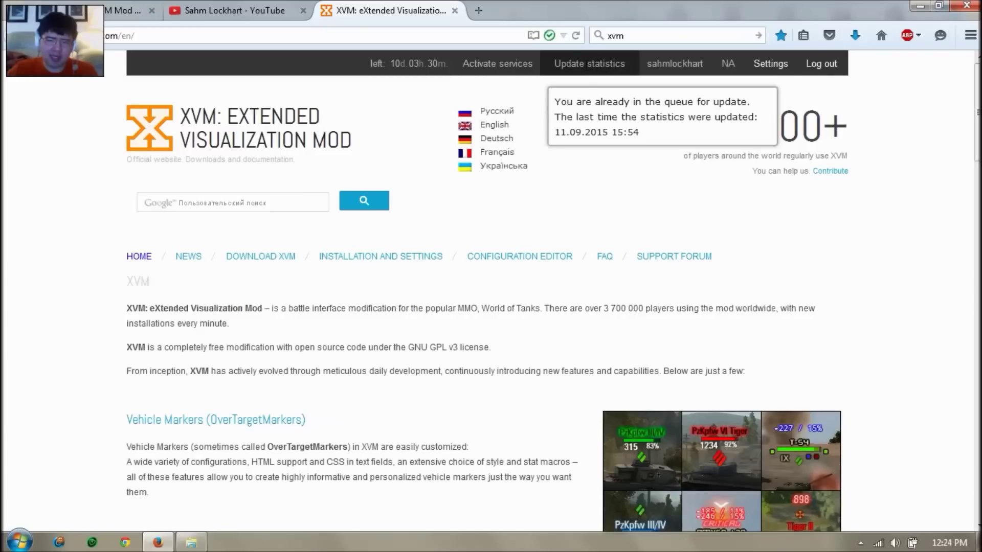
pyautogui.click(504, 63)
pyautogui.click(573, 64)
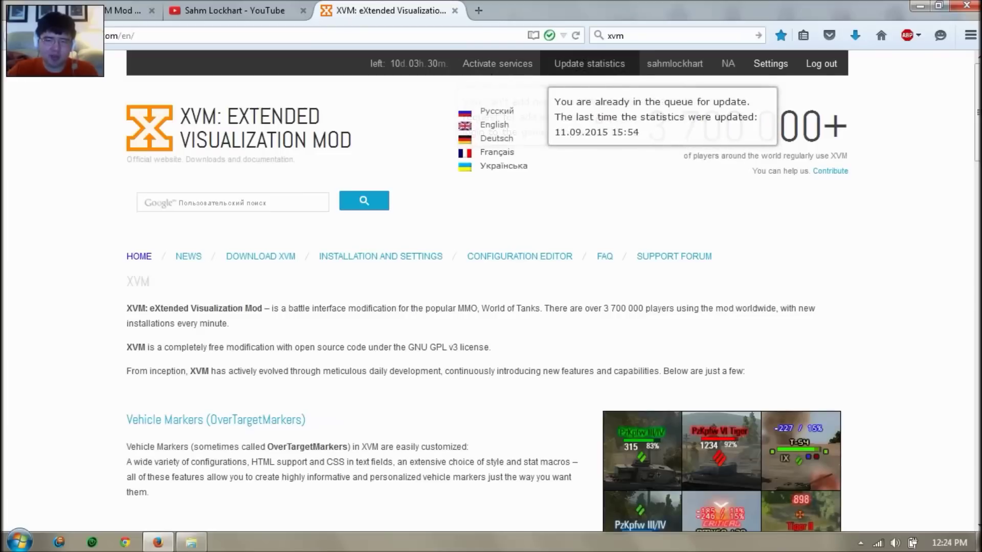
pyautogui.click(772, 66)
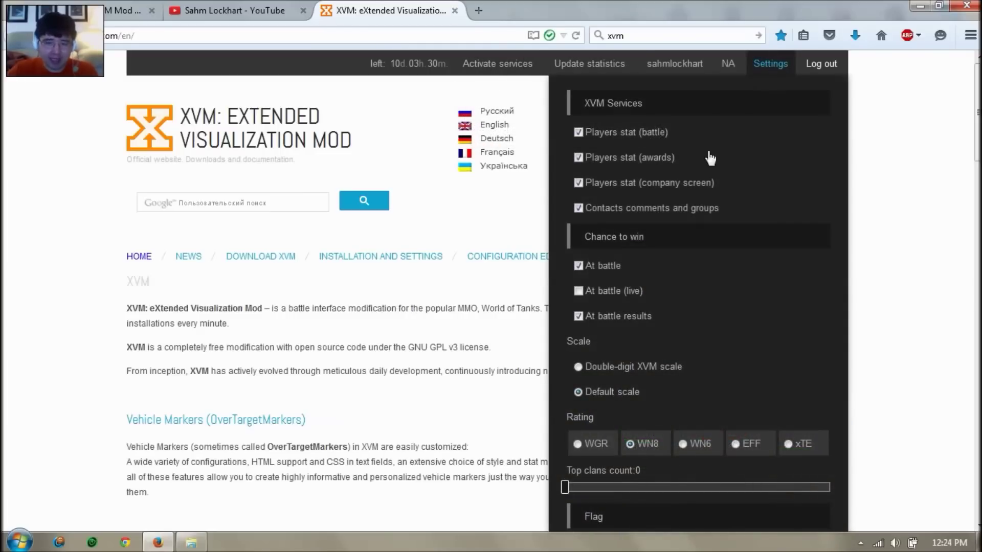